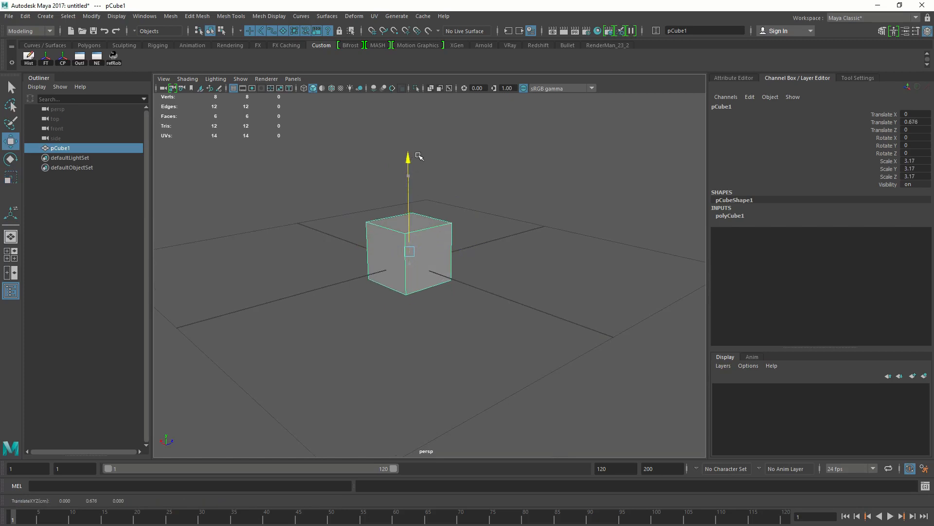
- Set the cube's width, height and depth subdivisions to 4
left_click(728, 216)
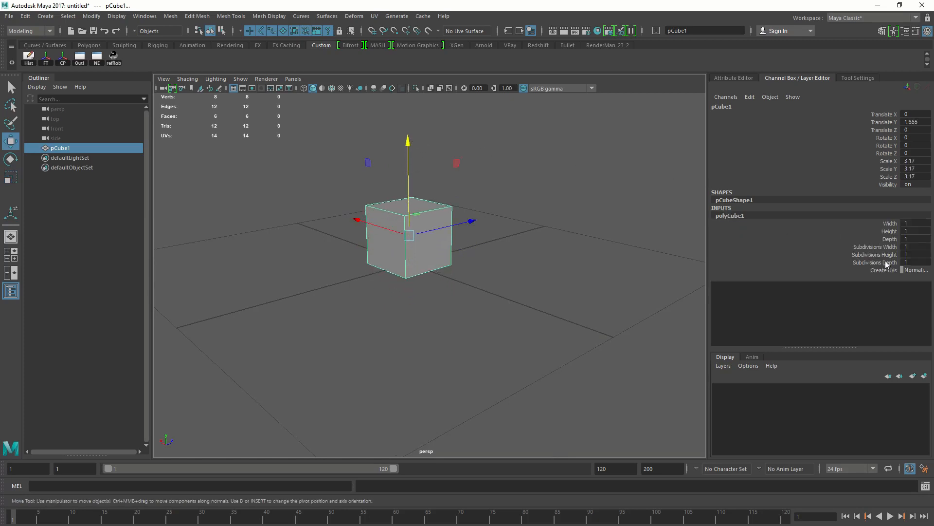
left_click_drag(886, 249, 892, 265)
middle_click_drag(593, 194, 607, 197)
- Switch to edge selection and select the rows of edges along the cube's outer corners
right_click_drag(530, 218, 536, 193)
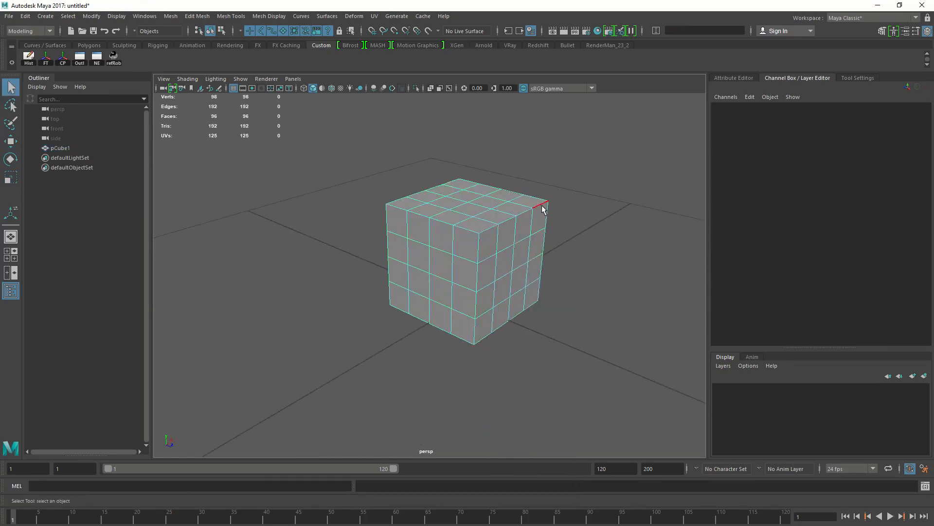
double_click(541, 204)
double_click(461, 231, "shift")
double_click(478, 259, "shift")
double_click(463, 337, "shift")
double_click(483, 335, "shift")
left_click_drag(442, 301, 474, 228, "alt")
left_click(442, 239, "shift")
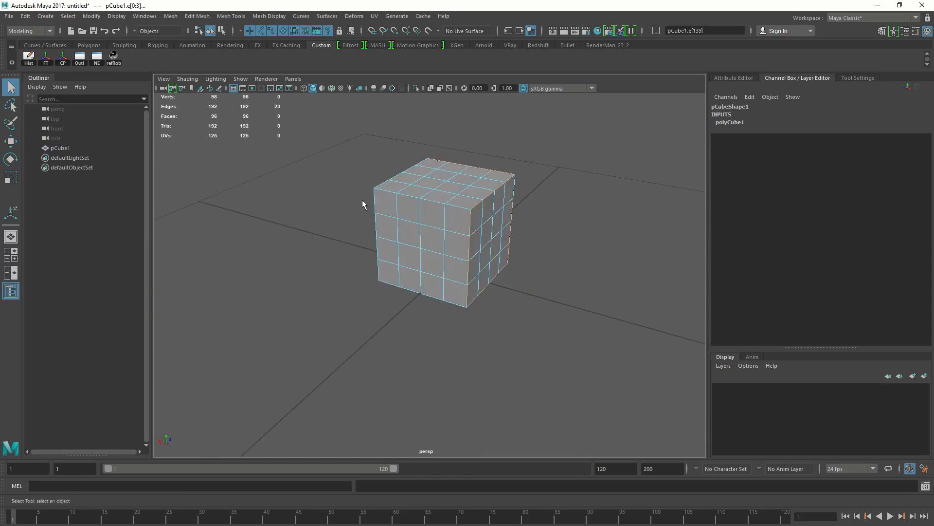
double_click(377, 194, "shift")
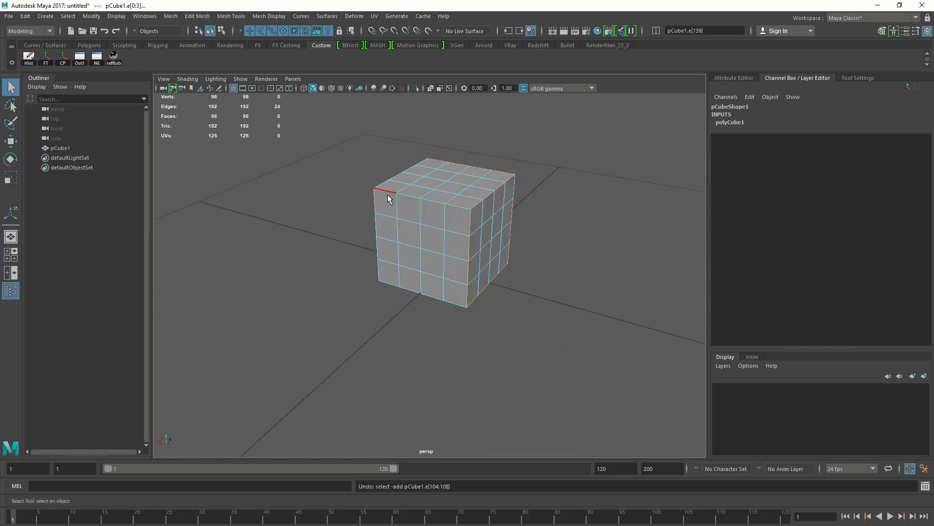
double_click(381, 235, "shift")
- Average the vertices along the cube's selected outer edges to round off its corners
left_click_drag(409, 242, 552, 225, "alt")
right_click_drag(553, 225, 471, 234, "shift")
left_click_drag(472, 234, 525, 198, "alt")
right_click_drag(525, 197, 554, 187, "shift")
left_click_drag(541, 249, 459, 315, "alt")
- Select all the cube's vertices and displace them irregularly using Transform Component with Random set to 1
left_click_drag(336, 204, 600, 377)
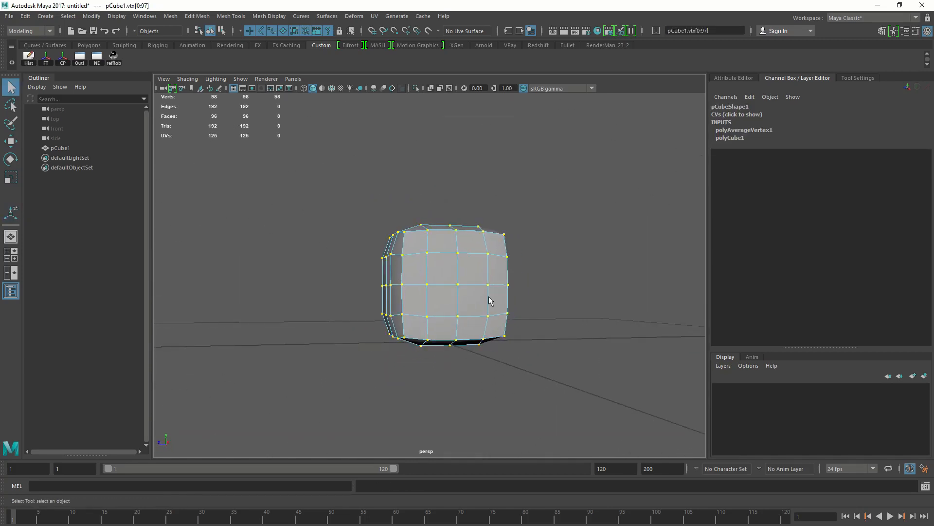
left_click_drag(489, 301, 472, 306, "alt")
right_click_drag(480, 179, 544, 254, "shift")
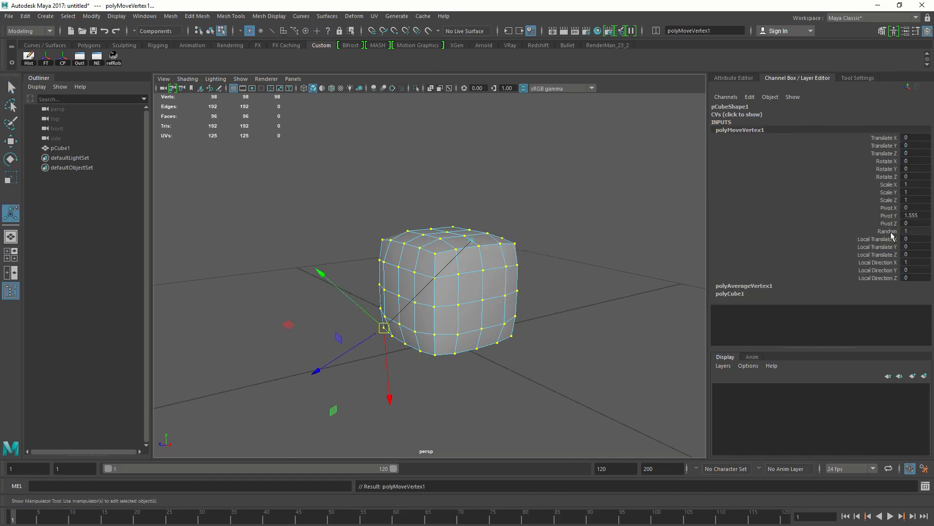
left_click_drag(465, 372, 526, 334, "alt")
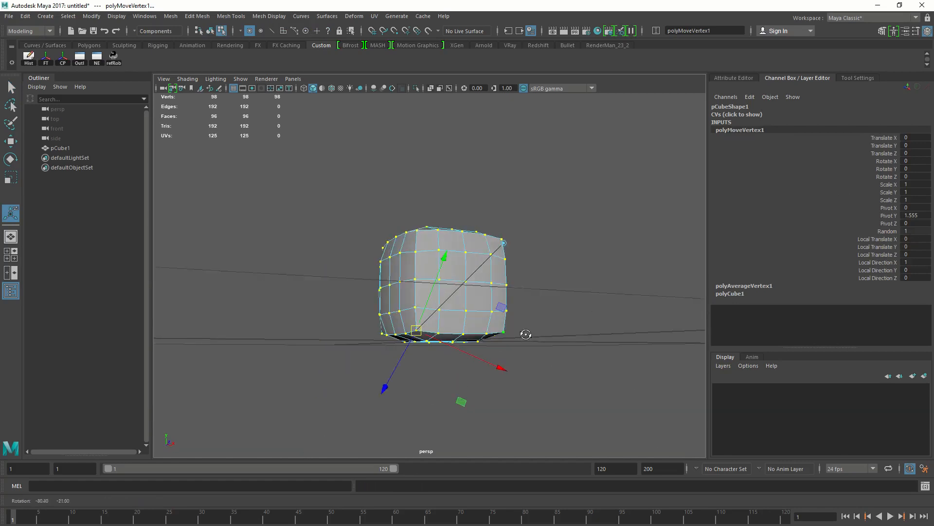
left_click_drag(395, 386, 431, 373)
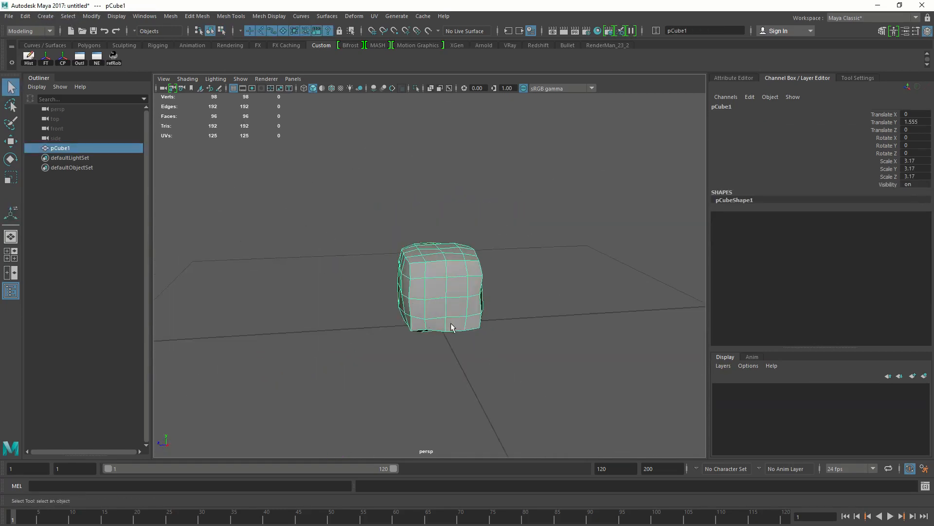
- Apply Add Divisions to the whole cube mesh with Divisions set to 1
right_click_drag(387, 256, 518, 285, "alt")
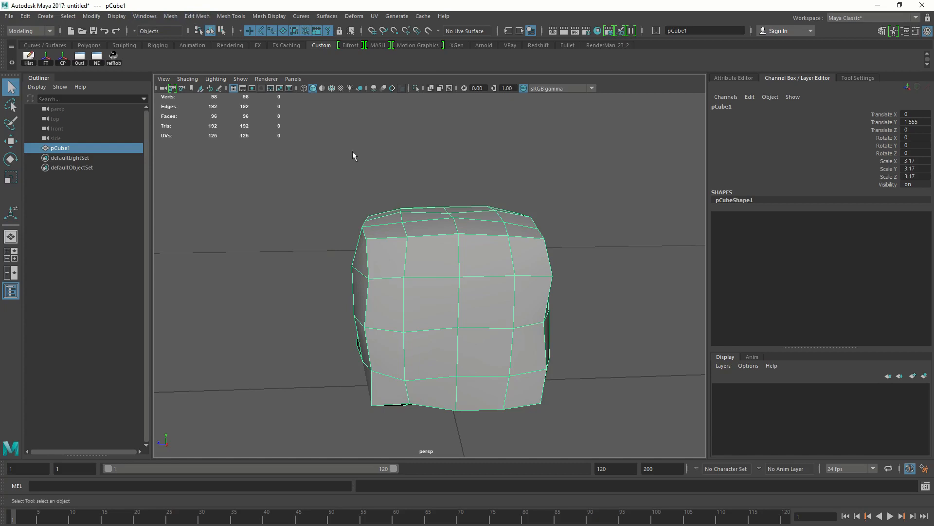
left_click_drag(462, 262, 400, 256, "alt")
left_click(204, 16)
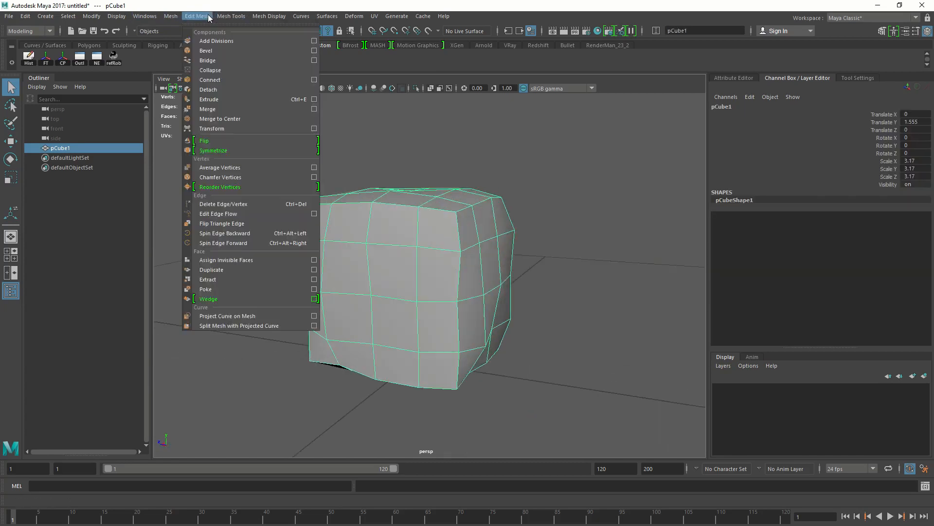
left_click(215, 42)
left_click_drag(424, 197, 688, 216, "alt")
double_click(914, 222)
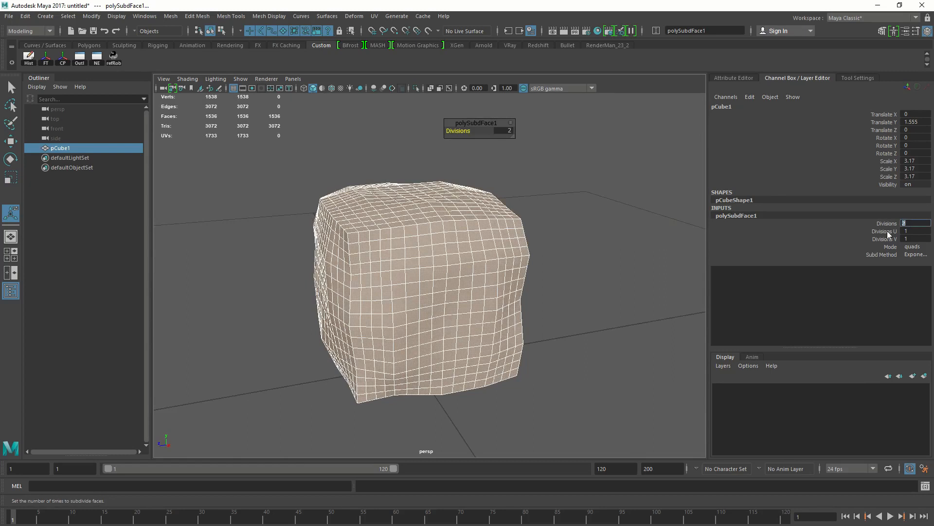
type("1")
key("Return")
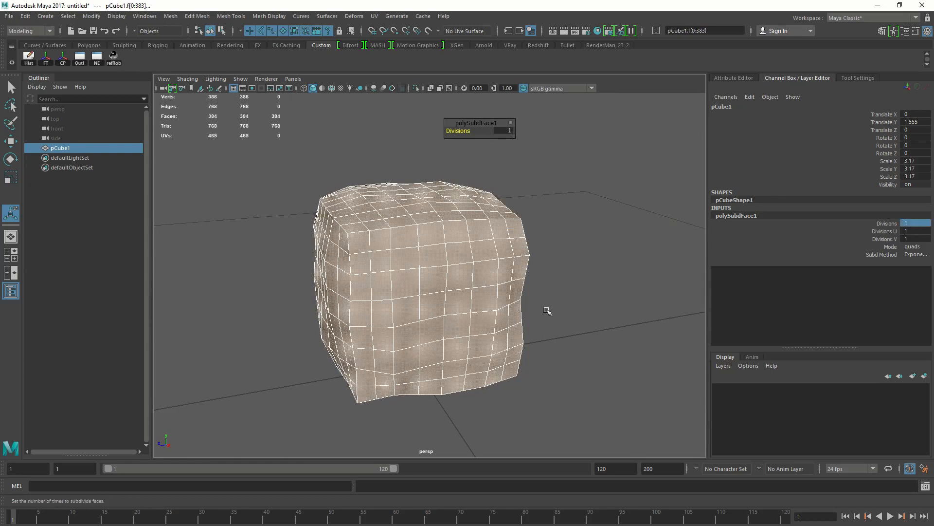
- Return the cube to object mode and apply mesh Smooth with 1 division
left_click_drag(545, 308, 432, 305, "alt")
right_click_drag(401, 235, 439, 230)
left_click(434, 266)
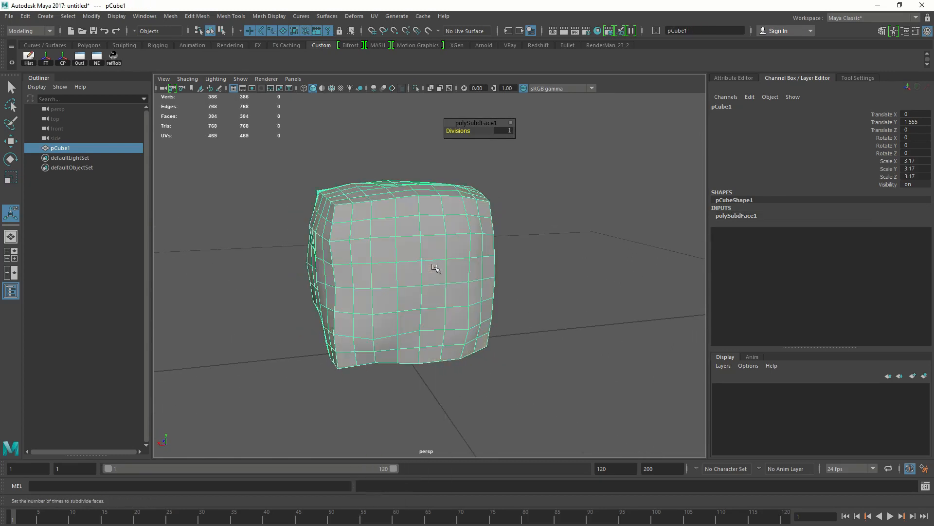
left_click(171, 16)
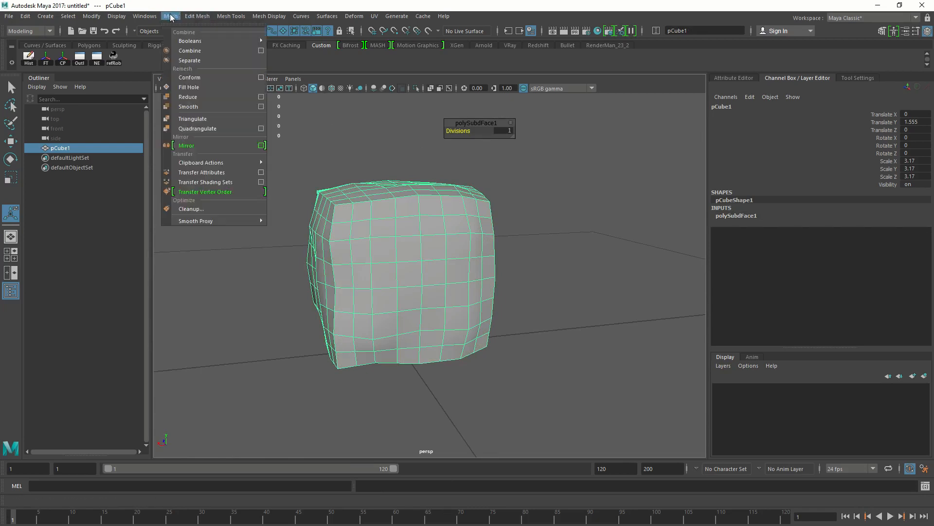
left_click(199, 106)
left_click(495, 292)
mouse_move(445, 244)
left_mouse_down("alt")
mouse_move(438, 319)
mouse_move(308, 236)
mouse_move(439, 227)
left_mouse_up("alt")
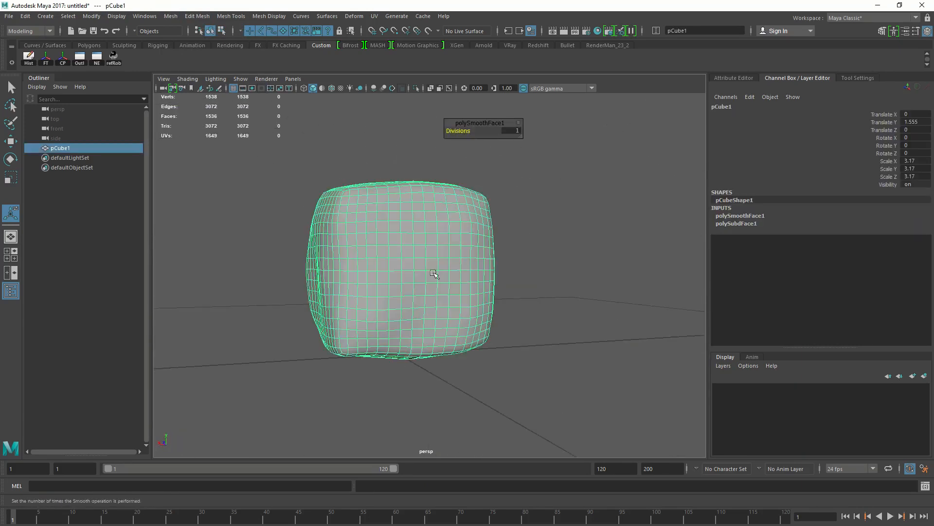
left_click_drag(433, 213, 373, 318, "alt")
- Create a polygon plane under the cube and scale it up to cover nearly the whole grid
key("ctrl+a")
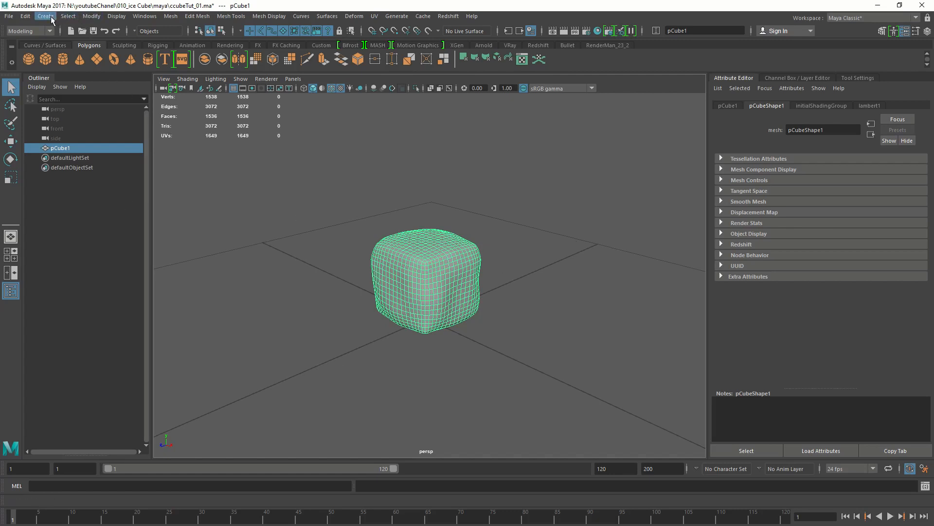
left_click(96, 59)
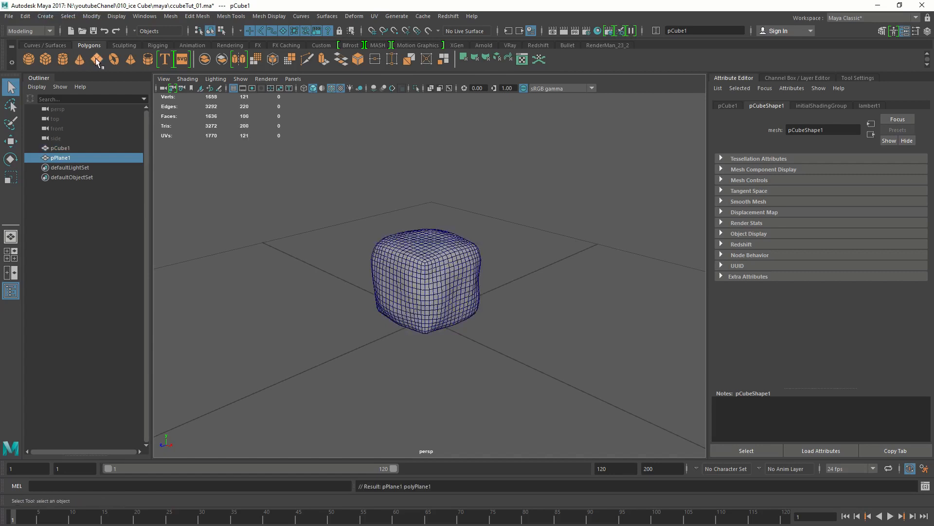
key("r")
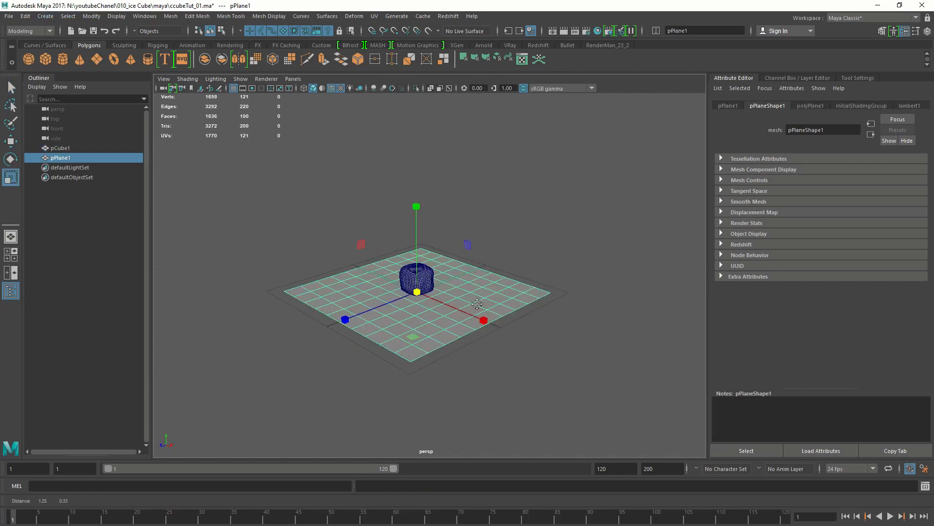
left_click_drag(454, 319, 500, 354, "alt")
left_click_drag(419, 304, 403, 301, "alt")
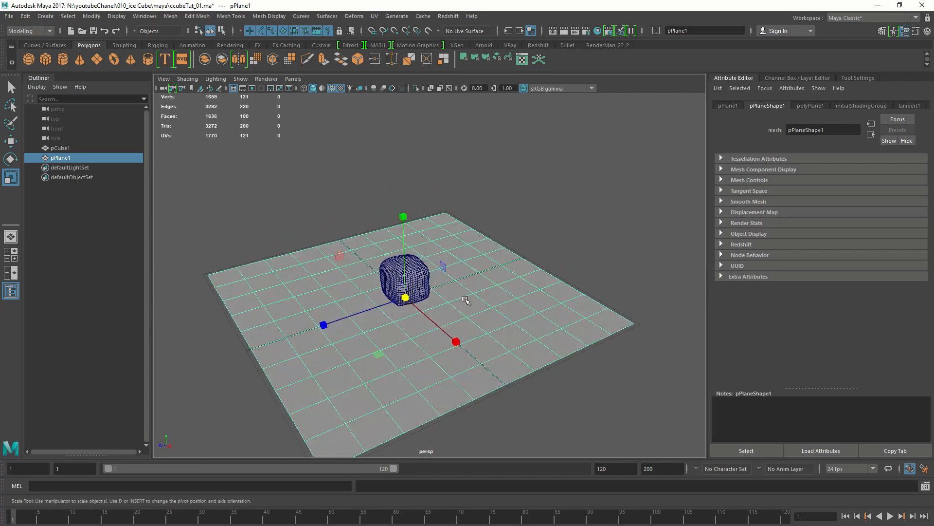
- Add a nonlinear Bend deformer to the plane and rotate its handle -90 degrees about X
left_click(287, 16)
mouse_move(456, 162)
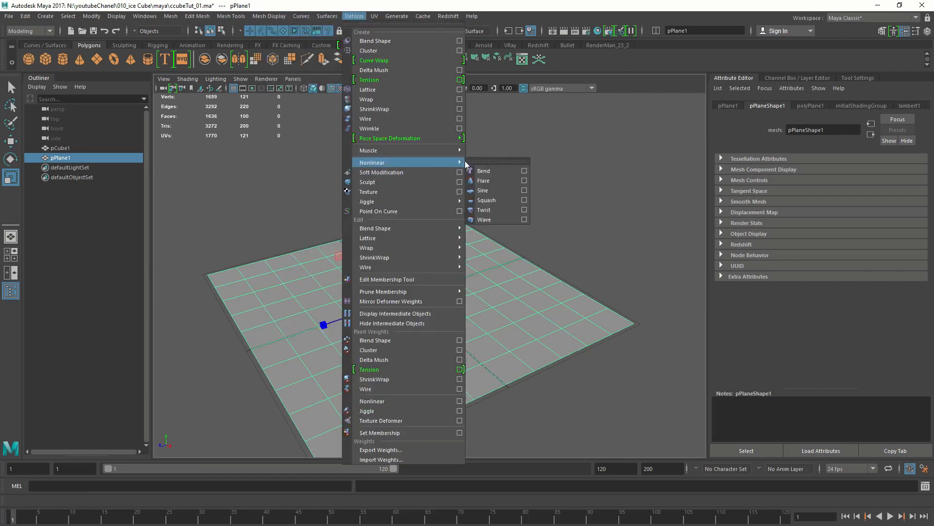
left_click(490, 170)
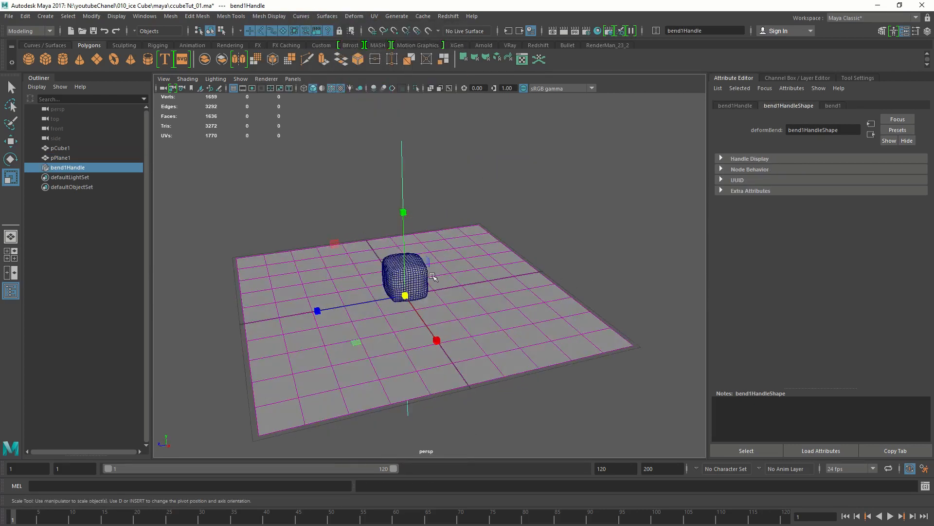
key("e")
left_click_drag(339, 252, 400, 247)
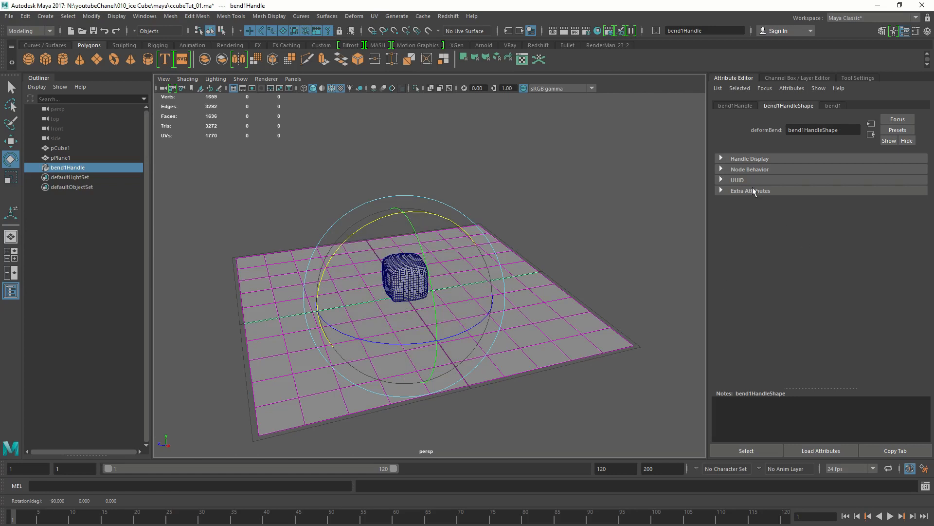
- Raise the bend deformer's Curvature to about 49.27
key("ctrl+a")
left_click(725, 223)
left_click(896, 239)
middle_click_drag(477, 242, 537, 242)
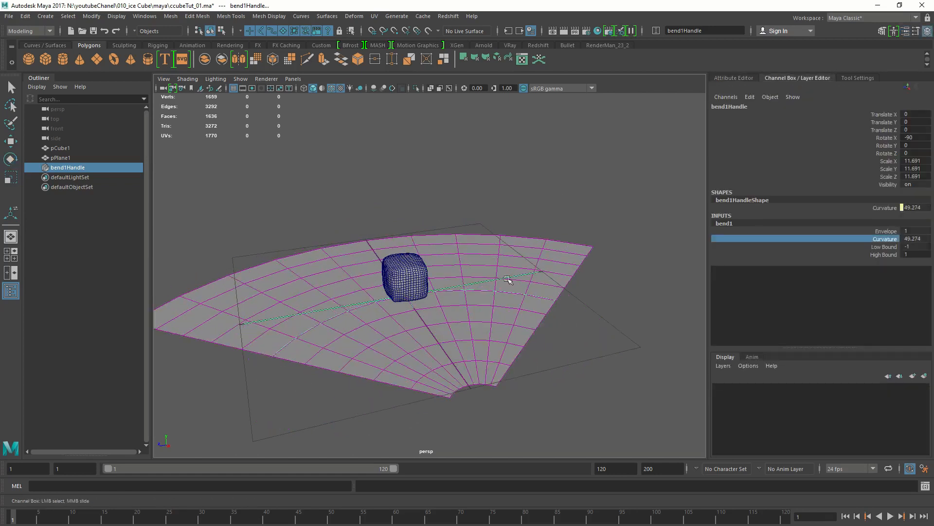
- Rotate the bend handle 90 degrees about Z and set the deformer's Low Bound to 0
key("e")
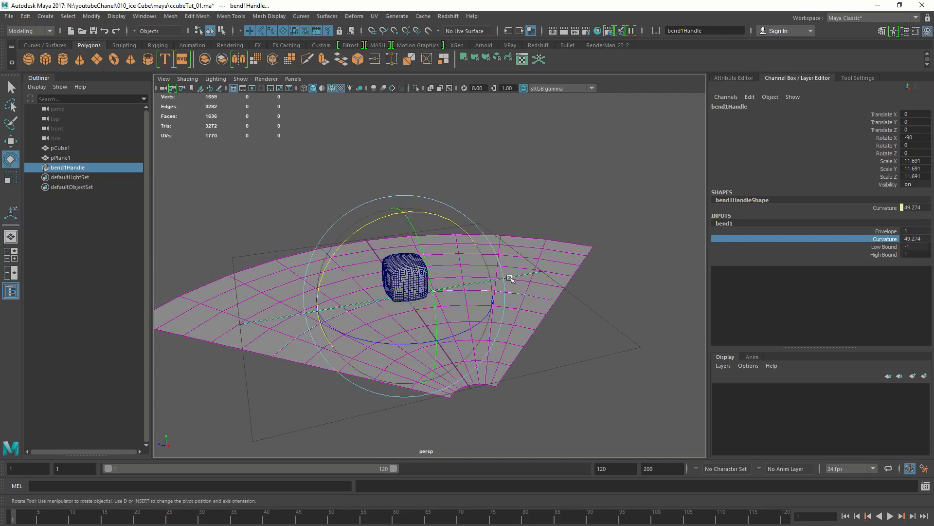
left_click_drag(426, 271, 414, 216)
left_click(883, 247)
middle_click_drag(486, 205, 505, 205)
left_click_drag(492, 264, 465, 251, "alt")
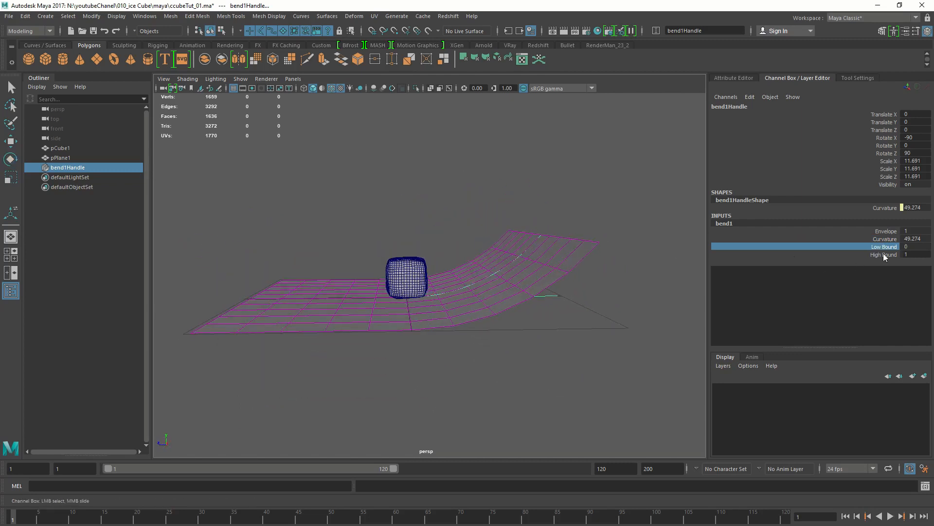
- Increase the bend Curvature until the plane's far half curves up into a near-vertical backdrop behind the cube, and clear the selection
left_click(884, 239)
middle_click_drag(452, 219, 469, 217)
left_click_drag(459, 220, 542, 231, "alt")
left_click(413, 136)
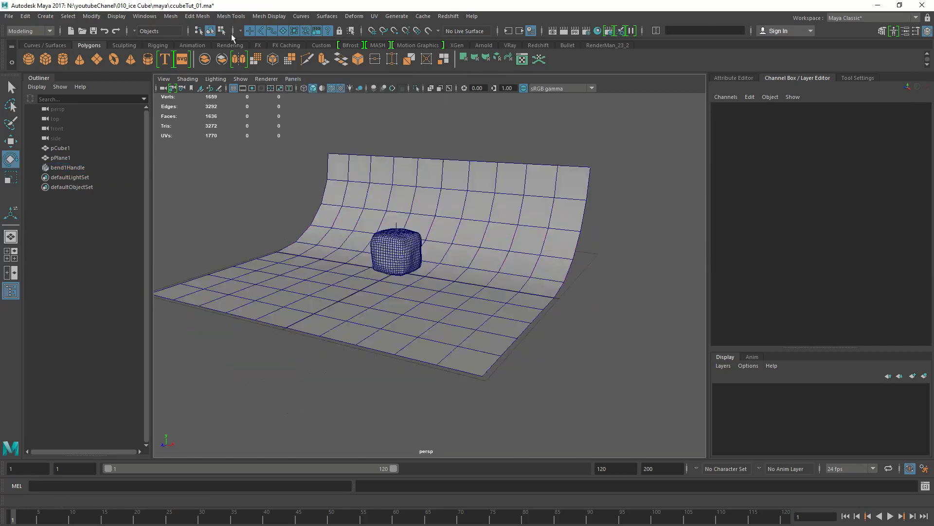
- Create a new camera and look through camera1 in the viewport
left_click(45, 16)
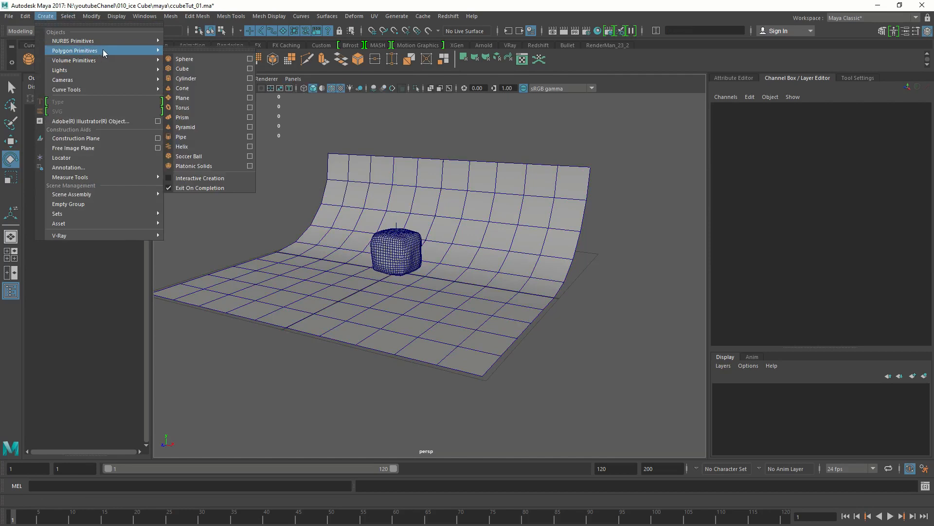
mouse_move(129, 71)
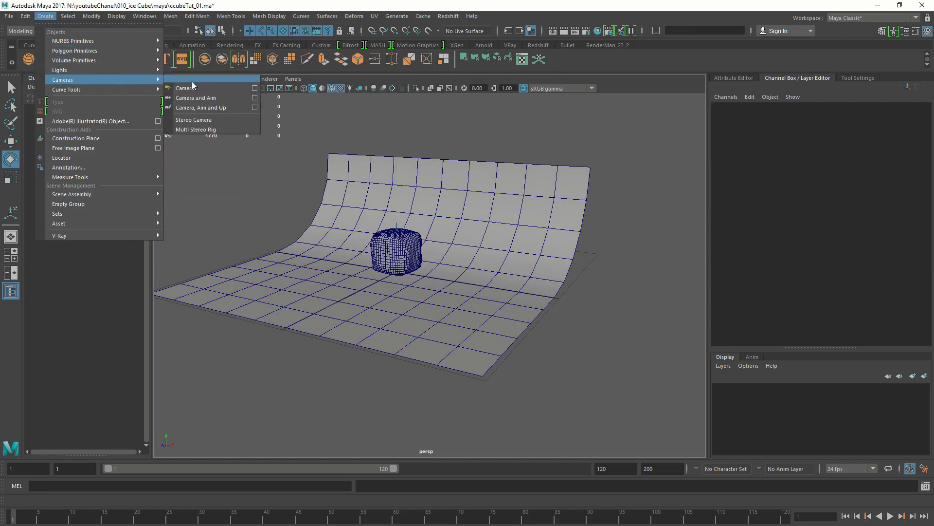
left_click(194, 82)
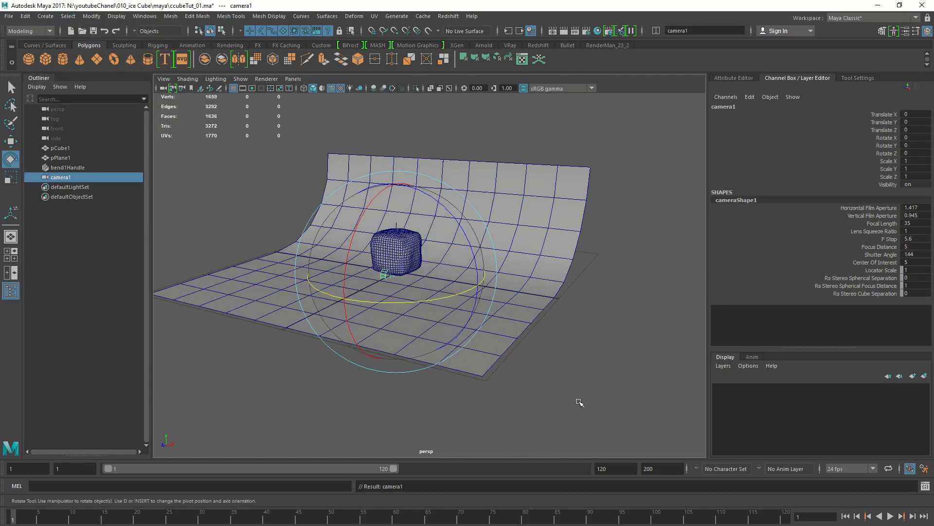
left_click(294, 80)
mouse_move(342, 91)
left_click(413, 90)
- Frame the cube through camera1 from slightly above, at about translate 3.66, 5.18, 9.42 and rotate -20.4, 19.6, 0
scroll(343, 223, "down", 5)
right_click_drag(344, 224, 326, 230, "alt")
left_click_drag(404, 254, 388, 265, "alt")
middle_click_drag(388, 264, 462, 317, "alt")
middle_click_drag(497, 286, 467, 226, "alt")
right_click_drag(467, 227, 511, 244, "alt")
middle_click_drag(511, 245, 469, 223, "alt")
left_click_drag(469, 224, 471, 219, "alt")
middle_click_drag(471, 220, 511, 260, "alt")
right_click_drag(511, 259, 562, 280, "alt")
left_click_drag(534, 260, 534, 253, "alt")
right_click_drag(534, 254, 565, 258, "alt")
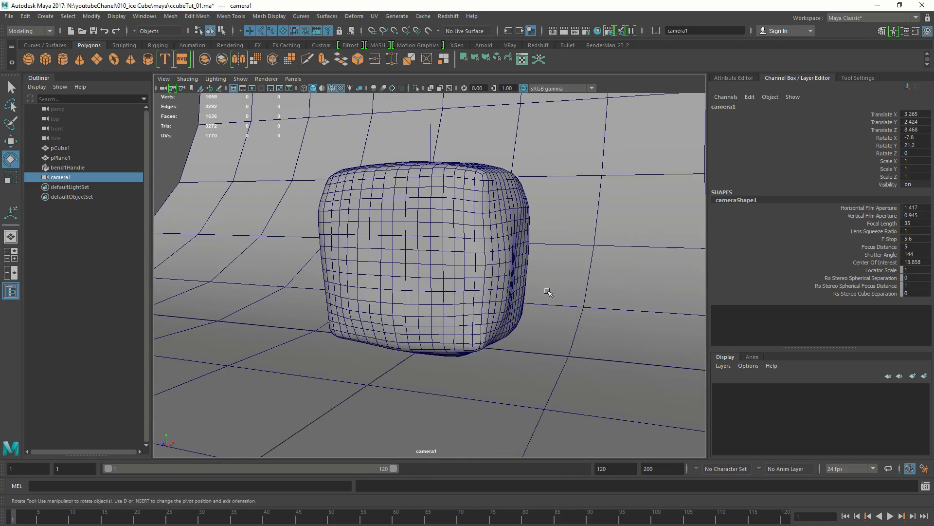
mouse_move(491, 336)
left_mouse_down("alt")
mouse_move(509, 340)
mouse_move(491, 332)
left_mouse_up("alt")
right_click_drag(490, 332, 471, 313, "alt")
left_click_drag(470, 310, 467, 333, "alt")
middle_click_drag(467, 333, 465, 306, "alt")
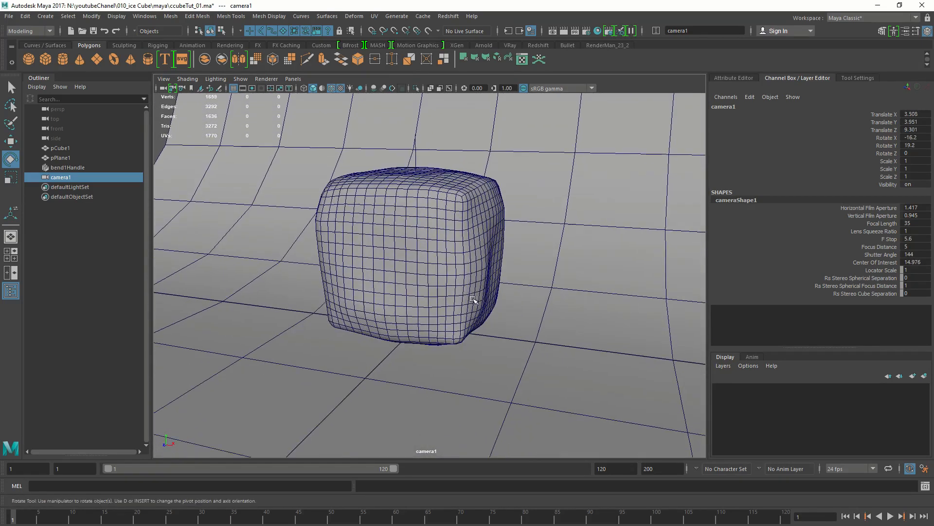
left_click_drag(465, 306, 465, 316, "alt")
right_click_drag(464, 314, 444, 318, "alt")
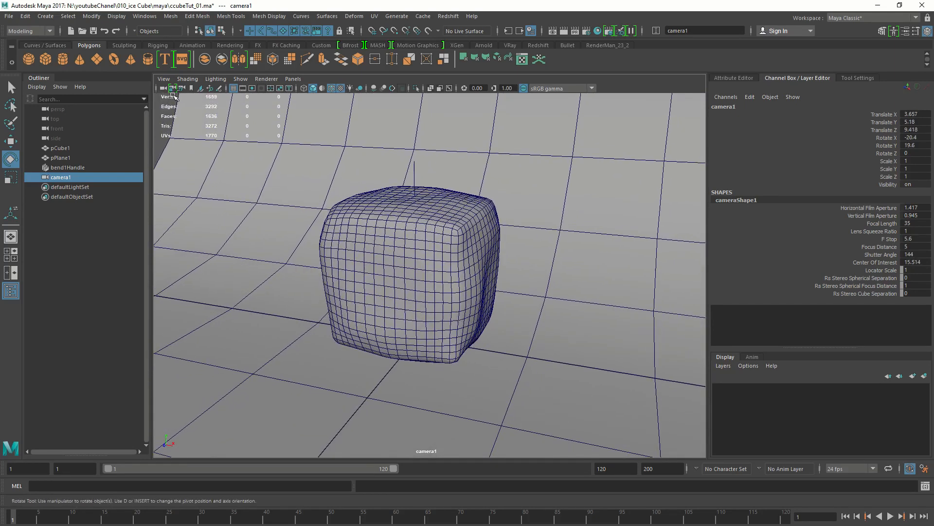
- Lock camera1's framing, including its translate, rotate, scale and visibility channels
left_click(172, 89)
key("ctrl+a")
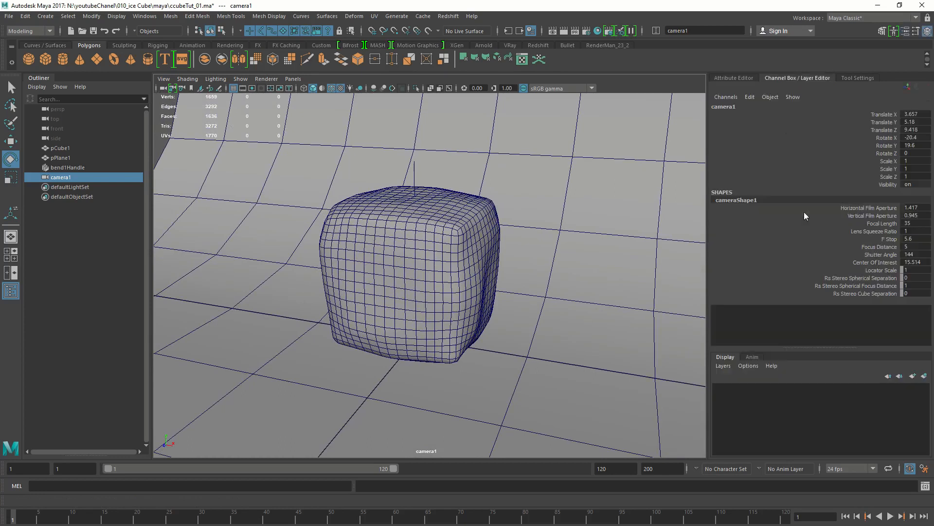
left_click(894, 114)
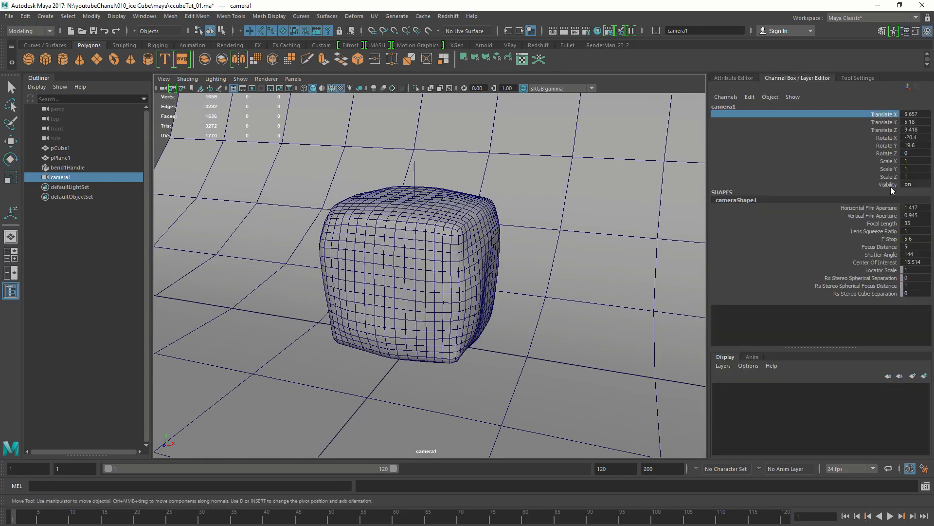
left_click(891, 185, "shift")
right_click(886, 174)
left_click(837, 392)
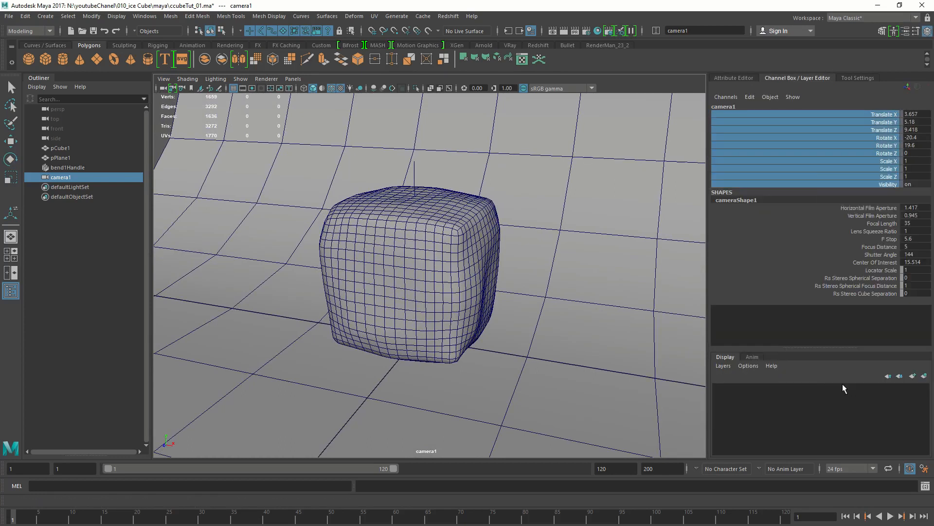
- Shift the backdrop plane sideways to about -2.47 in X, undoing the extra move in Z
left_click(561, 271)
key("e")
key("w")
left_click_drag(509, 344, 347, 360)
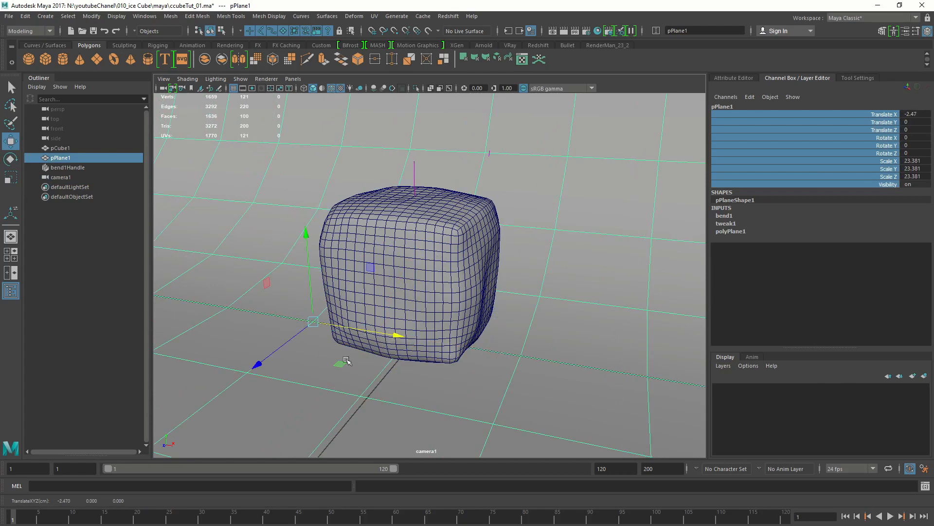
left_click_drag(257, 364, 308, 323)
key("ctrl+z")
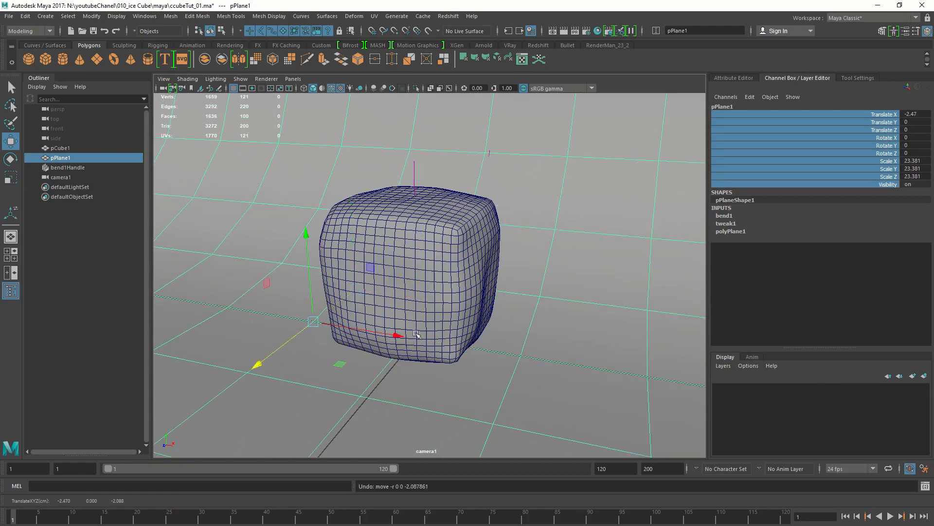
- Clean up the backdrop plane by deleting its history, freezing its transformations and centering its pivot
key("space")
left_click_drag(574, 215, 560, 195, "alt")
left_click_drag(645, 204, 614, 183, "alt")
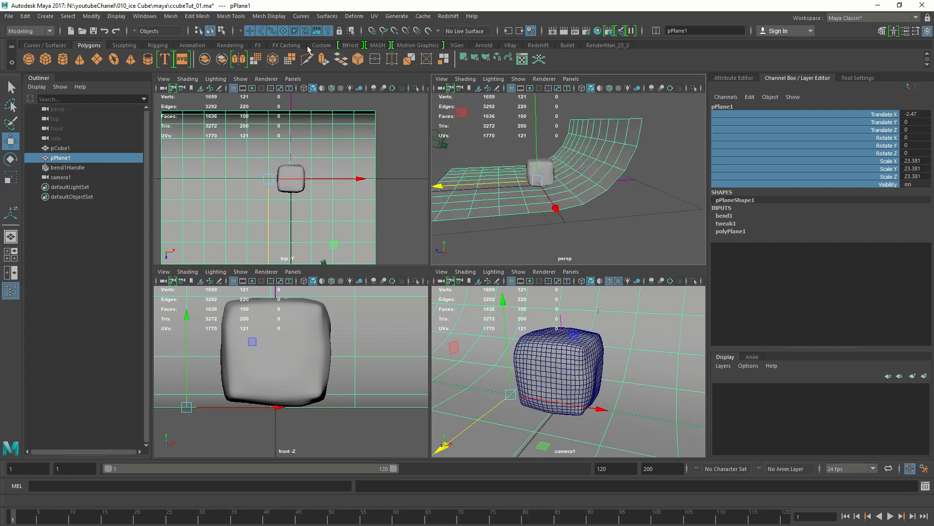
left_click(325, 45)
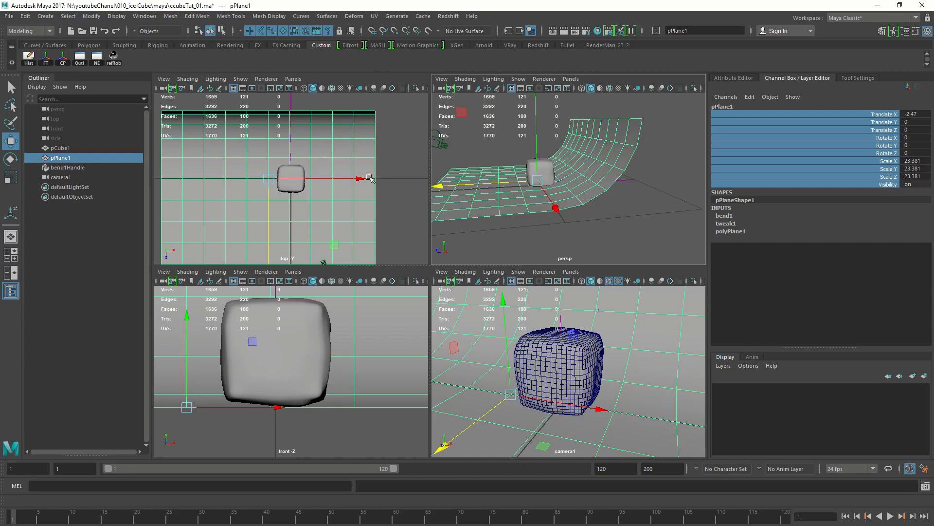
left_click(29, 58)
left_click(47, 60)
left_click(64, 61)
- Move the backdrop plane backward along Z and scale it up so it surrounds the cube more widely, clearing the selection
left_click_drag(574, 204, 517, 163, "alt")
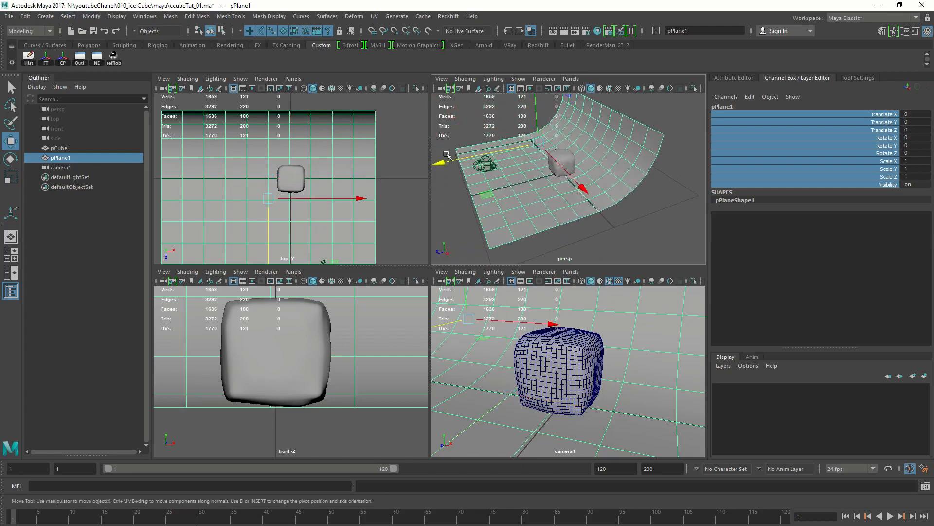
left_click_drag(442, 167, 497, 166)
left_click_drag(506, 166, 509, 164)
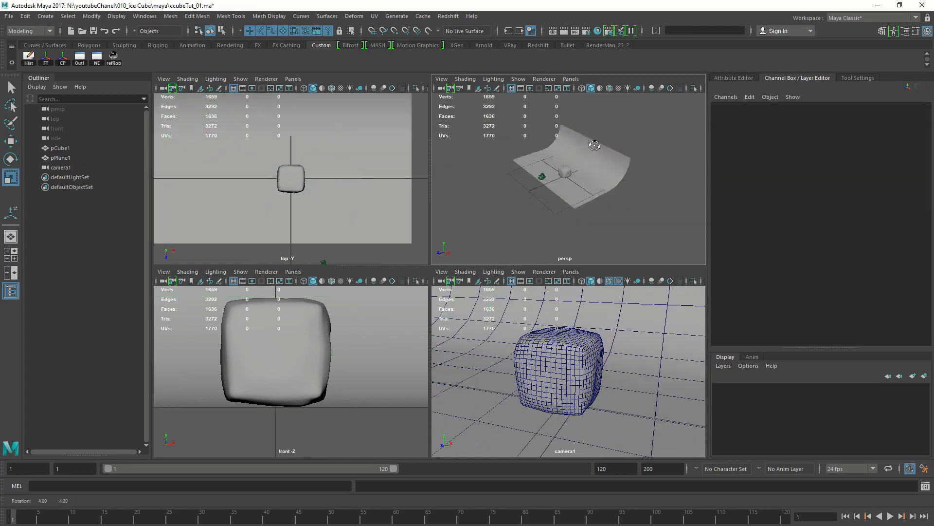
left_click_drag(571, 135, 608, 137, "alt")
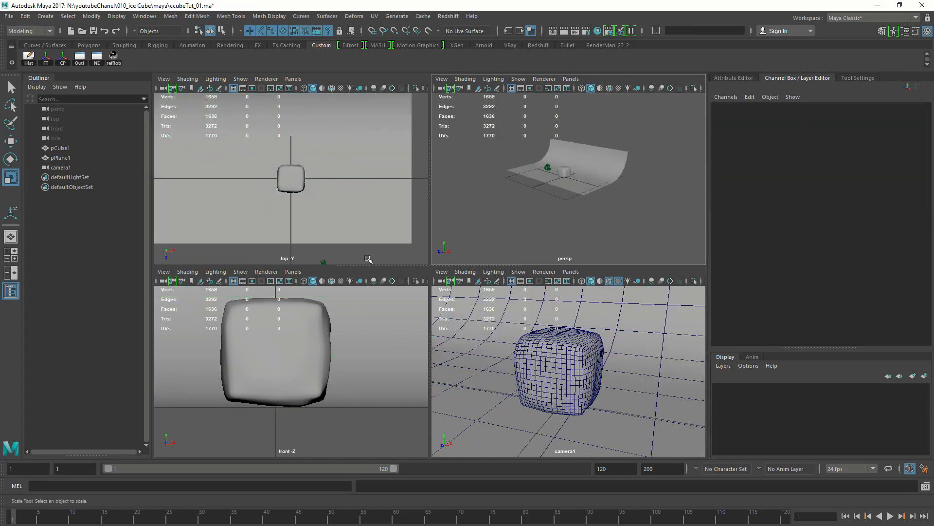
- Create a Redshift dome light and show its attributes
left_click(538, 45)
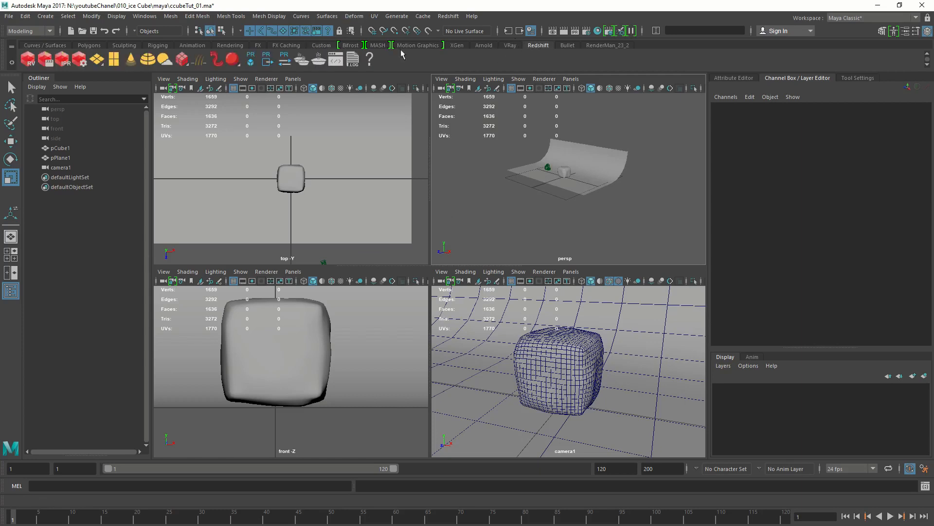
left_click(147, 58)
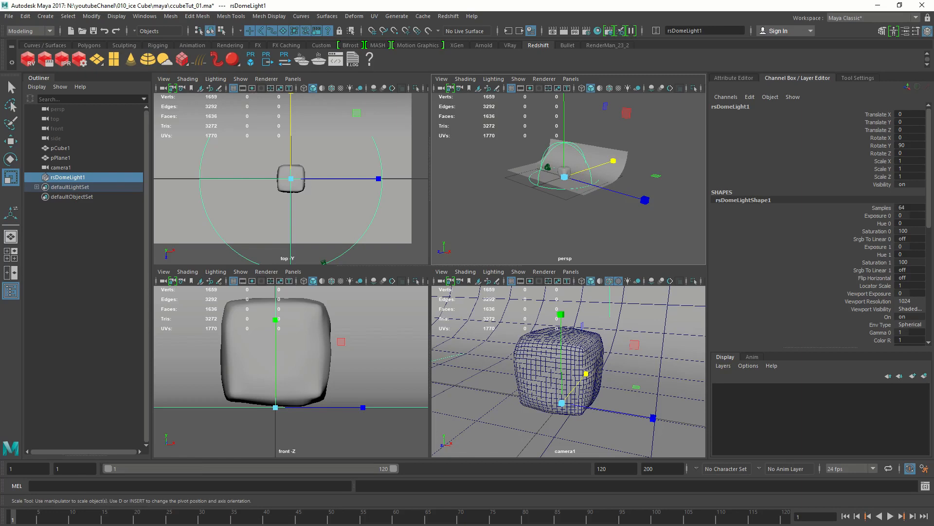
key("ctrl+a")
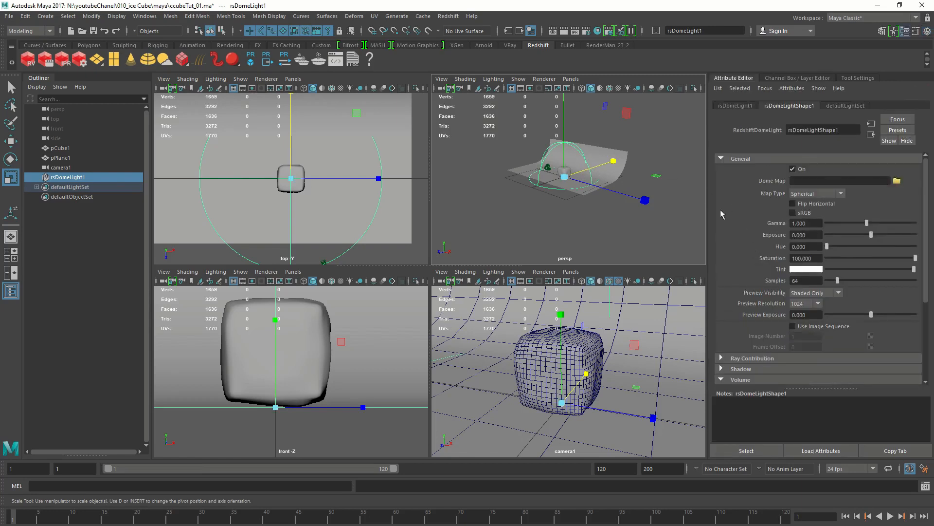
- Open the Redshift Render View and render the scene through camera1
left_click(45, 65)
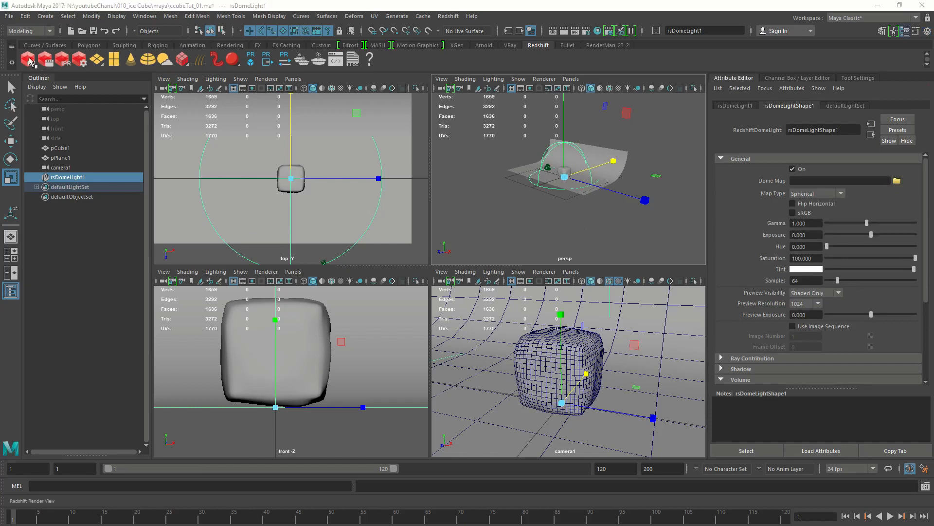
left_click_drag(619, 203, 315, 122)
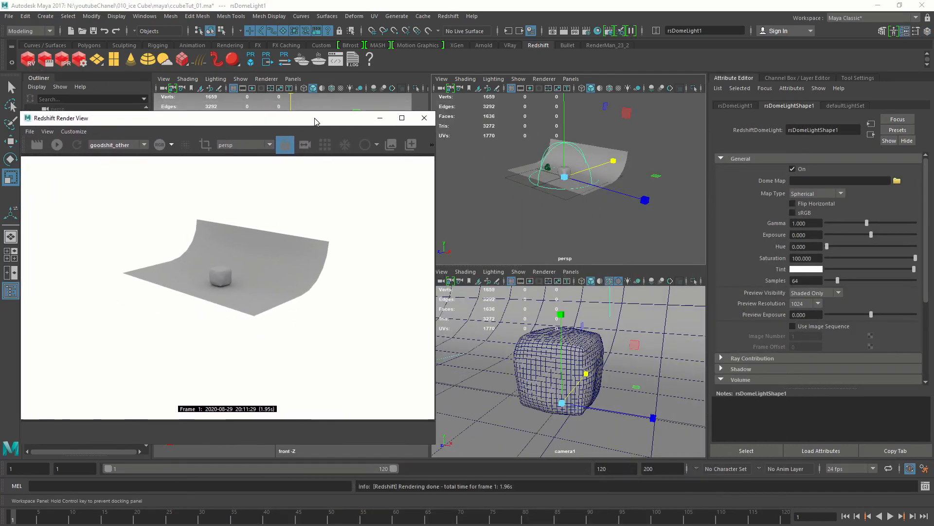
left_click(36, 145)
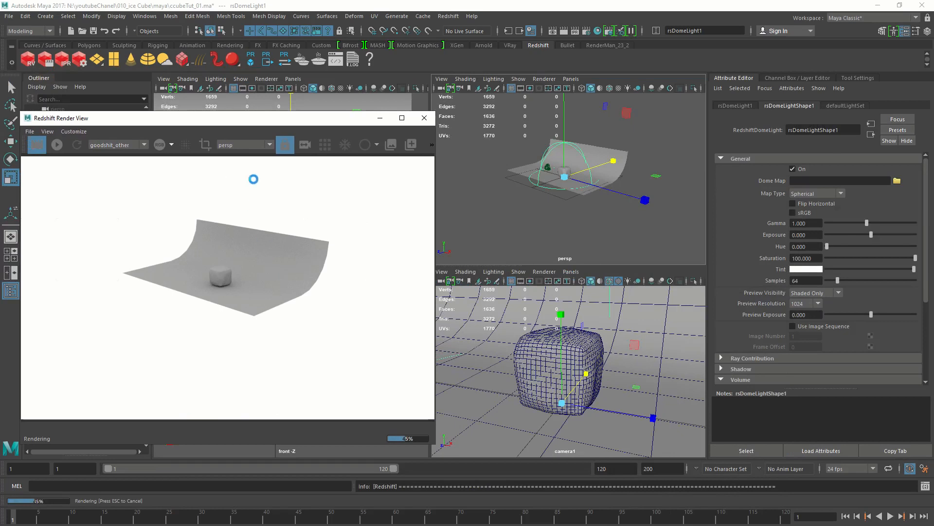
left_click(258, 144)
left_click(228, 160)
left_click(36, 145)
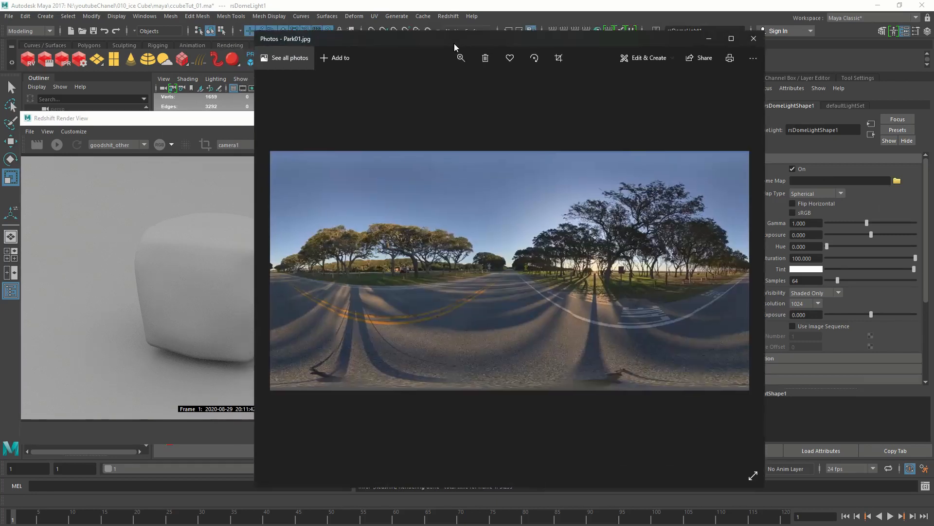
- Preview the Park01.jpg panorama and load Park01Small.hdr as the dome light's Dome Map
left_click_drag(454, 43, 419, 45)
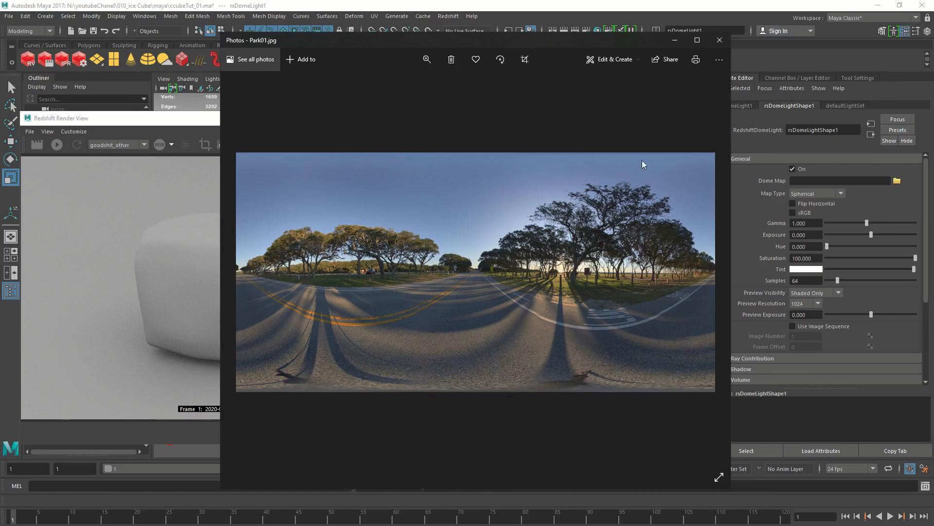
left_click(719, 43)
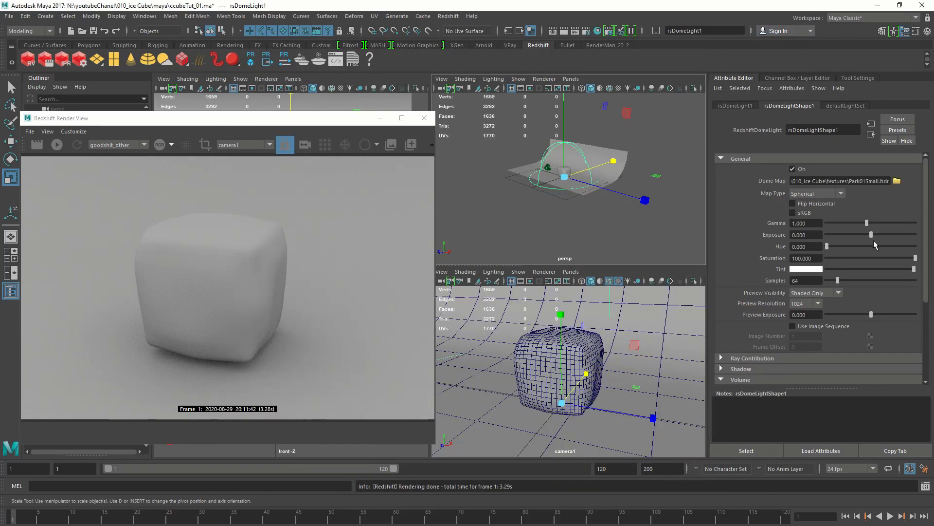
- Disable the dome light's Enable Background option under Environment and re-render the camera1 view
left_click_drag(925, 264, 933, 332)
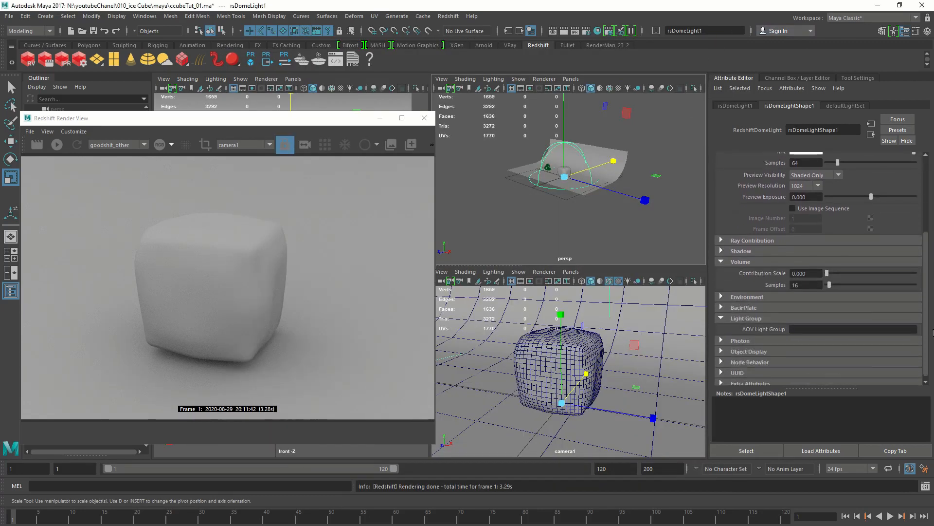
left_click(747, 297)
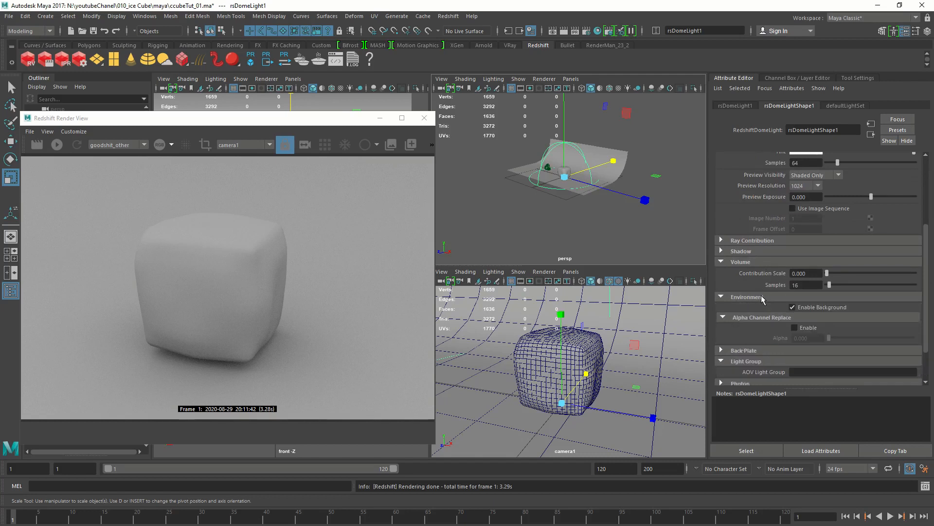
left_click(792, 307)
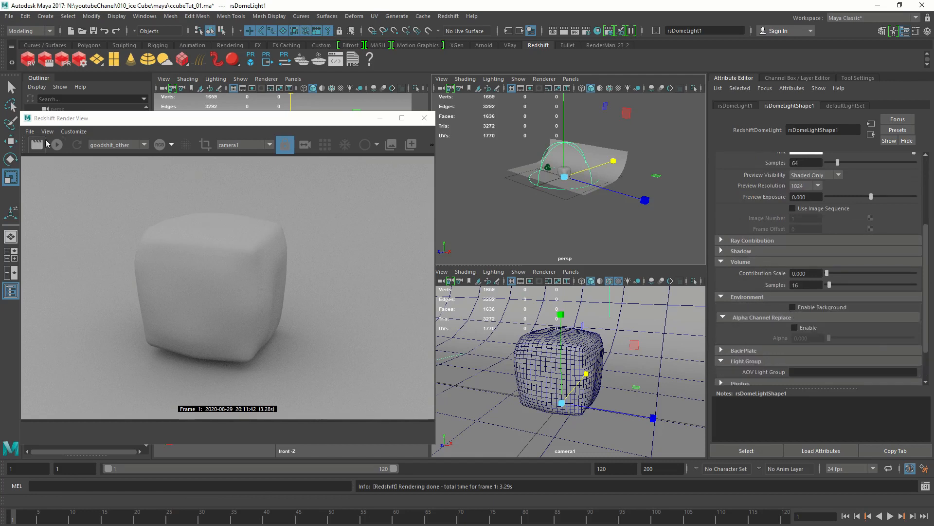
left_click(37, 144)
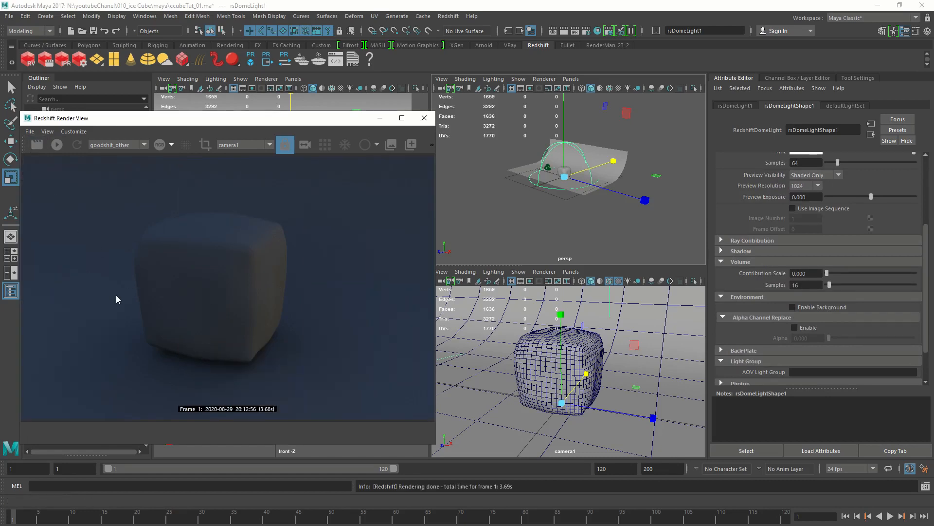
- Rotate the dome light about its vertical axis to change the direction of the environment lighting
left_click(568, 191)
key("e")
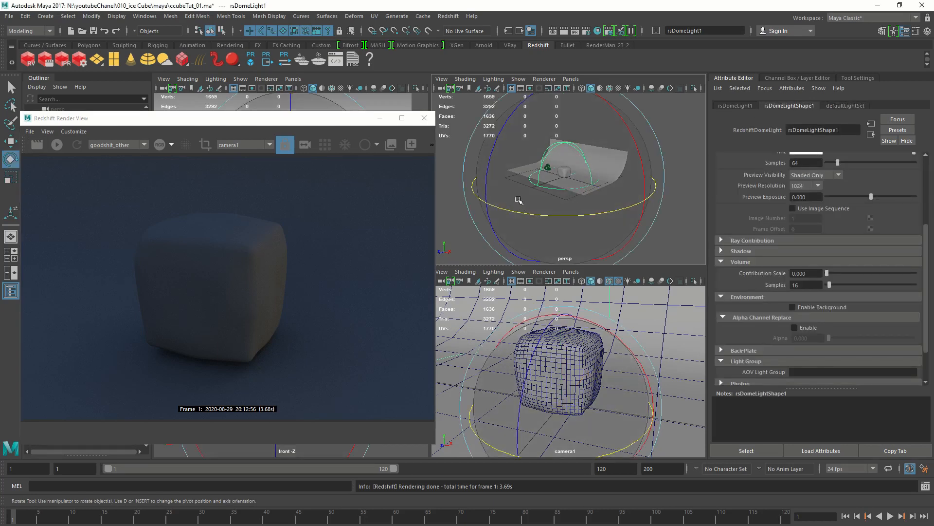
left_click_drag(493, 203, 601, 208)
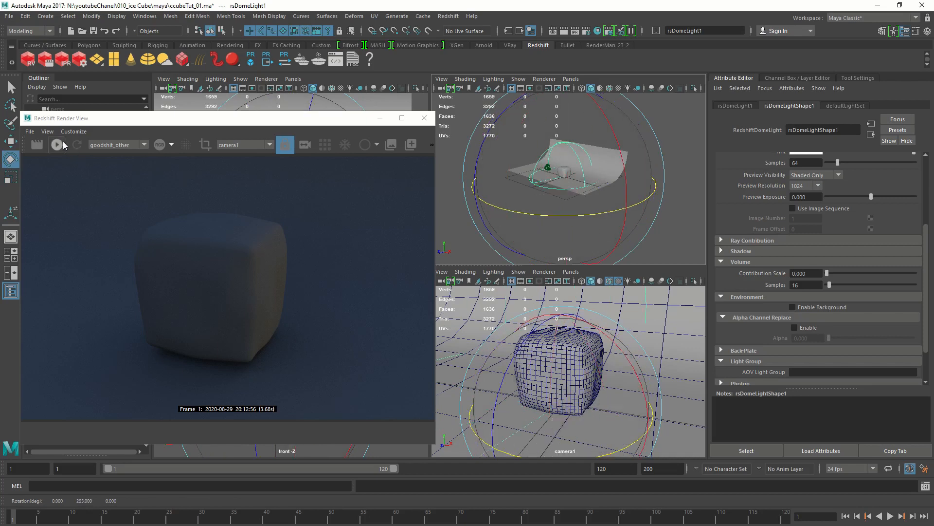
- Start an interactive render limited to a region around the cube, and turn the dome light further about its vertical axis
left_click(208, 146)
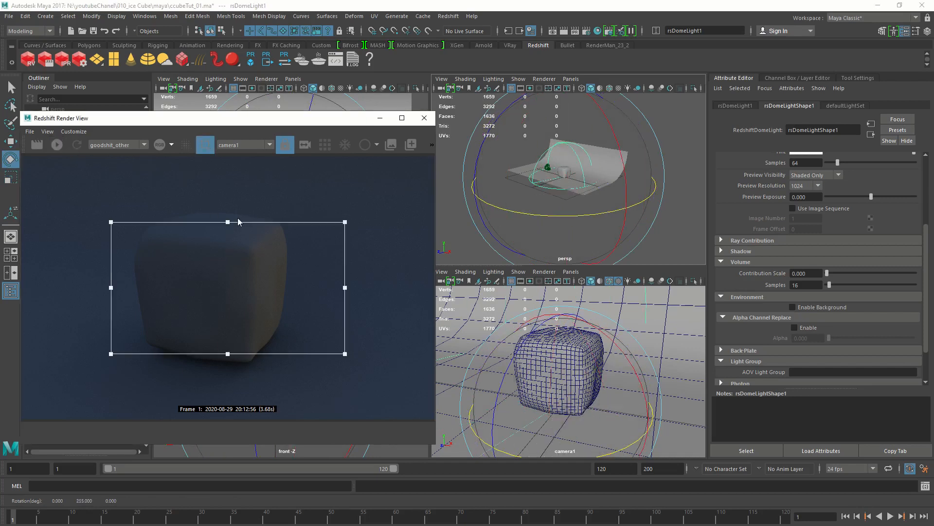
left_click_drag(227, 223, 227, 159)
left_click_drag(227, 355, 228, 397)
left_click(56, 145)
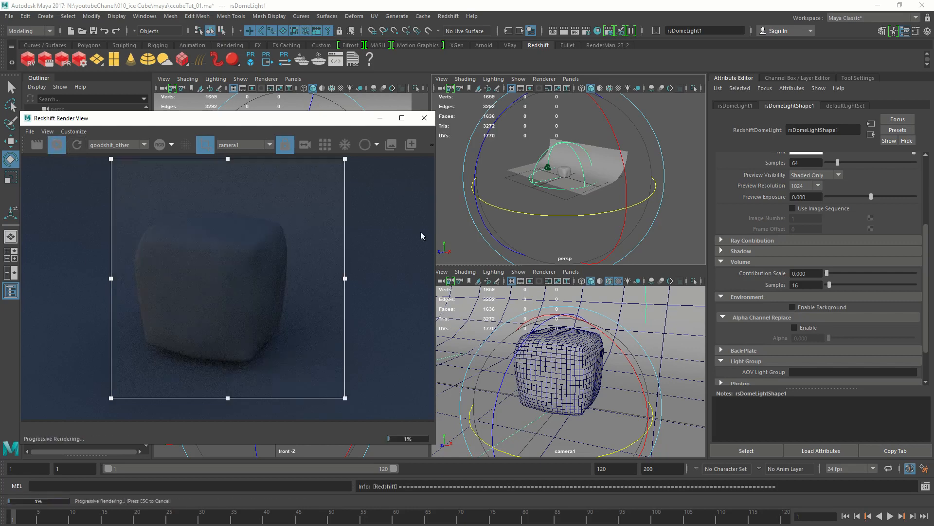
left_click_drag(599, 214, 635, 214)
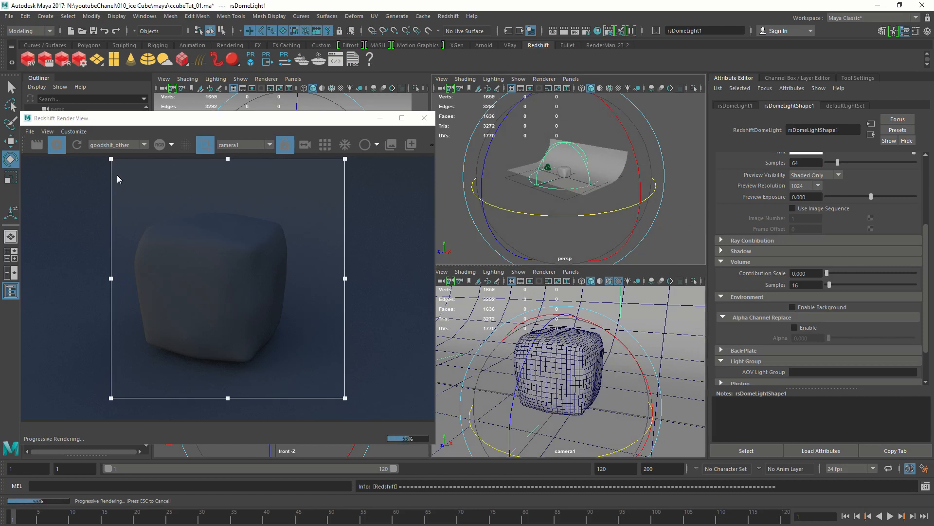
- Create a Redshift area light, raise it above the cube and rotate it to shine down on it
left_click(102, 54)
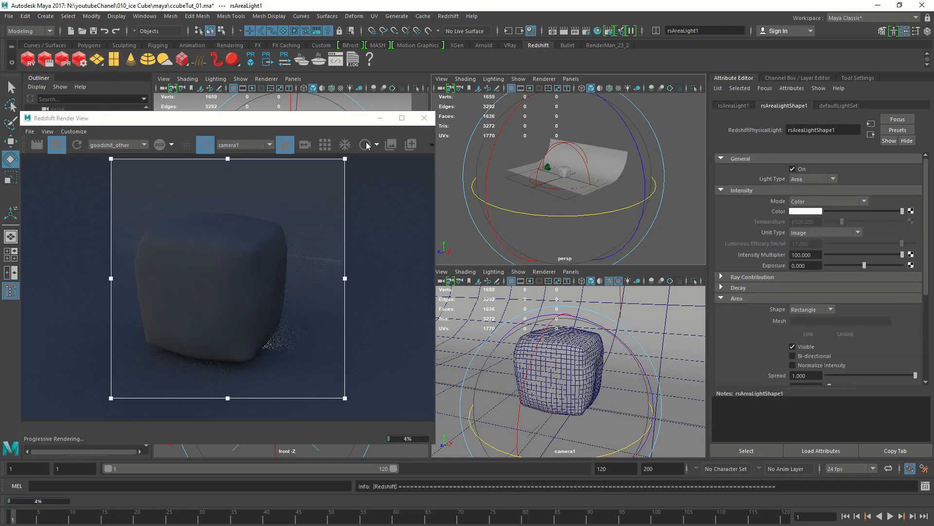
key("w")
left_click_drag(570, 140, 575, 111)
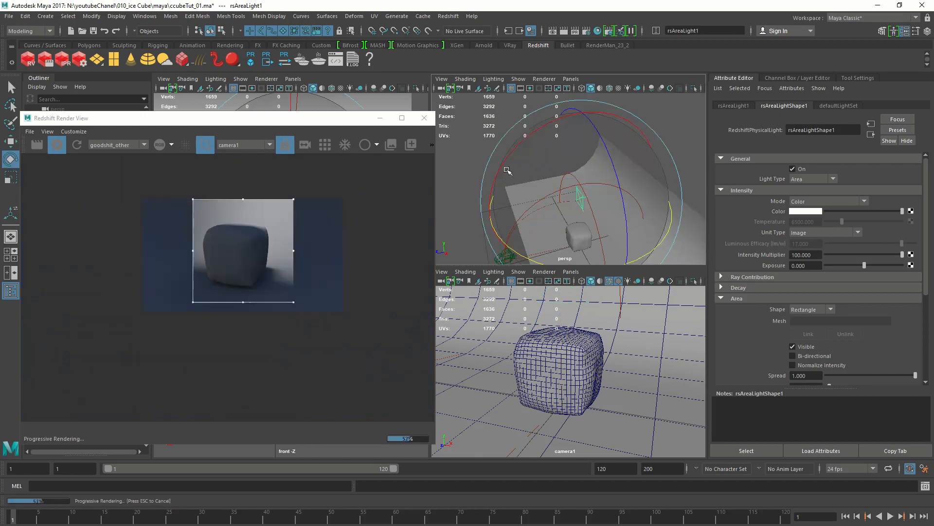
left_click_drag(507, 160, 570, 138)
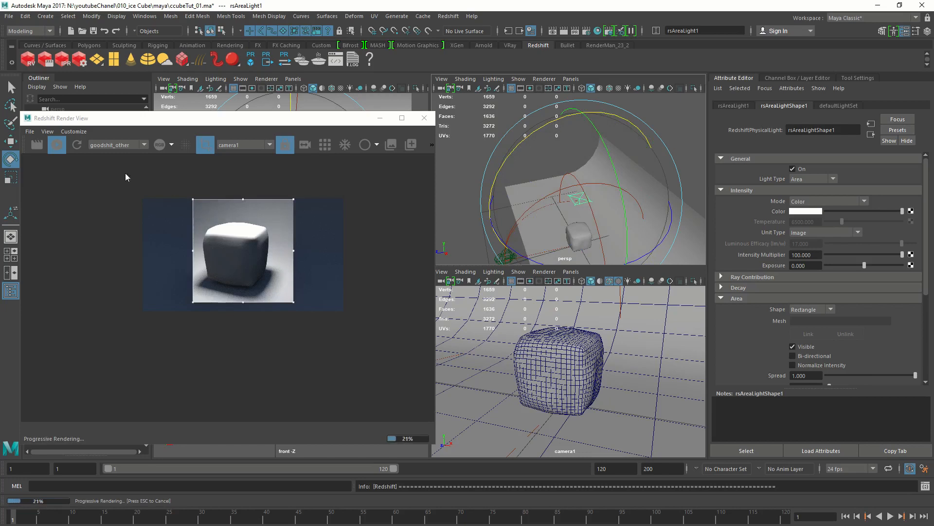
- Turn off the render region and reduce the area light's Spread to about 0.528
left_click(201, 146)
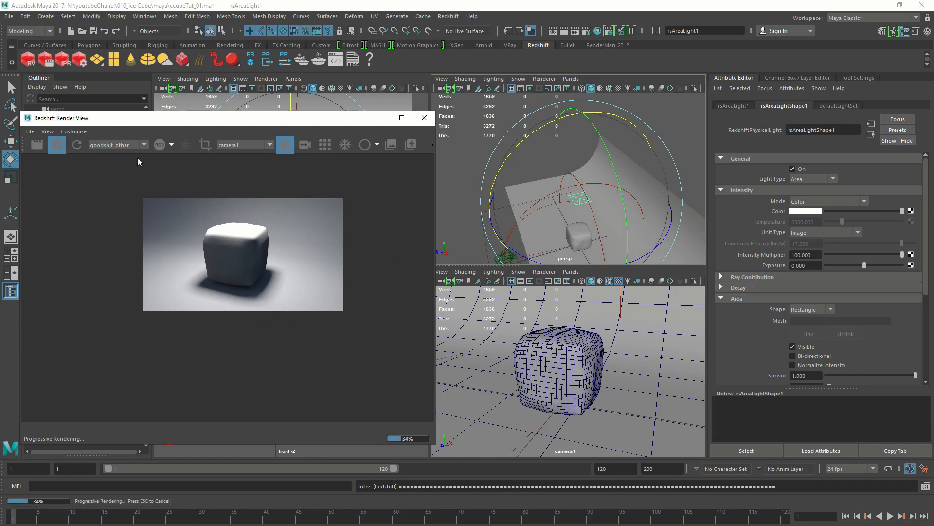
left_click_drag(928, 278, 872, 316)
- Move the backdrop plane farther back behind the cube and widen it along X
middle_click_drag(697, 250, 690, 198, "alt")
left_click(690, 198)
key("w")
left_click_drag(539, 170, 615, 156)
key("r")
left_click_drag(663, 215, 695, 262)
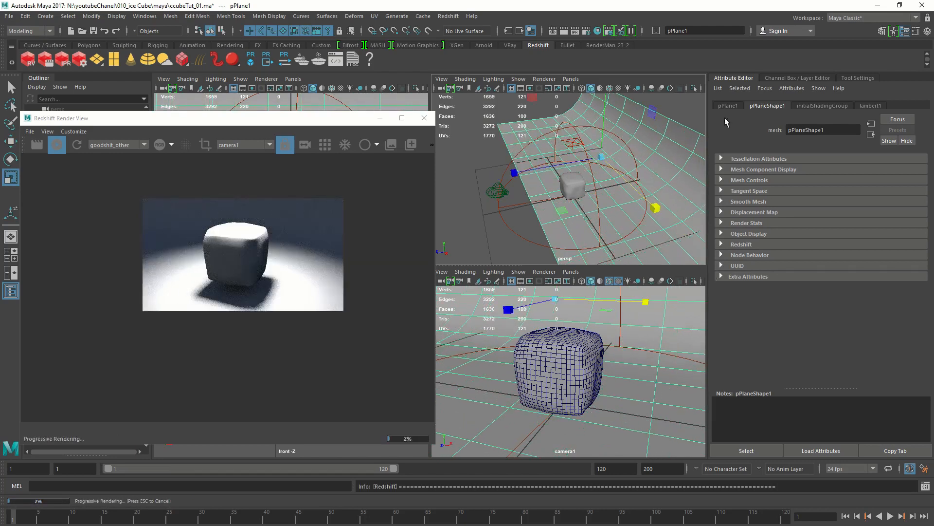
- Set the area light's Intensity Multiplier to 20 and its Spread to about 0.667
left_click(577, 142)
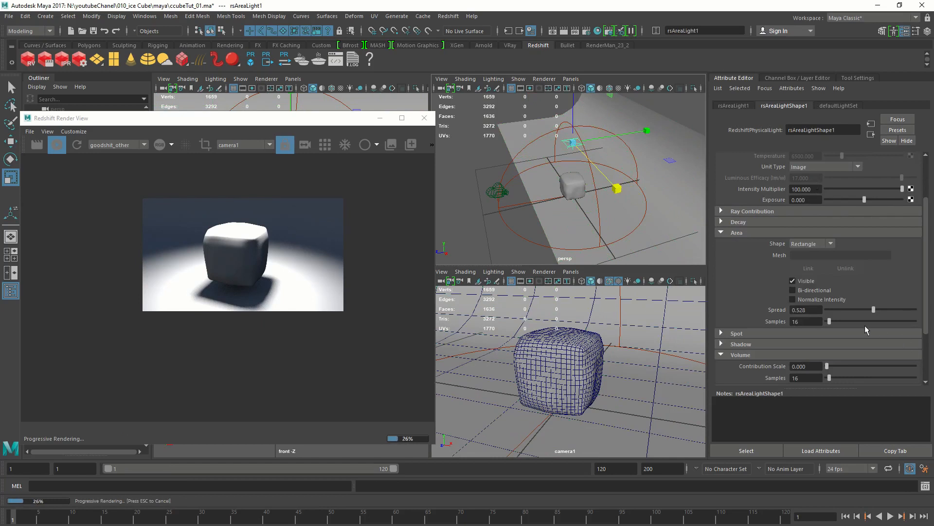
left_click_drag(820, 186, 777, 185)
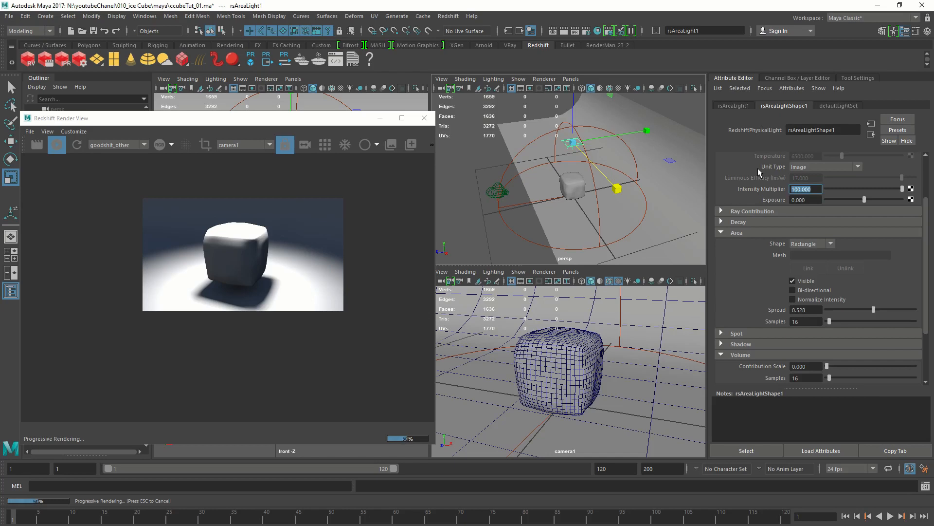
type("20")
key("Return")
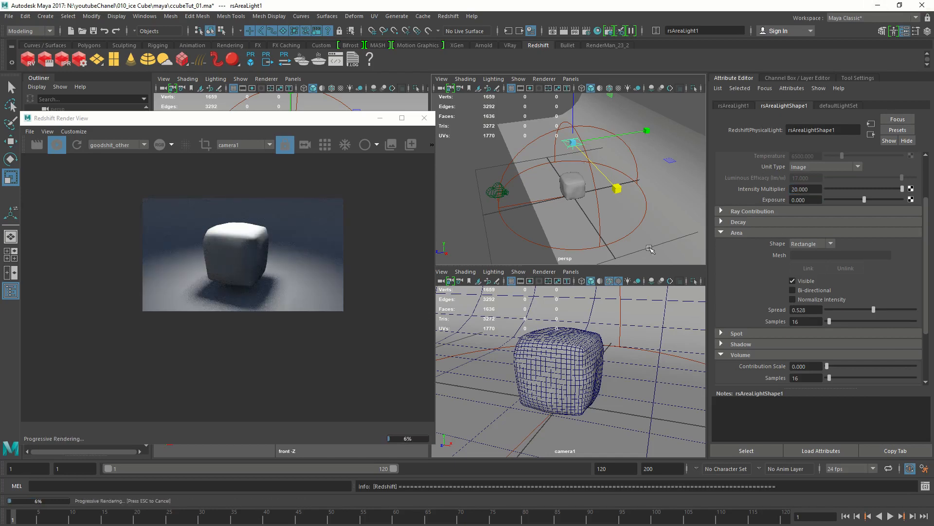
left_click_drag(882, 305, 885, 308)
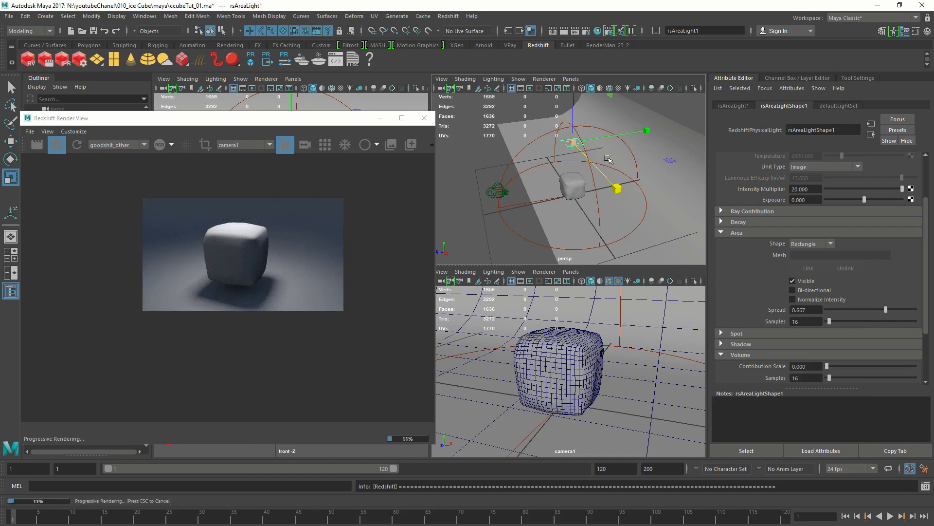
key("w")
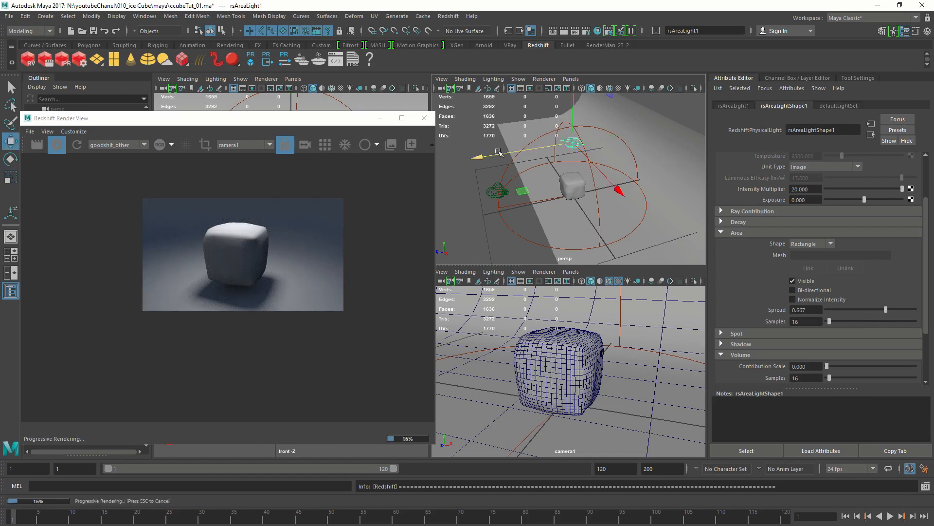
- Reposition the area light above the cube by moving it slightly along its Z and X axes
left_click_drag(524, 150, 520, 152)
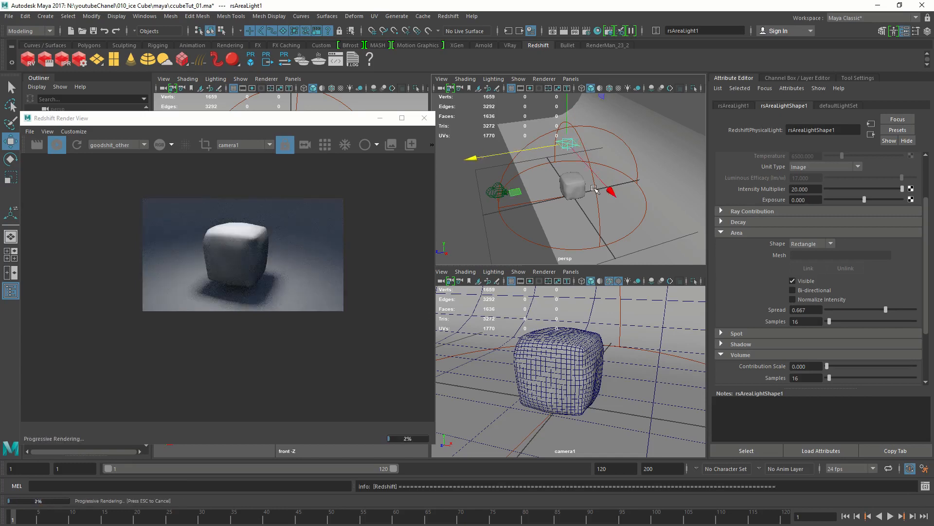
left_click_drag(600, 185, 596, 180)
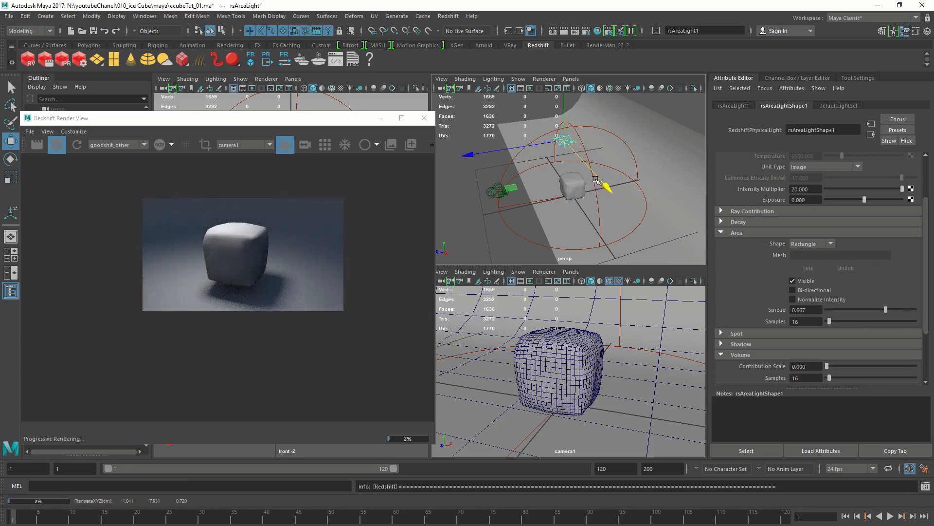
left_click(560, 408)
left_click_drag(561, 323, 573, 344)
key("ctrl+z")
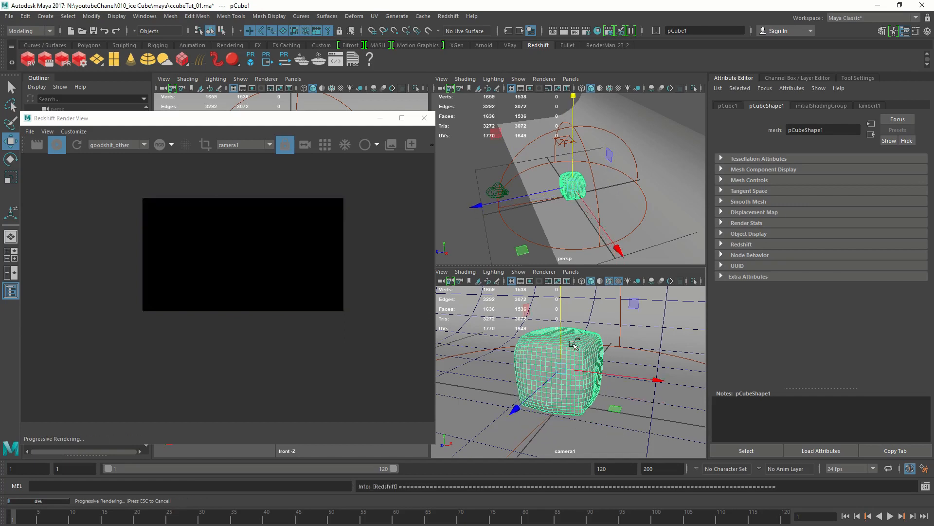
- Raise the backdrop plane slightly toward the underside of the cube, checking it from a low side view, and deselect it
left_click_drag(593, 230, 591, 167, "alt")
right_click_drag(591, 167, 598, 190, "alt")
left_click_drag(598, 190, 579, 98, "alt")
right_click_drag(579, 98, 492, 121, "alt")
left_click_drag(492, 122, 478, 183, "alt")
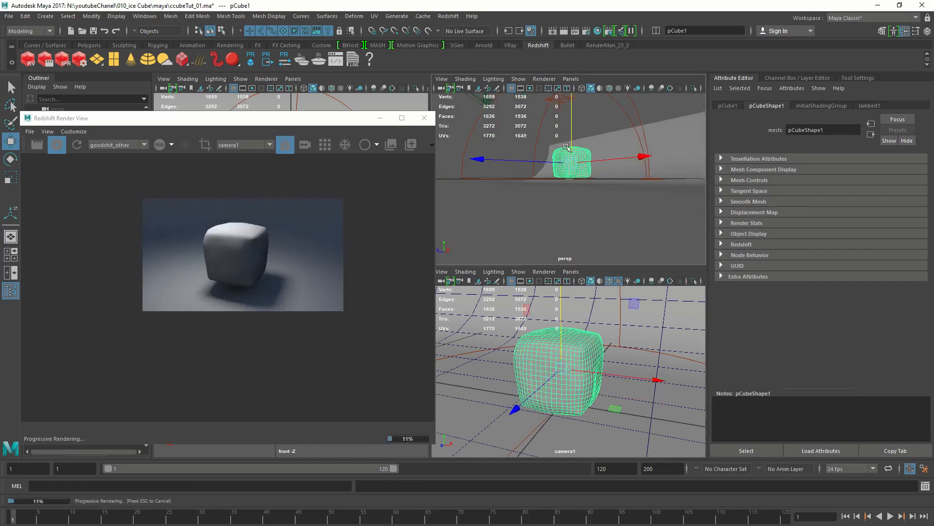
middle_click_drag(478, 183, 455, 211, "alt")
left_click(611, 238)
left_click_drag(580, 118, 591, 107)
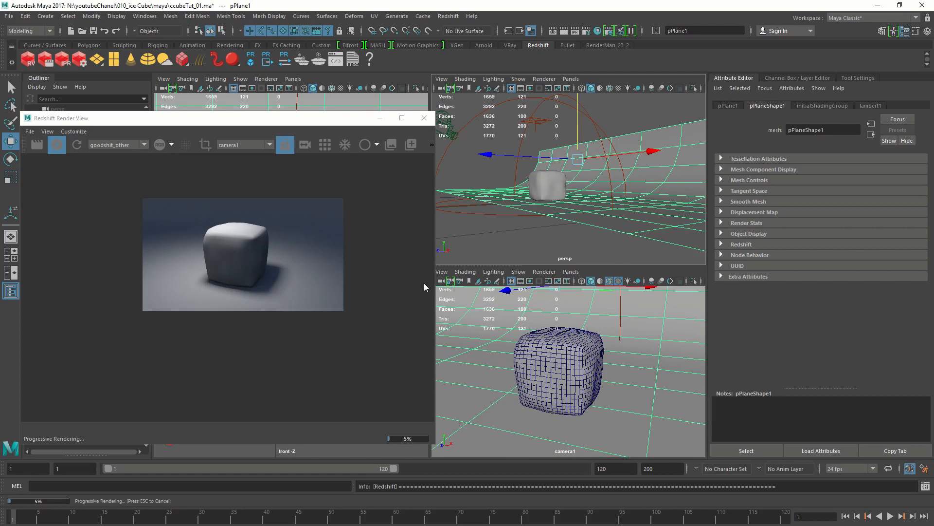
left_click(469, 175)
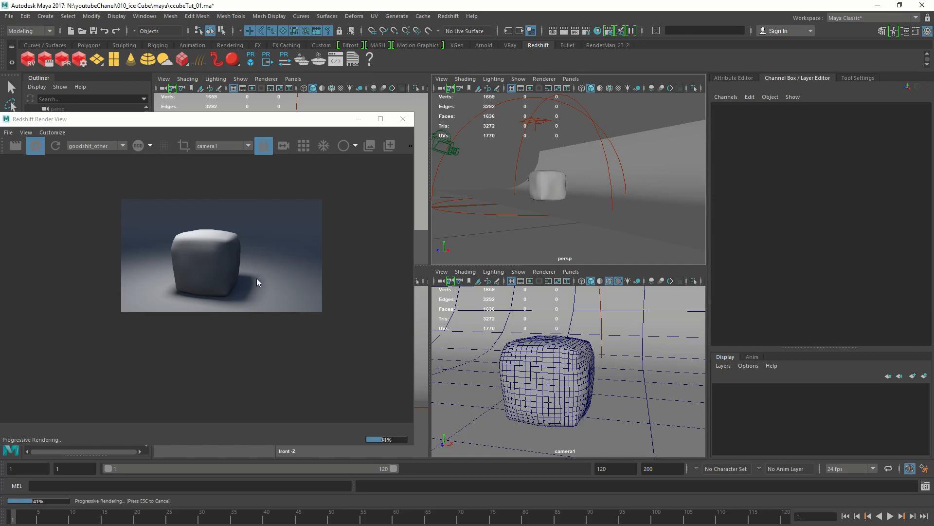
- Assign a new RedshiftMaterial to the cube and apply its Water preset
left_click(546, 192)
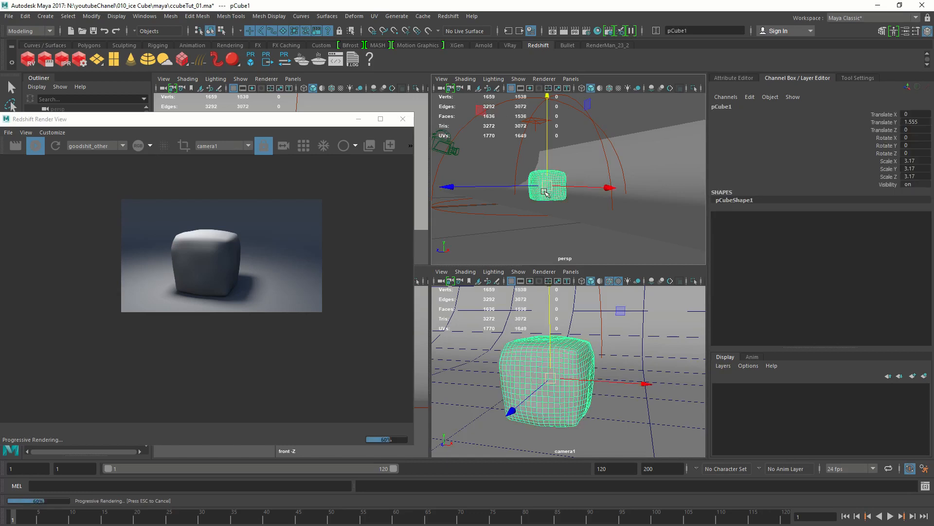
right_click_drag(500, 152, 519, 398)
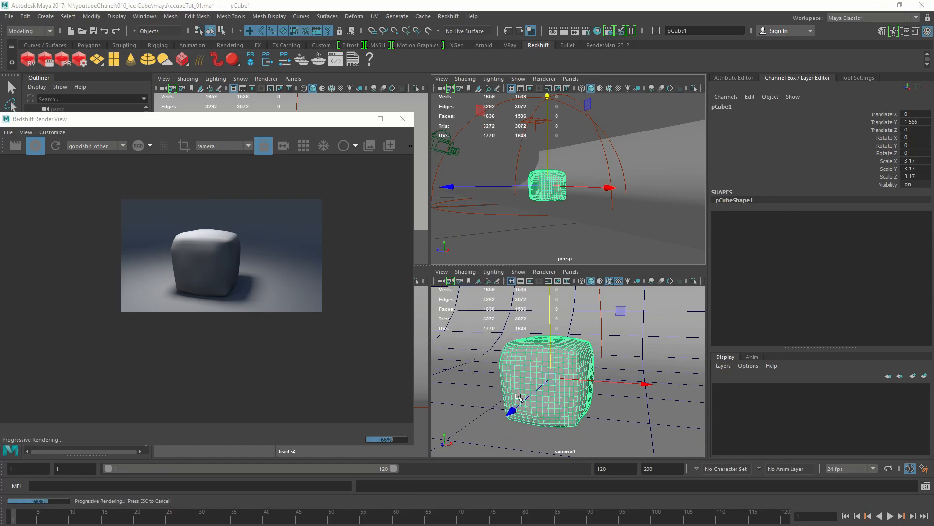
left_click(600, 196)
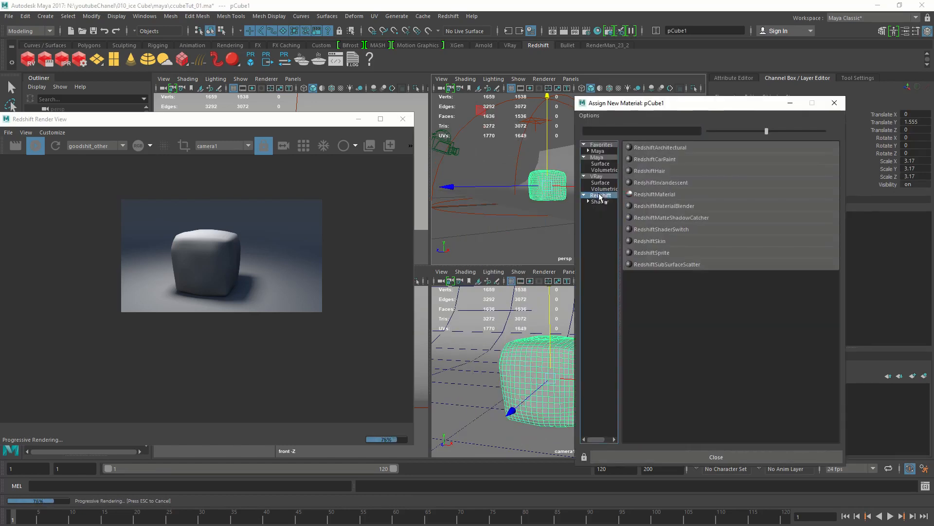
left_click(670, 201)
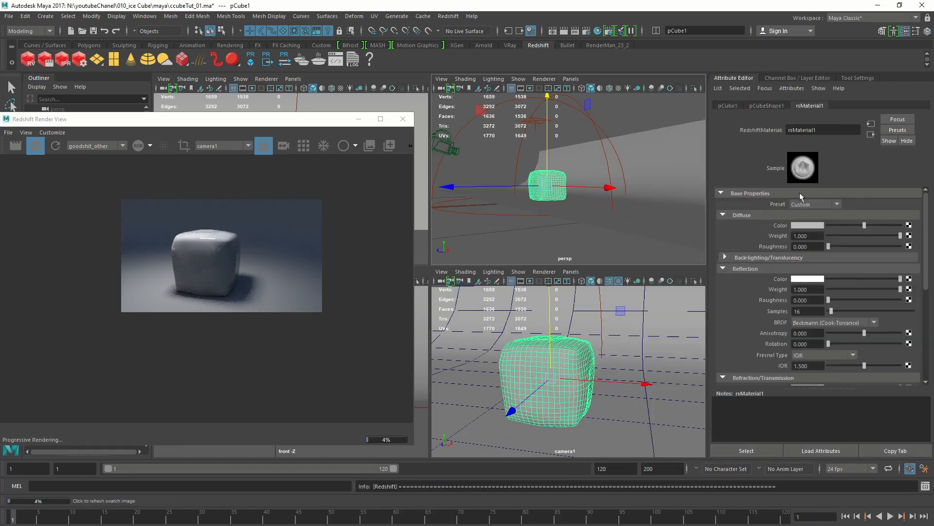
left_click(838, 204)
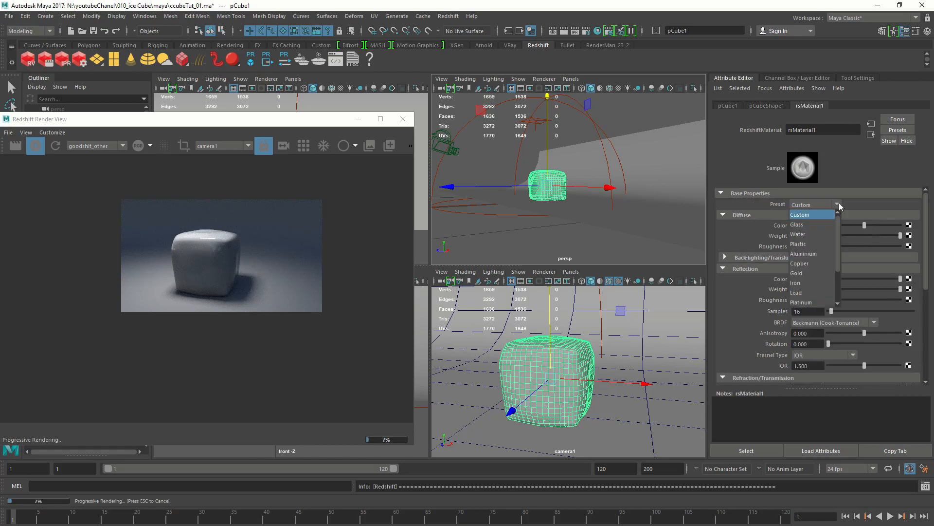
left_click(804, 235)
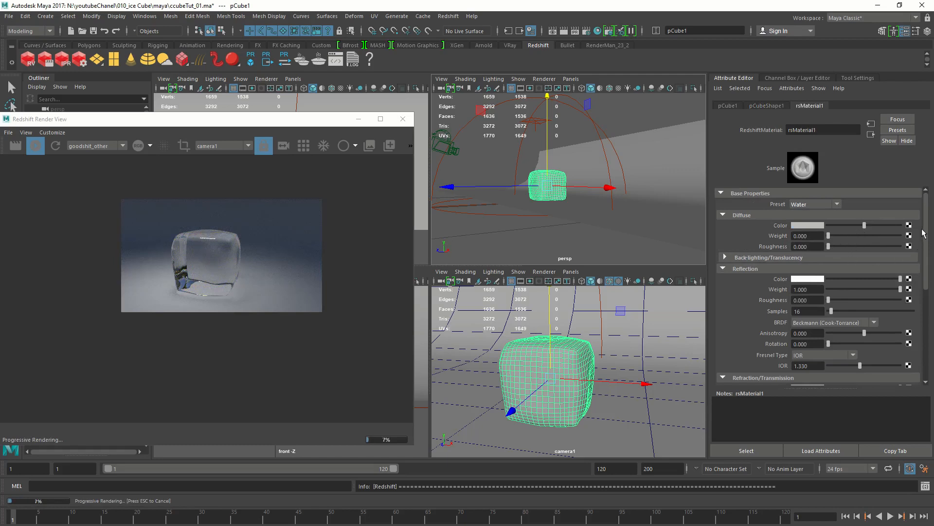
- Set the material's reflection Roughness to about 0.205 and its reflection IOR to 1.5
scroll(924, 236, "down", 2)
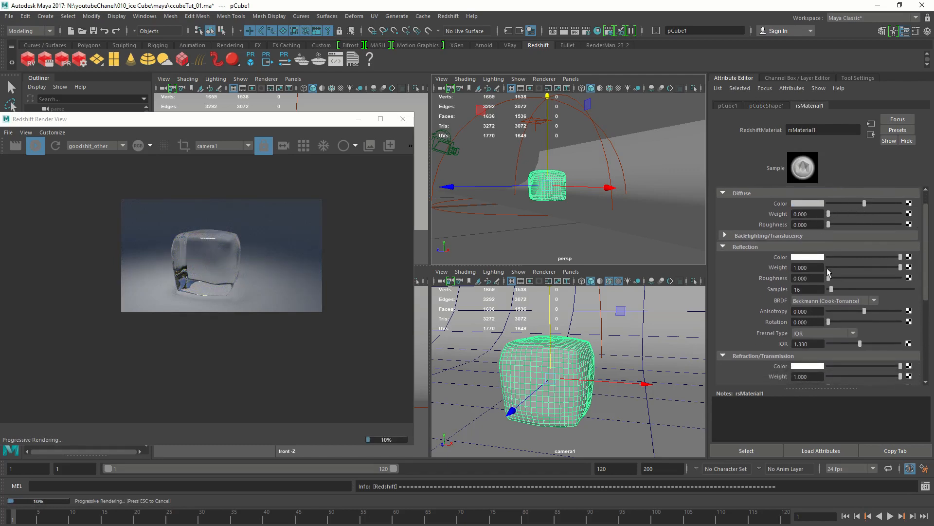
left_click_drag(932, 303, 932, 283)
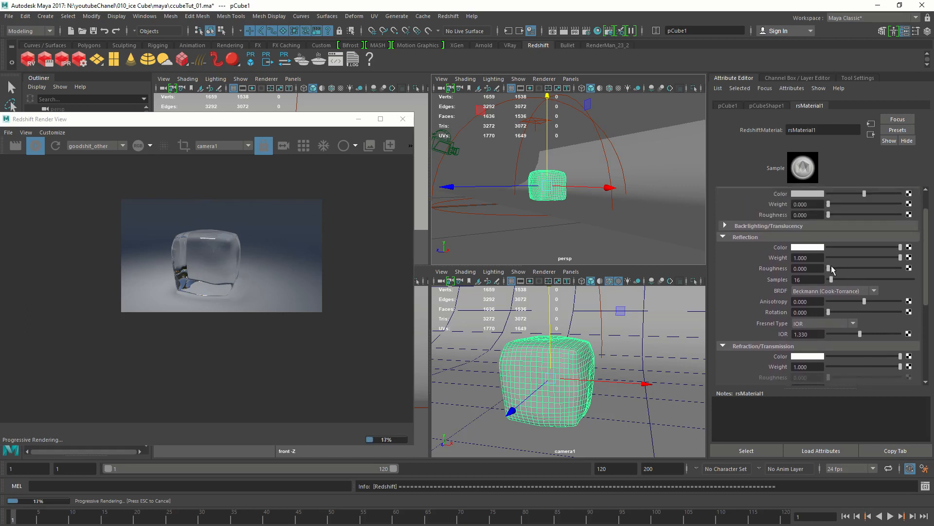
left_click_drag(829, 268, 843, 268)
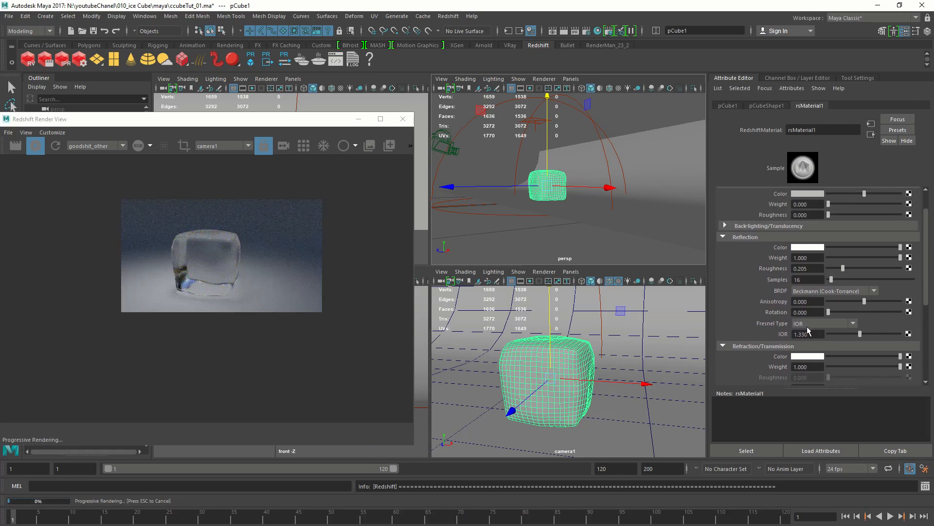
left_click(794, 334)
left_click_drag(810, 334, 720, 334)
type("1.5")
key("Return")
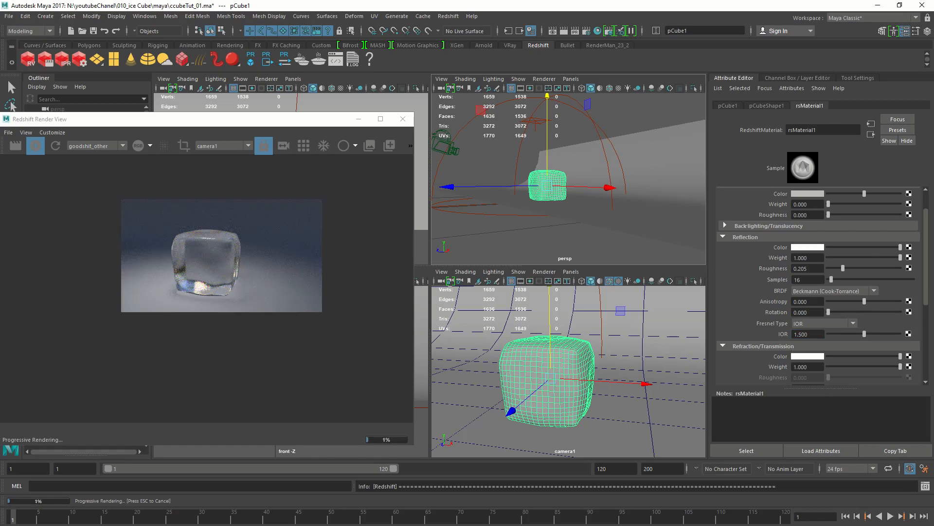
- Set the refraction Dispersion to 10 and unlink the refraction settings from reflection
scroll(875, 317, "down", 5)
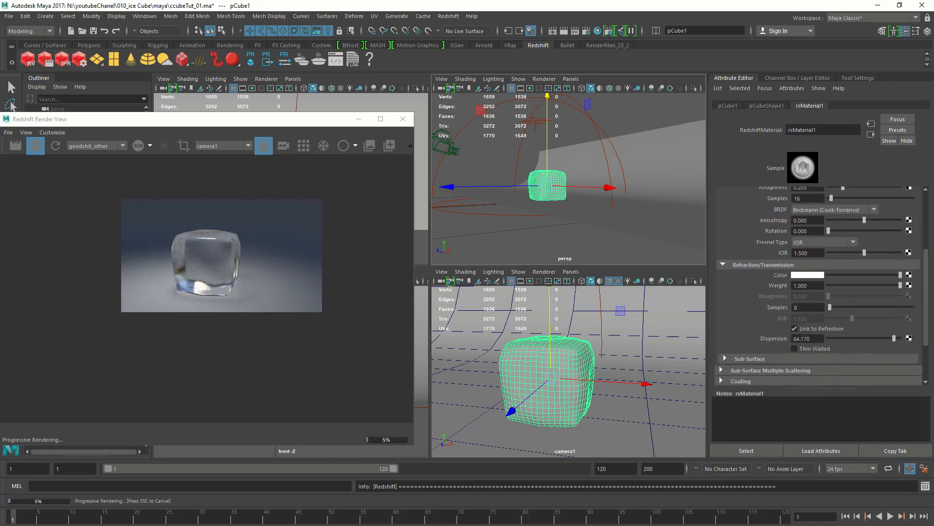
double_click(806, 315)
type("10")
key("Return")
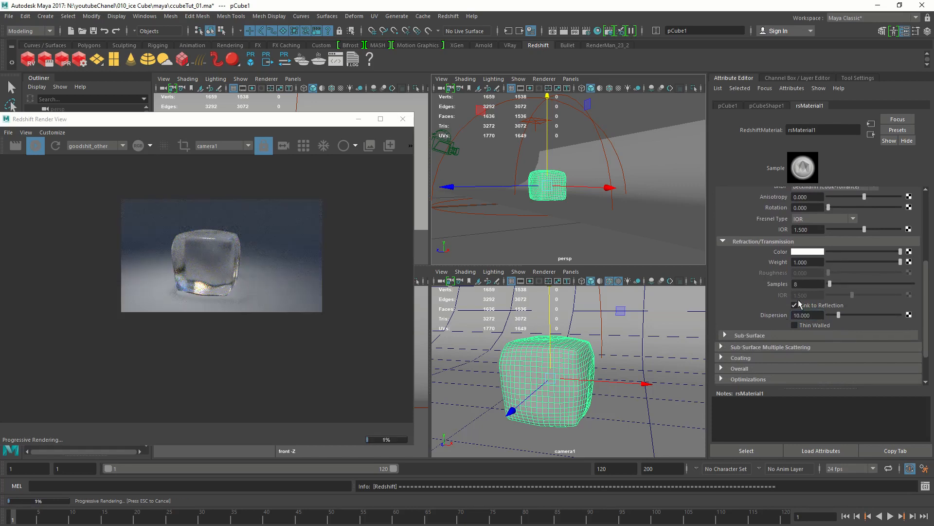
left_click(795, 305)
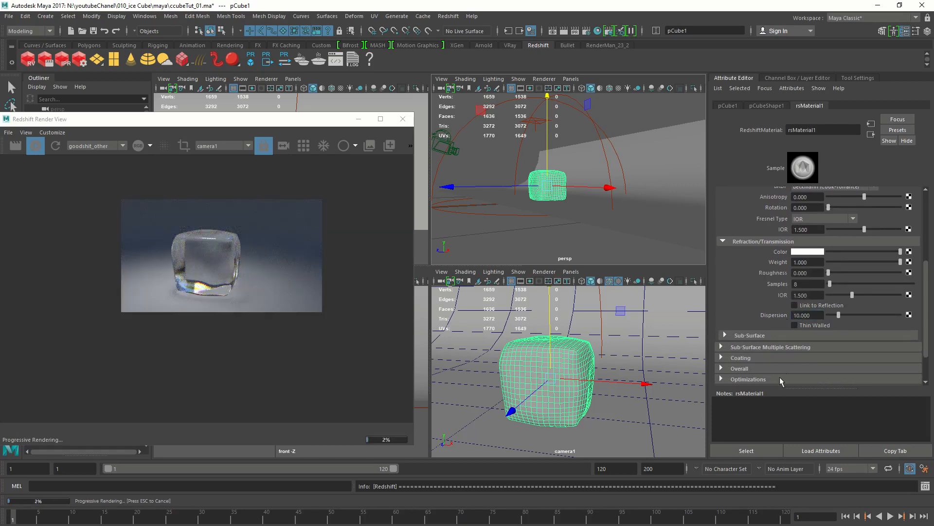
- Set the refraction Roughness to 0.2 and the refraction Samples to 64
double_click(814, 272)
key("BackSpace")
type("0.2")
key("Return")
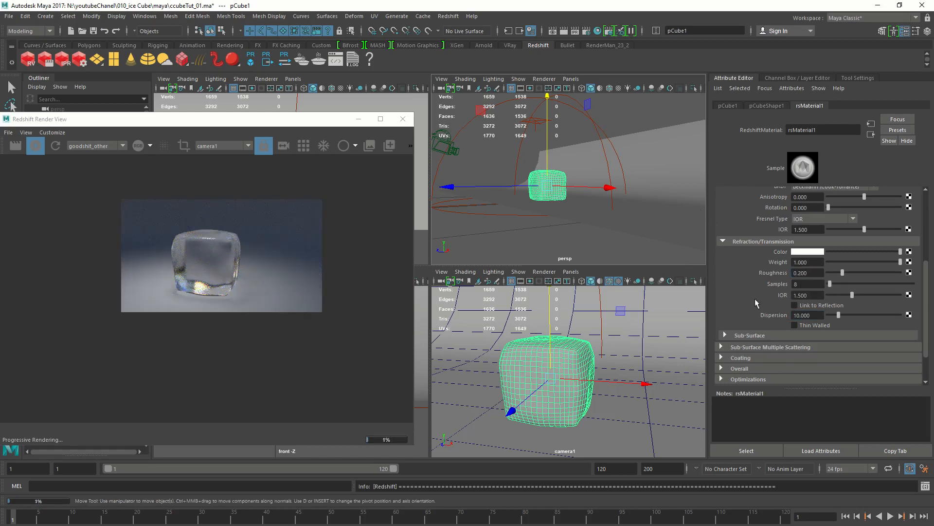
double_click(804, 282)
type("64")
key("Return")
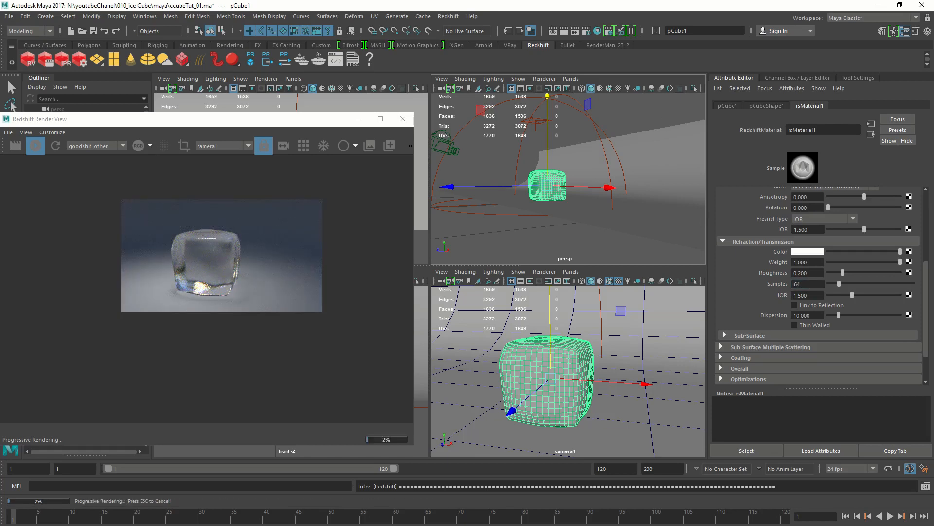
- Set the material's reflection Samples to 64
left_click_drag(925, 302, 925, 262)
left_click_drag(823, 254, 650, 279)
type("64")
key("Return")
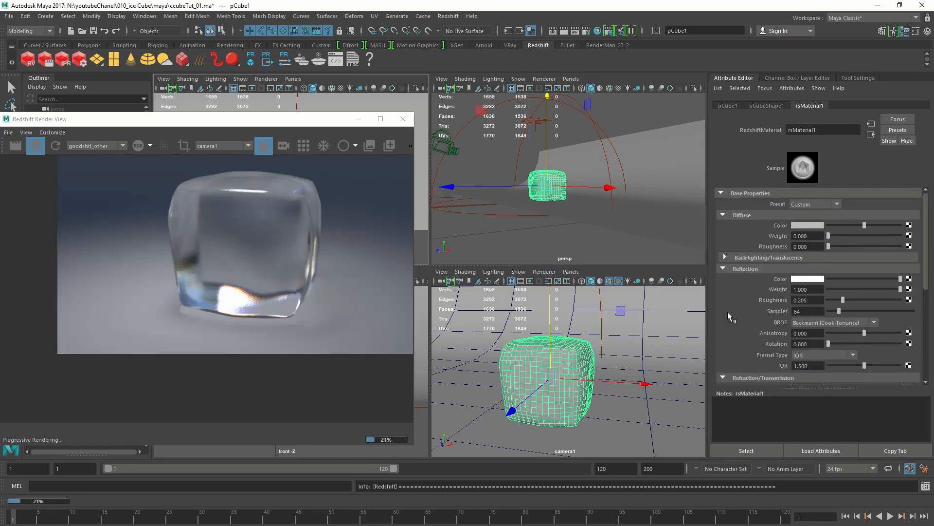
- Expand the material's Overall settings and connect a File texture to its reflection Roughness, returning to the material's attributes
scroll(906, 301, "down", 6)
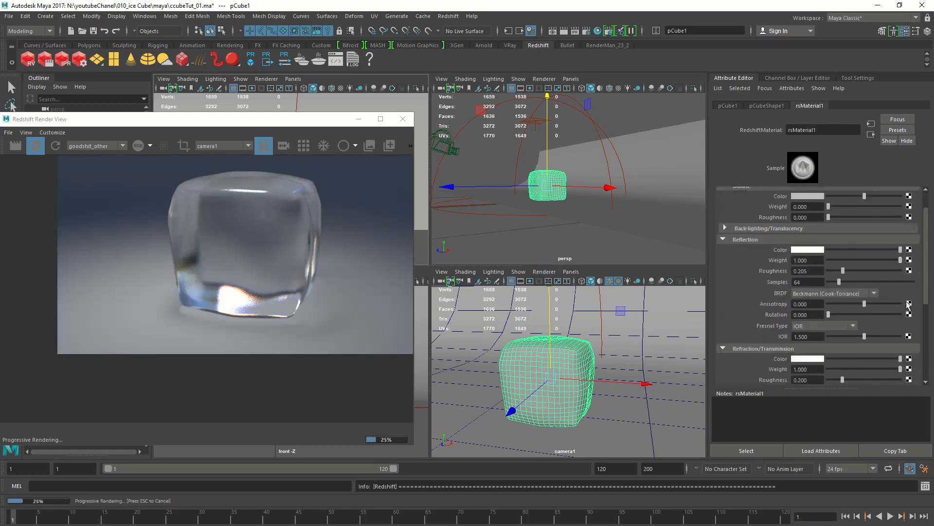
left_click(748, 325)
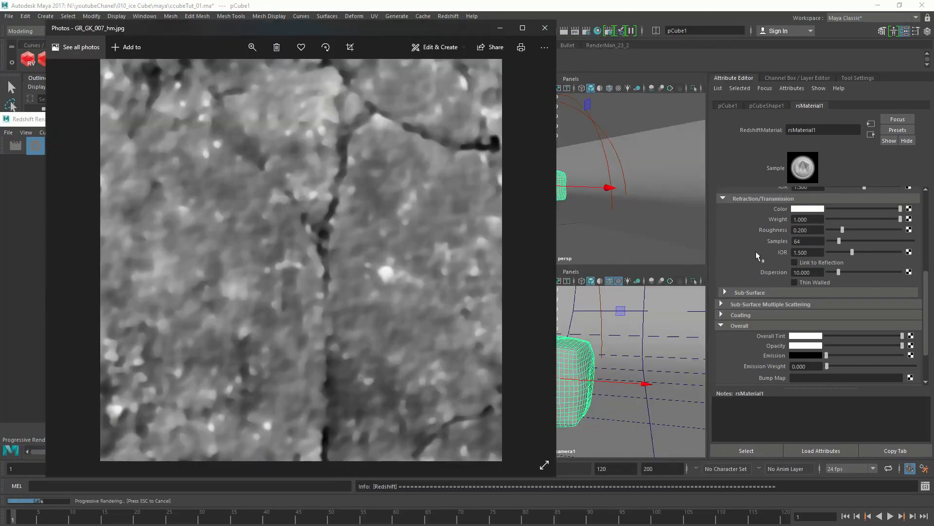
scroll(779, 229, "up", 5)
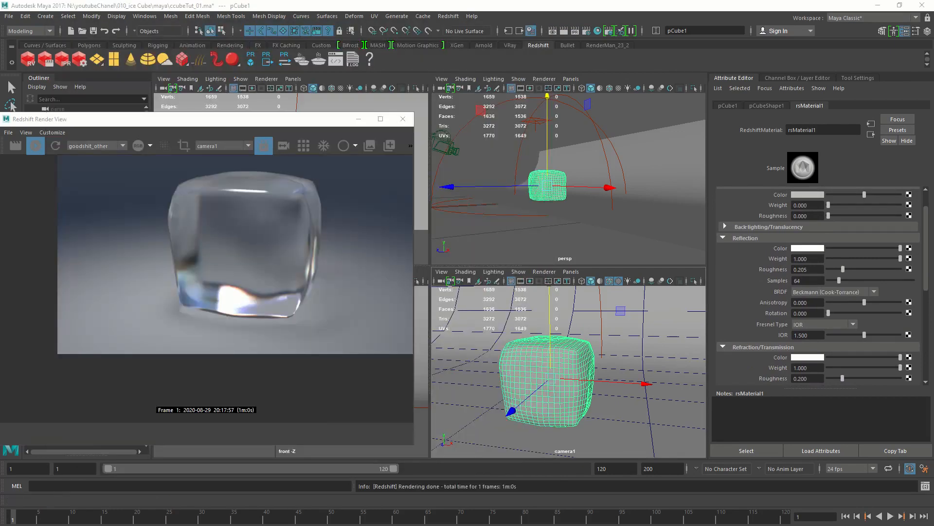
left_click(909, 269)
left_click(538, 372)
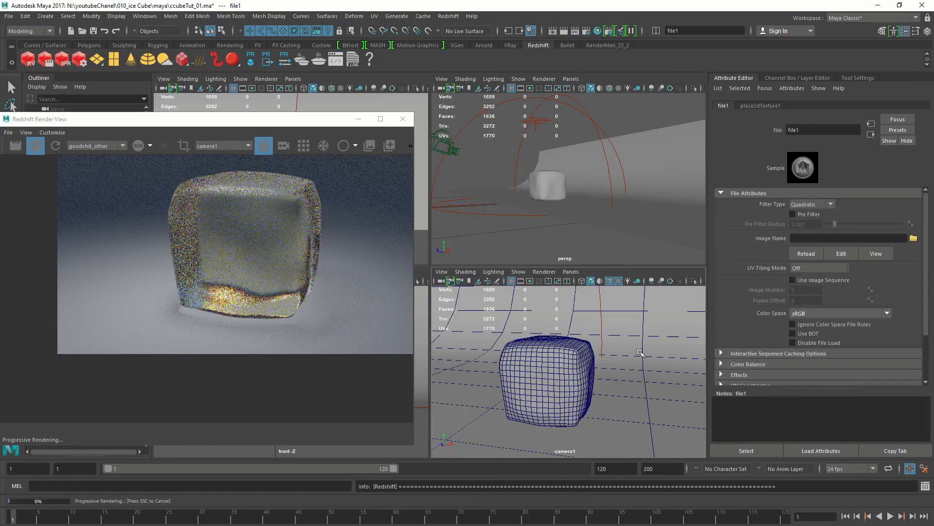
left_click(869, 136)
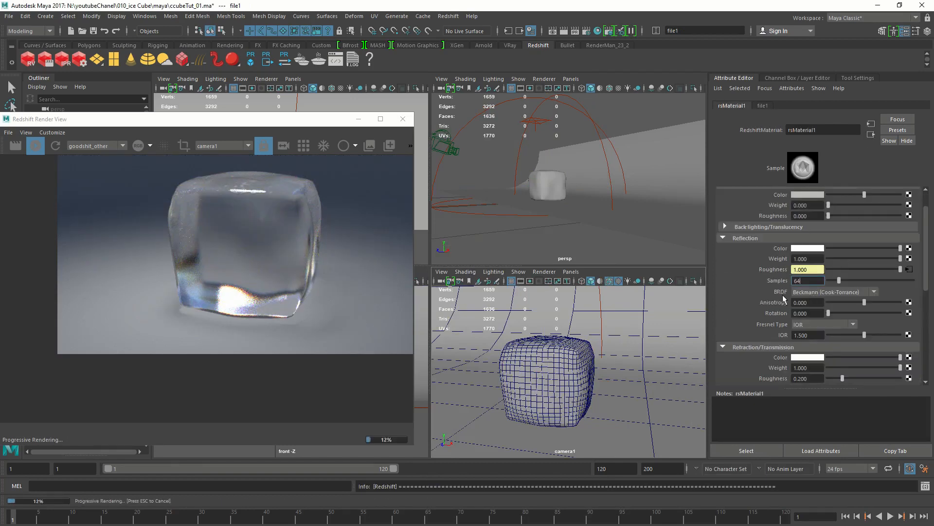
- Connect a Redshift bump map with a File texture to the material's Bump Map and load grunge 1.jpg as its image
scroll(821, 287, "down", 5)
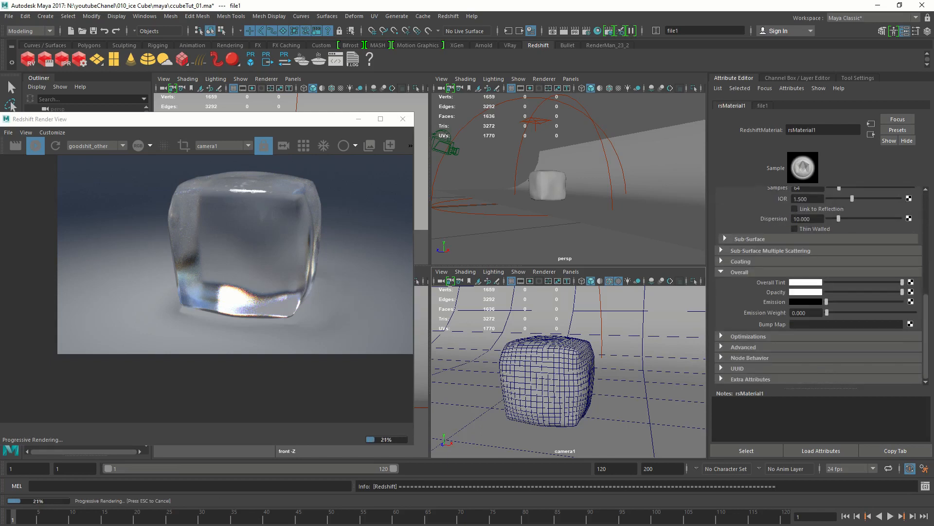
left_click(910, 324)
left_click(491, 228)
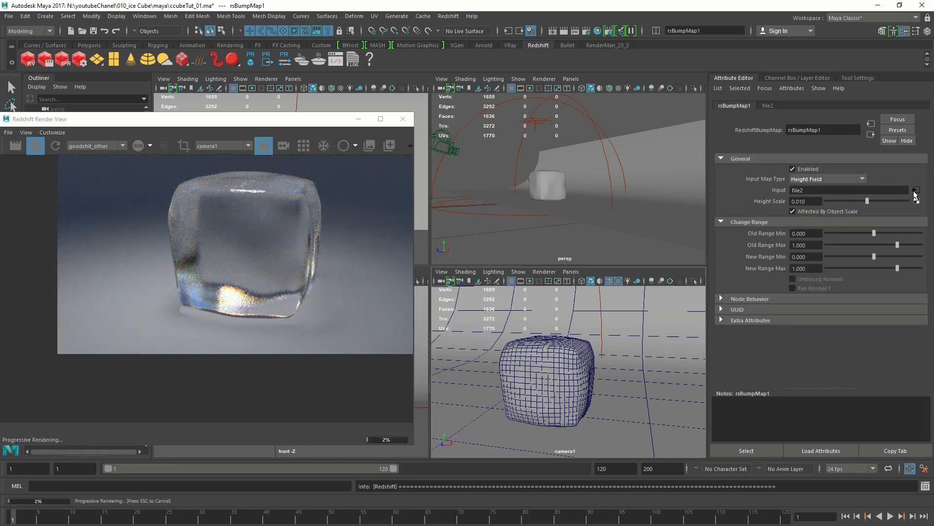
left_click(917, 190)
left_click(912, 240)
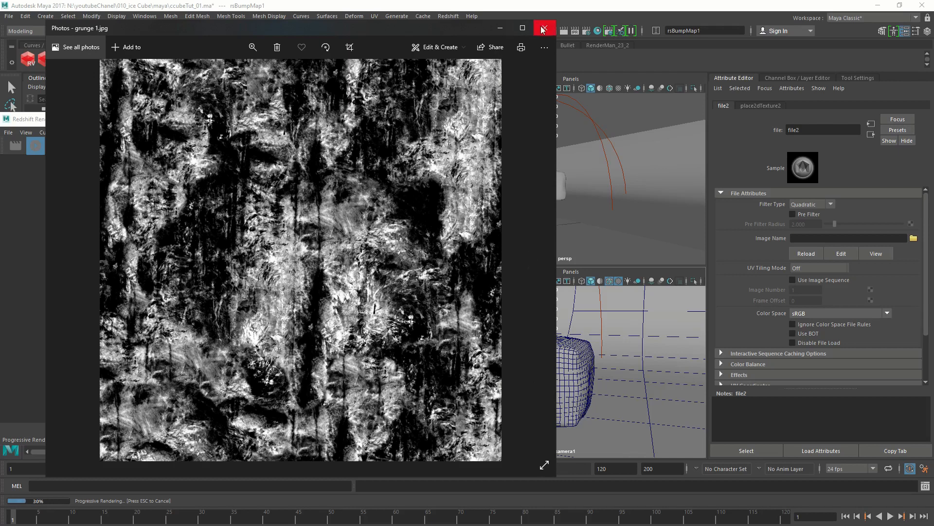
left_click(544, 32)
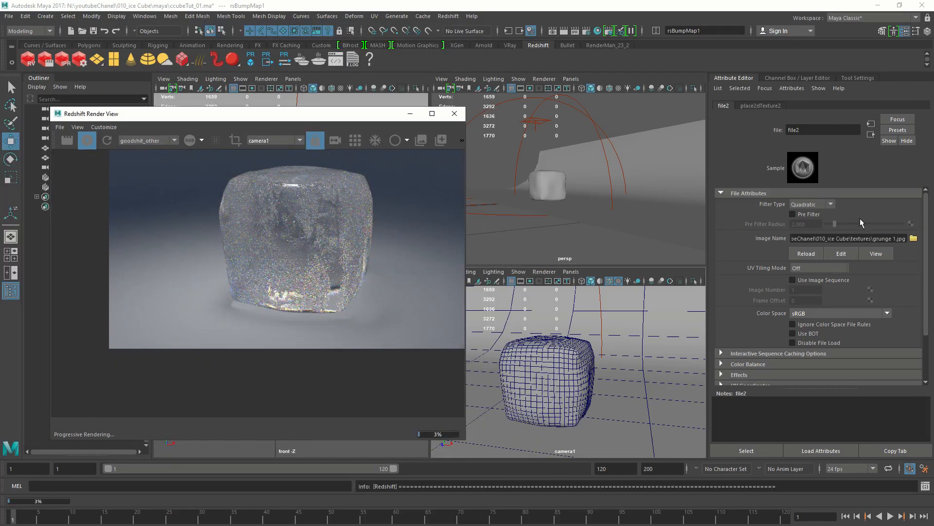
- Set the bump map's Height Scale to 0.05 and inspect the cube's surface up close in the render
left_click(871, 134)
left_click(806, 201)
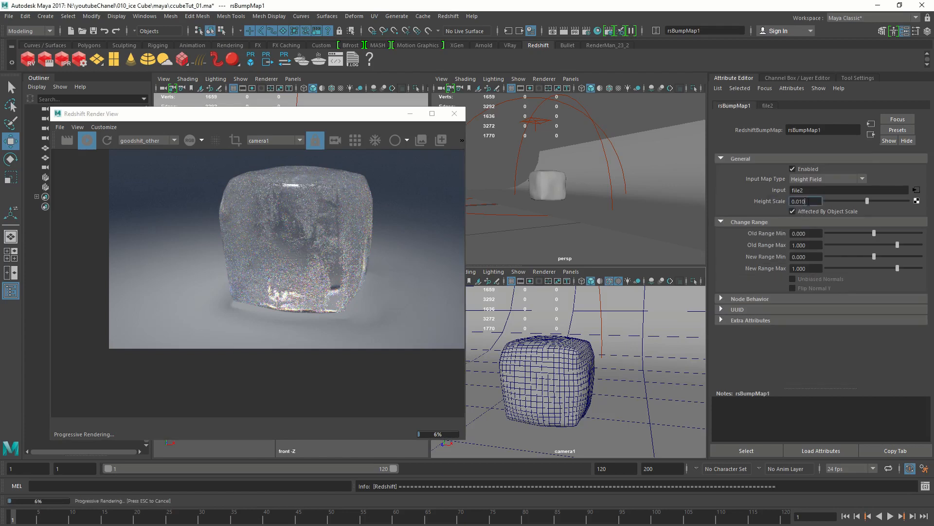
key("BackSpace")
key("BackSpace")
key("BackSpace")
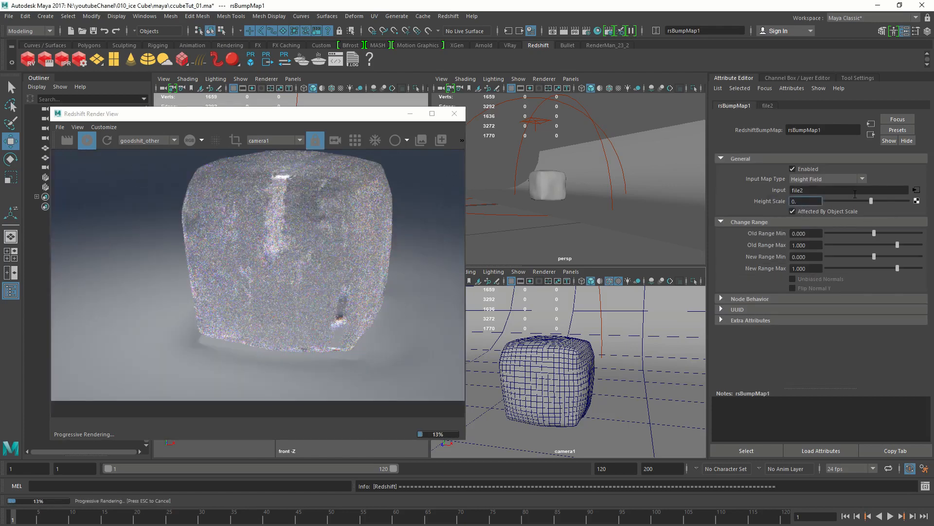
key("Return")
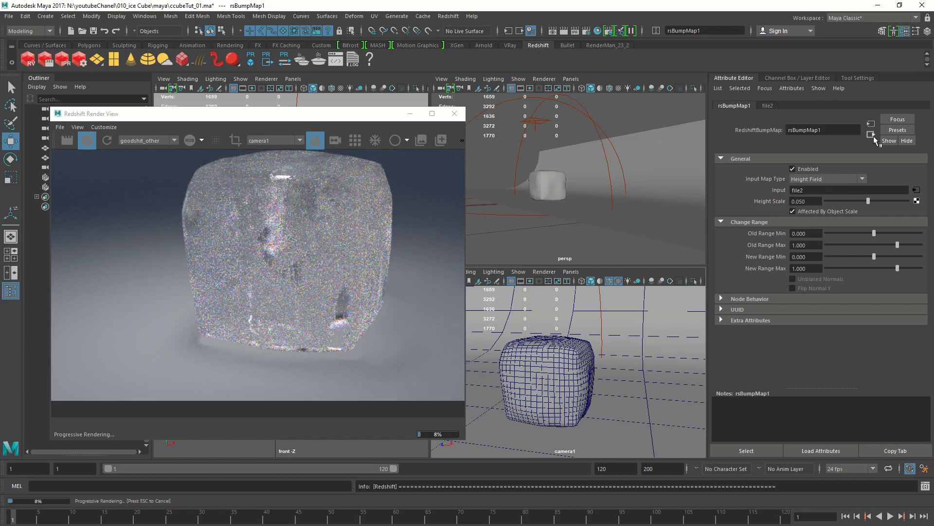
scroll(292, 252, "down", 2)
scroll(292, 252, "up", 3)
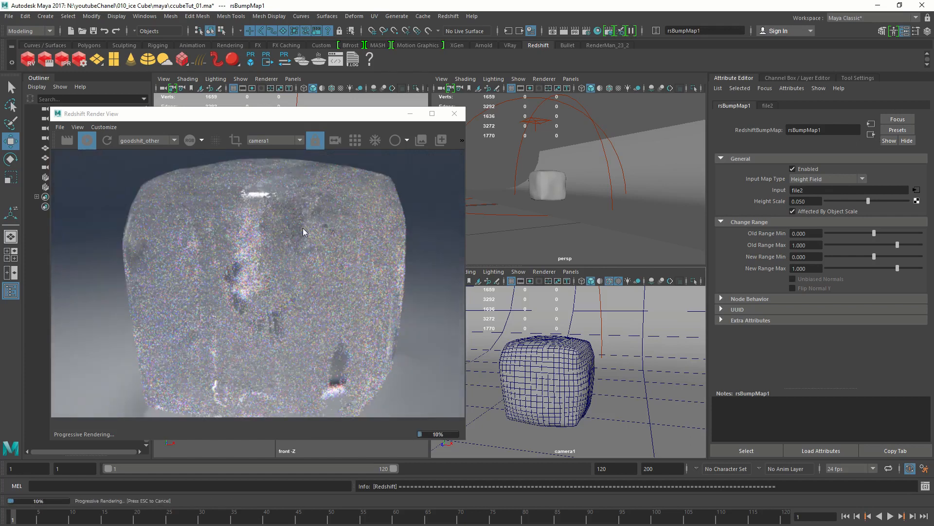
- Set the bump map's Height Scale to 0.02, check the ice cube in the render and close the render view
left_click(871, 134)
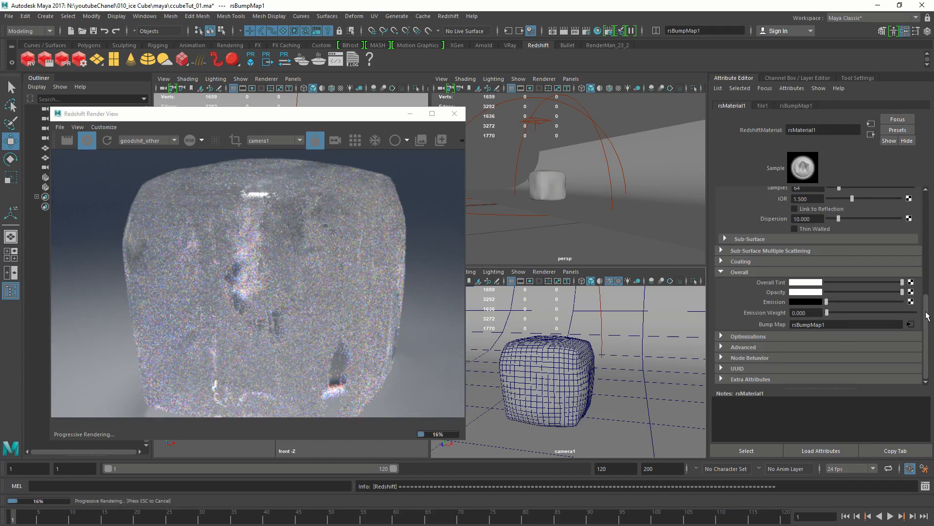
scroll(927, 316, "up", 3)
left_click_drag(306, 121, 336, 61)
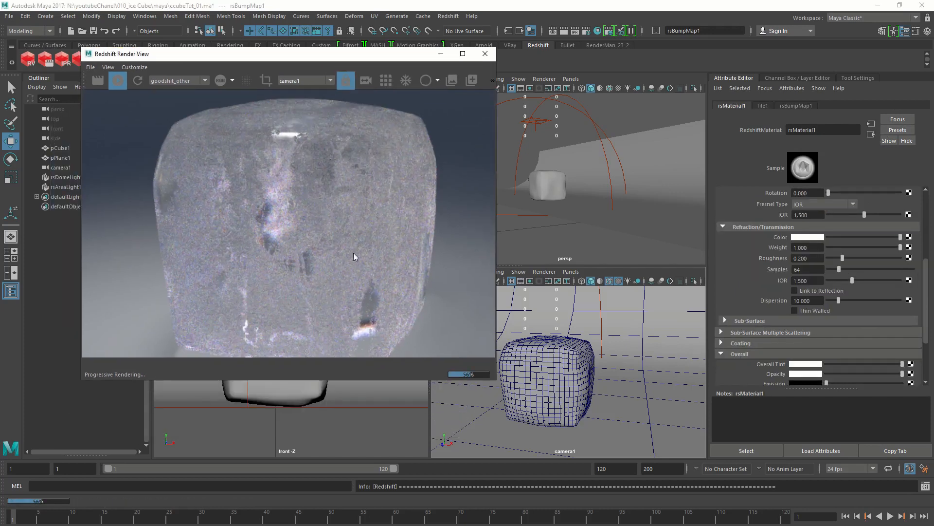
middle_click_drag(353, 252, 332, 244)
scroll(328, 241, "down", 1)
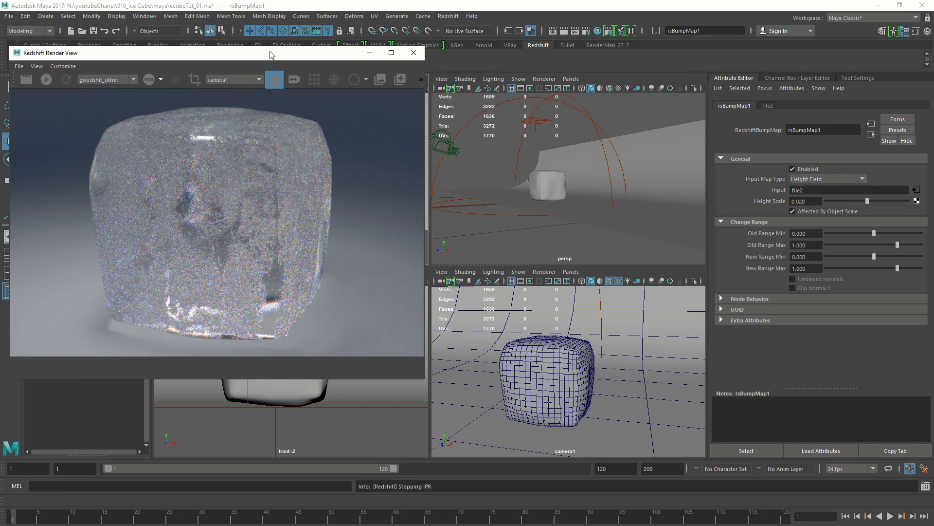
left_click(414, 53)
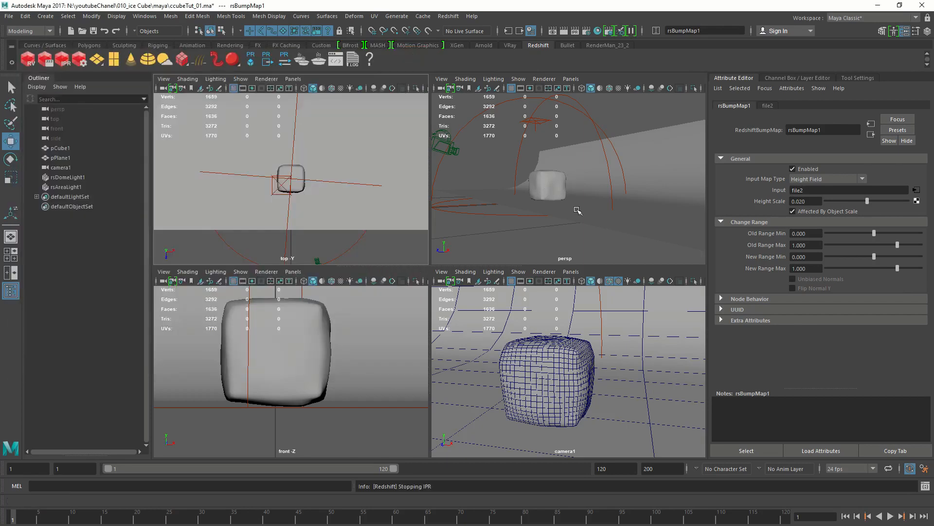
- Rename the cube as iceCube and the curved backdrop plane as ground
left_click_drag(515, 162, 572, 190, "alt")
right_click_drag(572, 190, 526, 193, "alt")
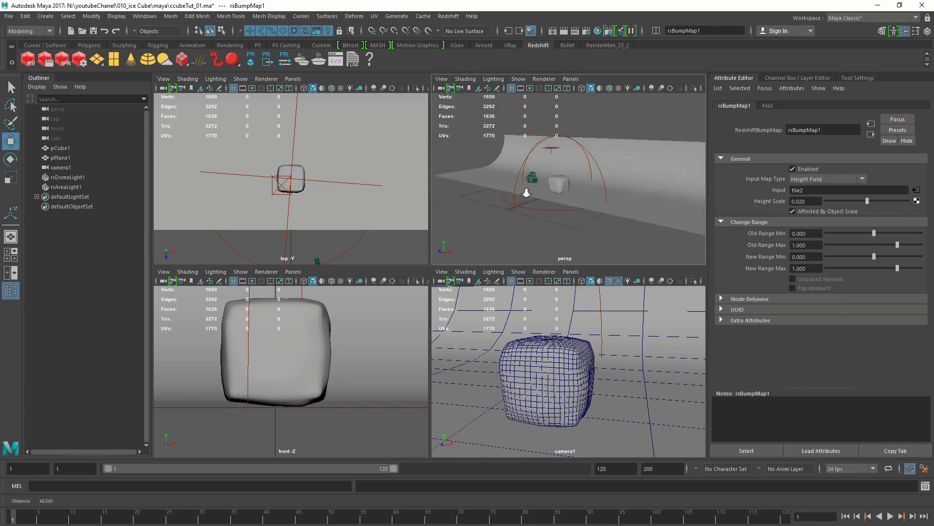
middle_click_drag(526, 193, 552, 202, "alt")
left_click_drag(551, 183, 558, 195, "alt")
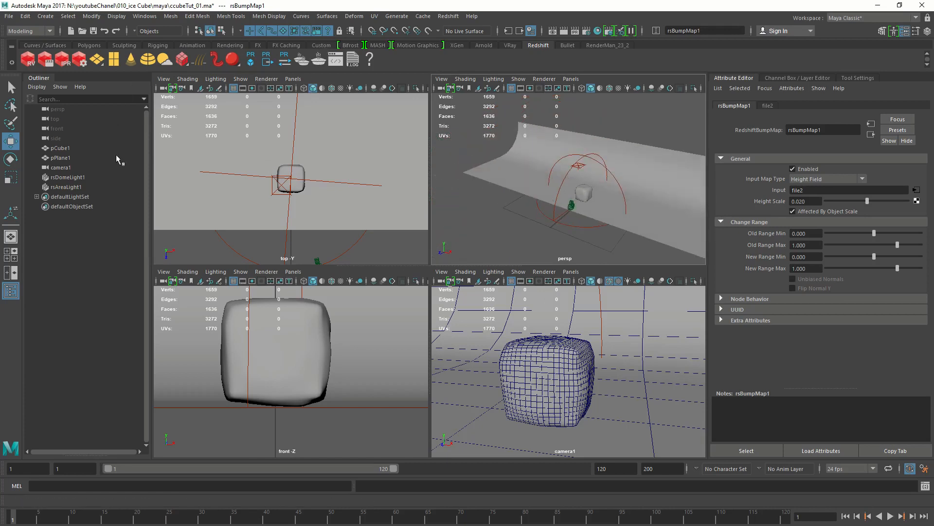
double_click(60, 148)
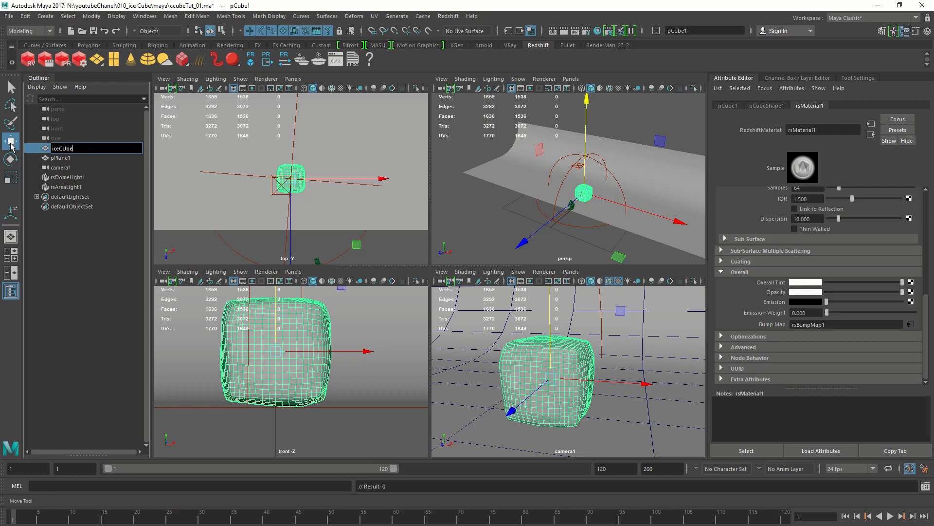
double_click(62, 158)
type("ground")
key("Return")
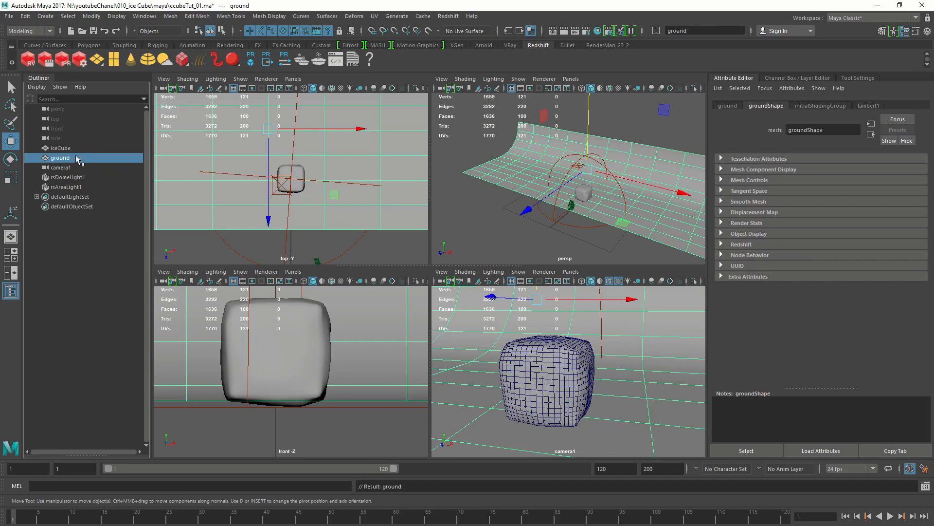
- Group the dome light and the area light, naming the group light
left_click(72, 178)
left_click(74, 186, "ctrl")
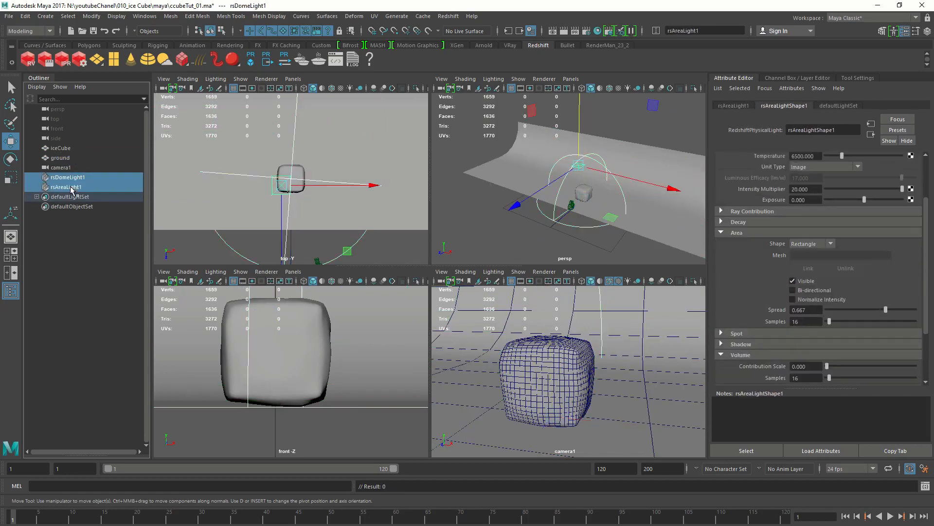
key("ctrl+g")
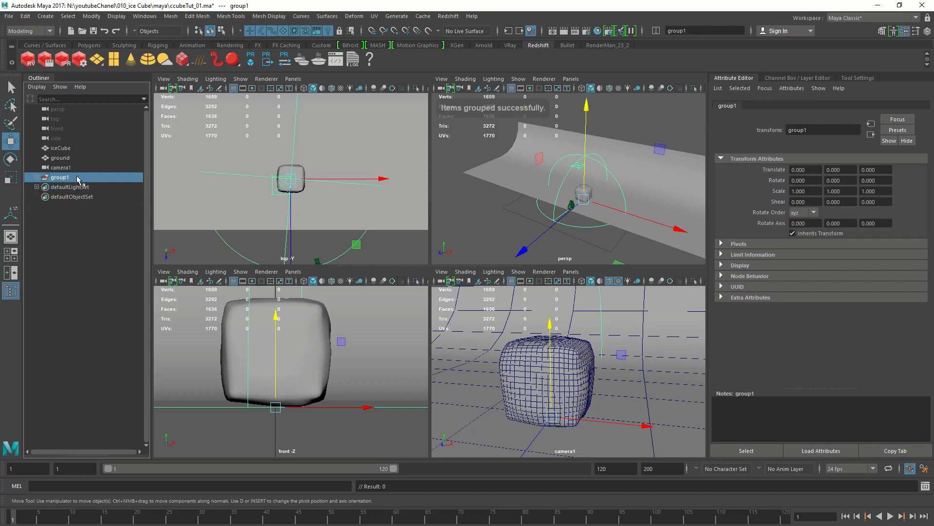
double_click(71, 178)
type("light")
key("Return")
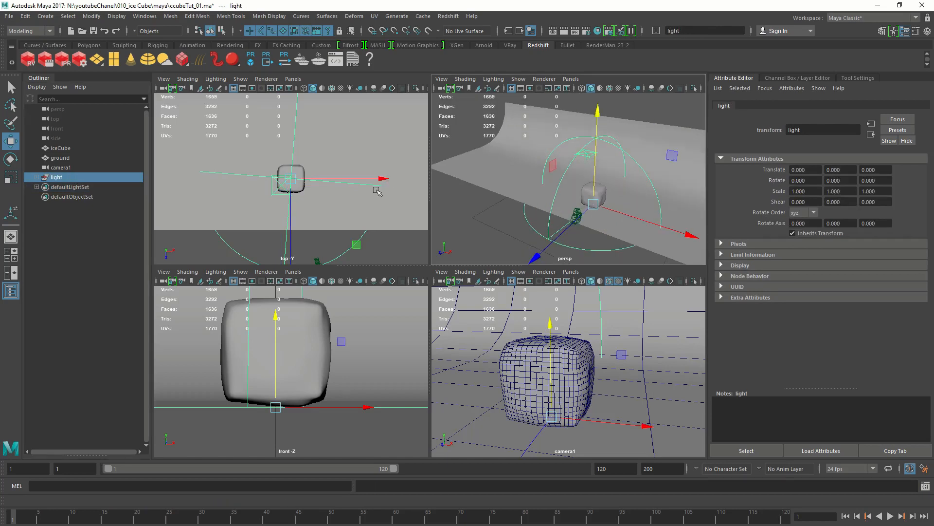
- Create a polygon sphere at the origin and hide the ice cube so the sphere can be worked on
left_click(54, 16)
mouse_move(73, 57)
left_click(199, 60)
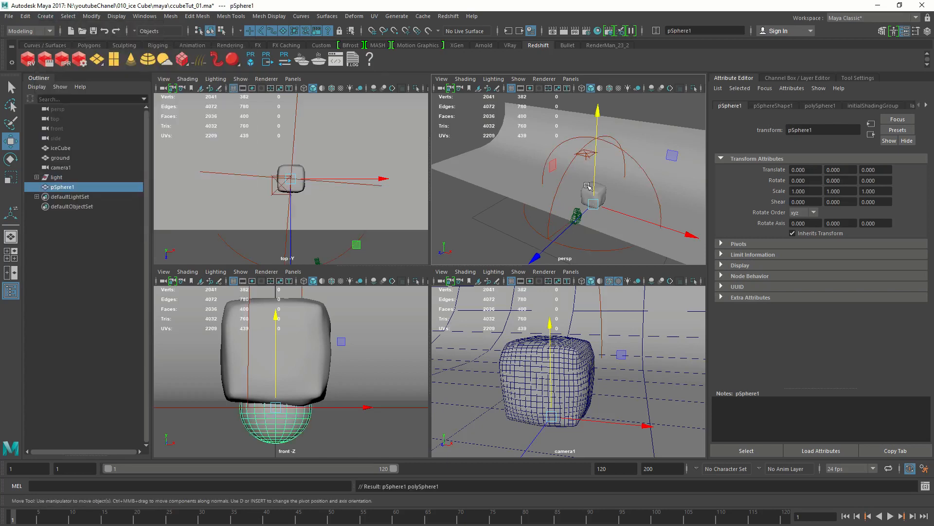
left_click(65, 148)
key("ctrl+h")
left_click(65, 186)
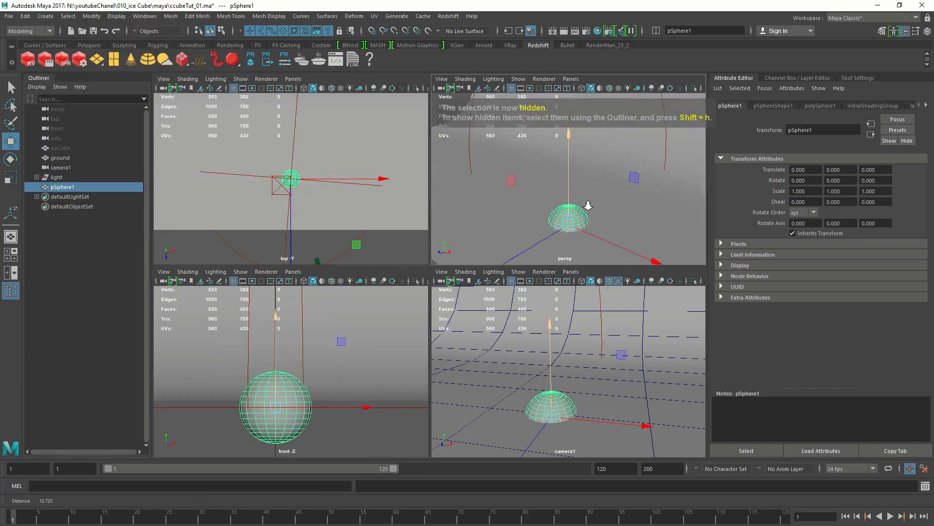
- Scale the sphere uniformly to about 0.544 and rename it bubble_Geo
left_click_drag(588, 204, 529, 170, "alt")
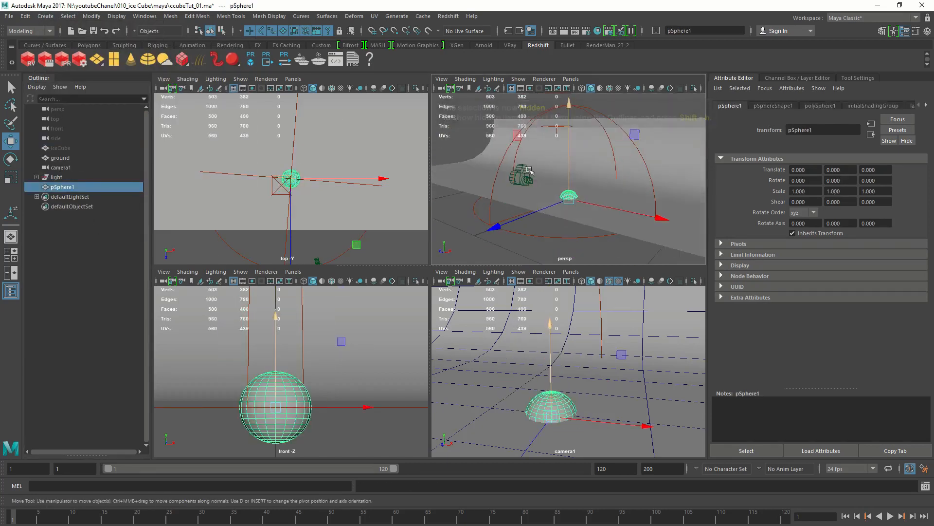
right_click_drag(529, 145, 556, 188, "alt")
left_click_drag(570, 189, 570, 168)
key("ctrl+z")
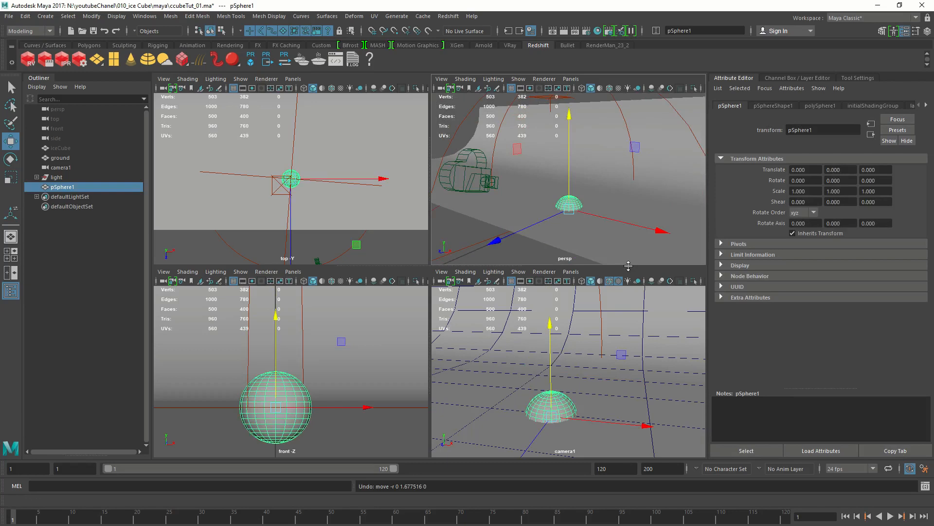
key("e")
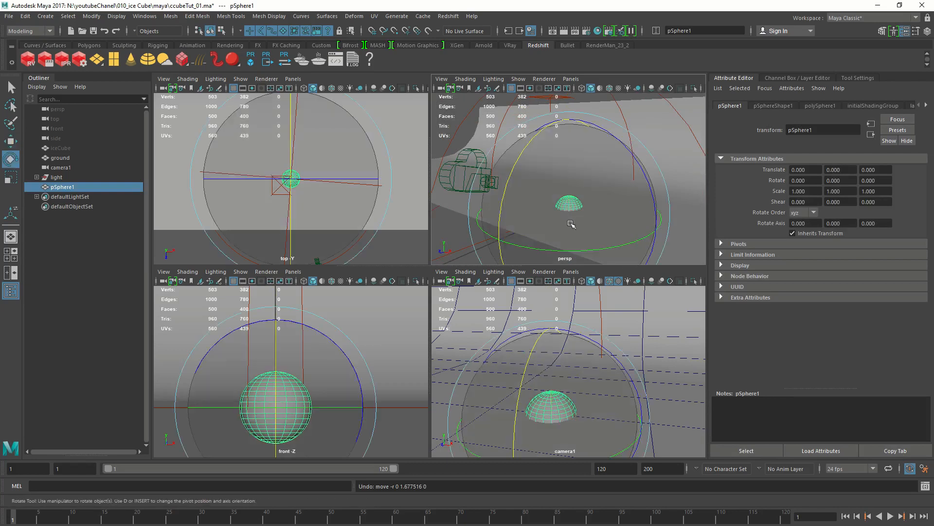
key("r")
left_click_drag(570, 211, 502, 207)
double_click(77, 187)
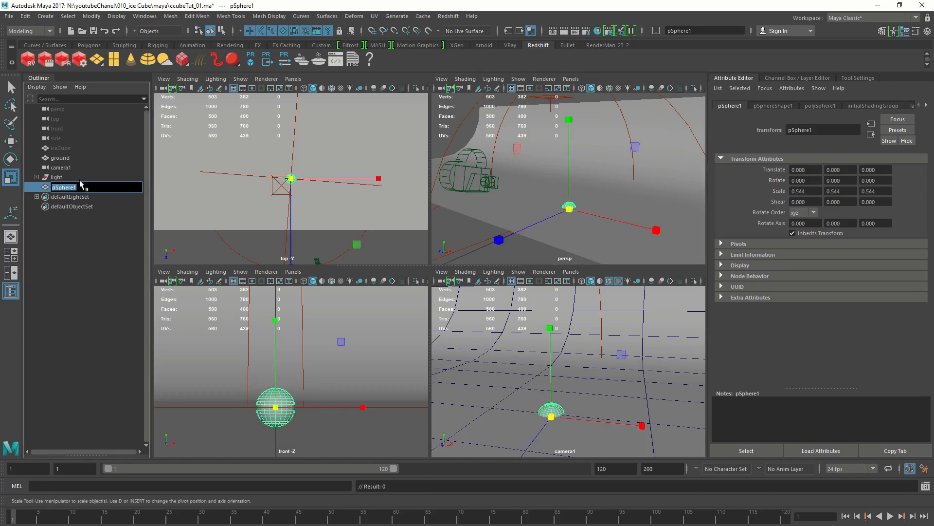
type("bubble_Geo")
key("Return")
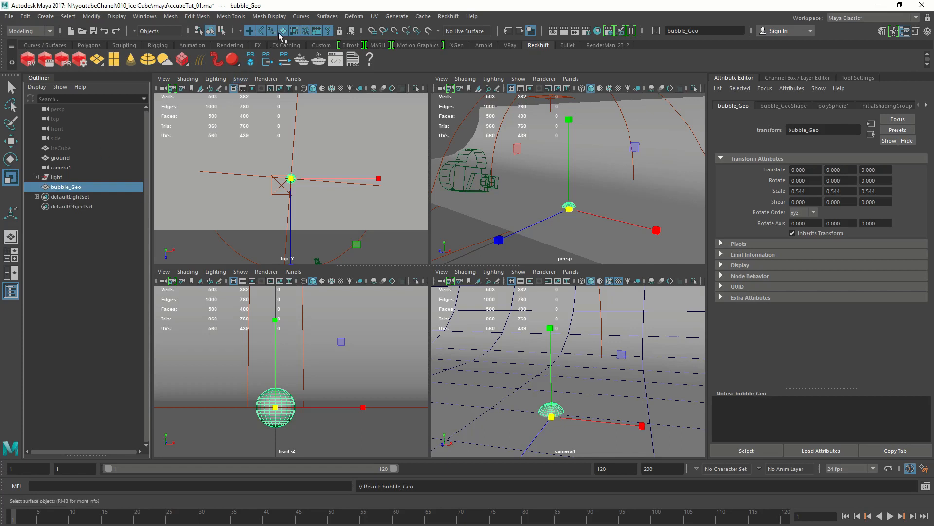
- Switch to the FX menu set and create a MASH network from bubble_Geo with Mesh geometry and linear distribution
left_click(26, 31)
left_click(11, 71)
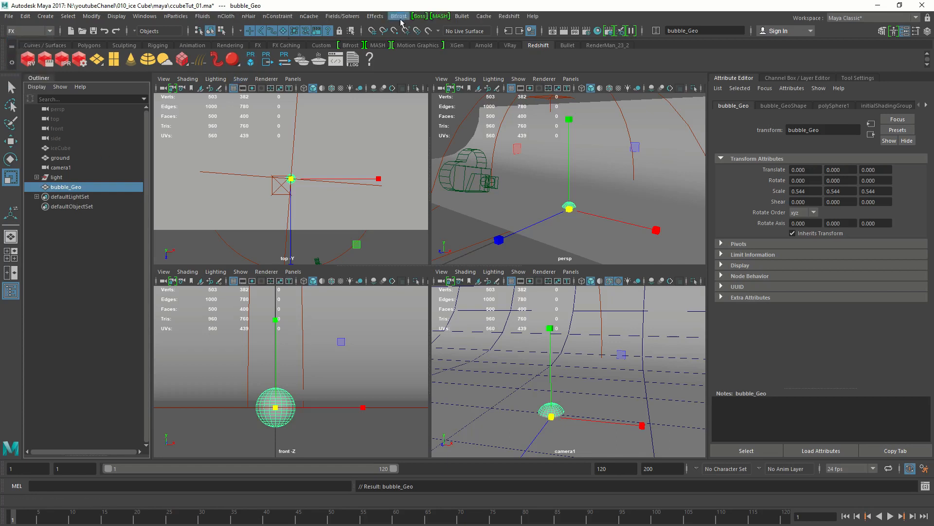
left_click(448, 16)
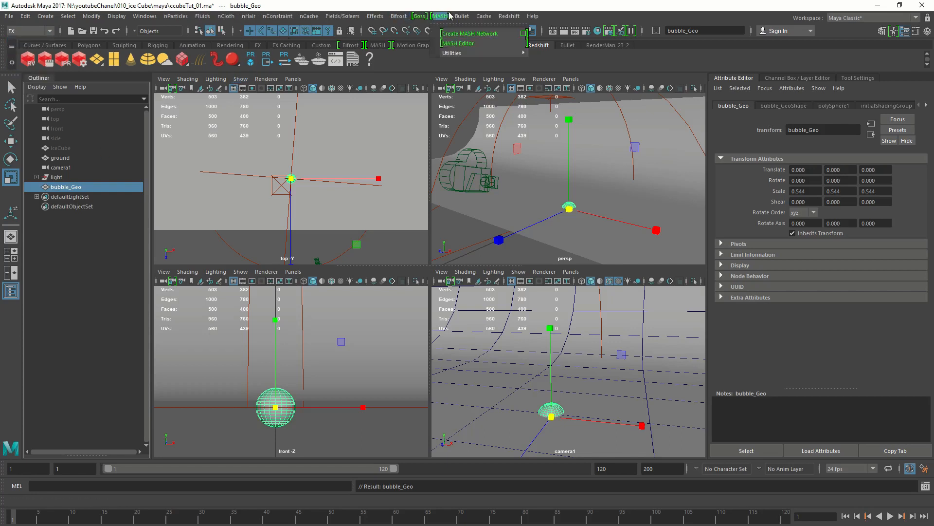
left_click(522, 35)
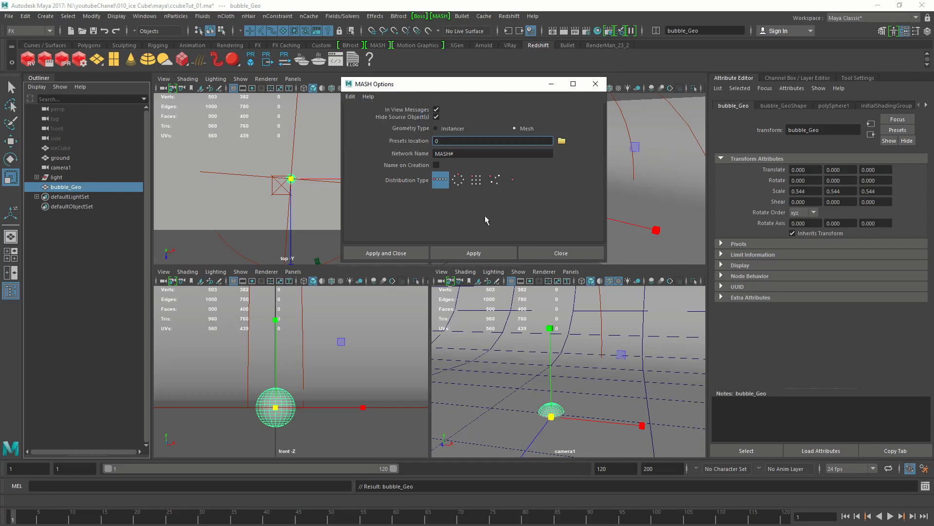
left_click(476, 252)
left_click(561, 253)
right_click_drag(567, 255, 603, 200, "alt")
middle_click_drag(603, 200, 580, 177, "alt")
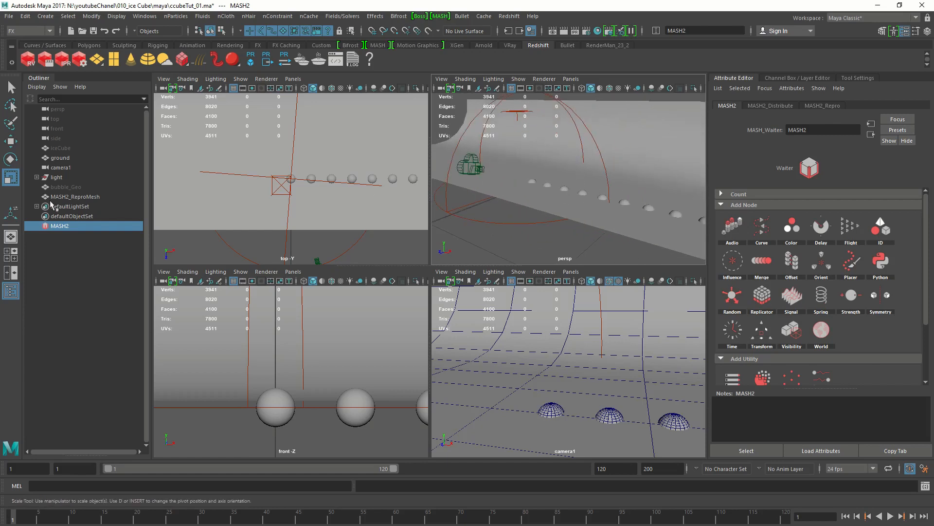
- Unhide the ice cube and duplicate it in place
left_click(63, 148)
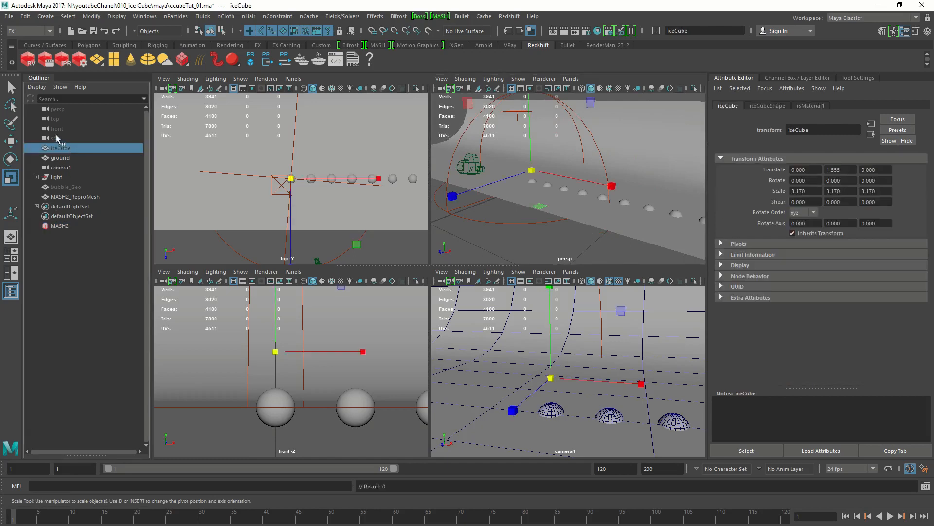
key("shift+h")
left_click_drag(521, 219, 543, 215, "alt")
scroll(543, 215, "up", 3)
left_click(59, 148)
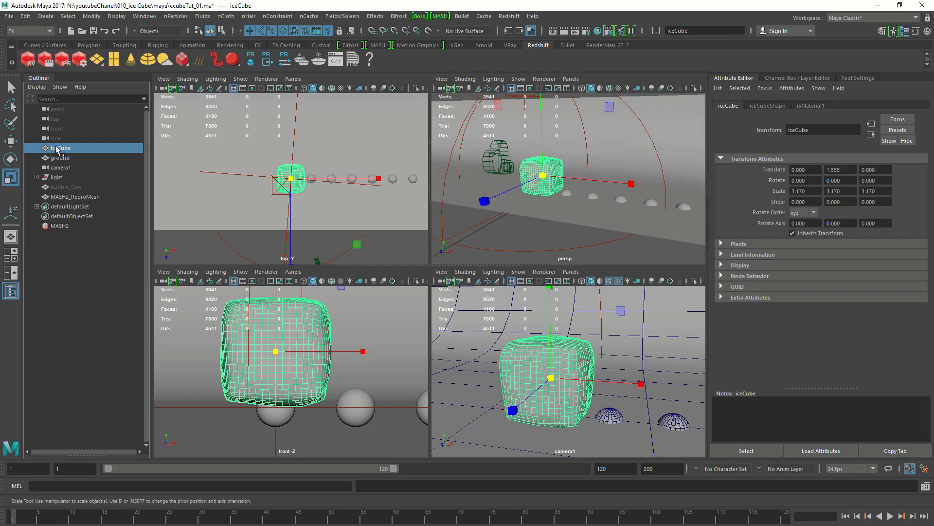
key("ctrl+d")
- Hide the original iceCube and rename its duplicate bubleCube
left_click(64, 149)
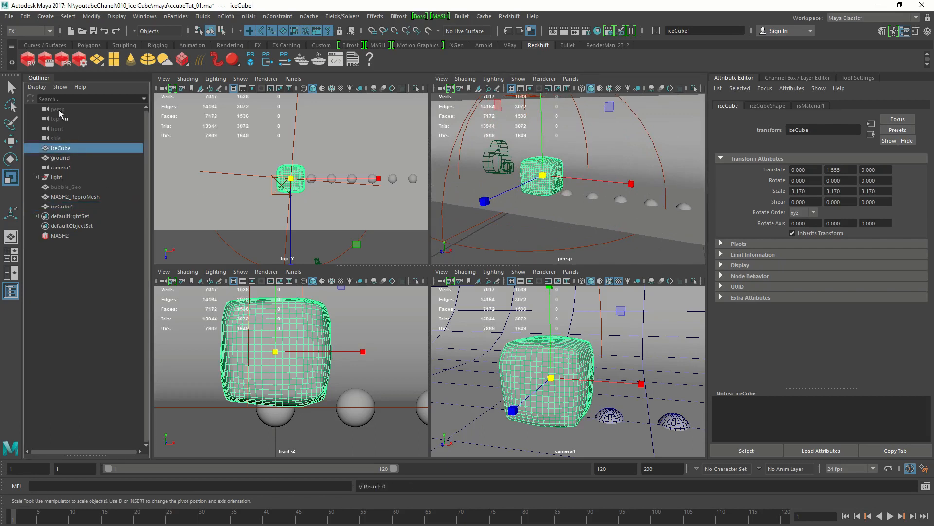
key("ctrl+h")
double_click(64, 206)
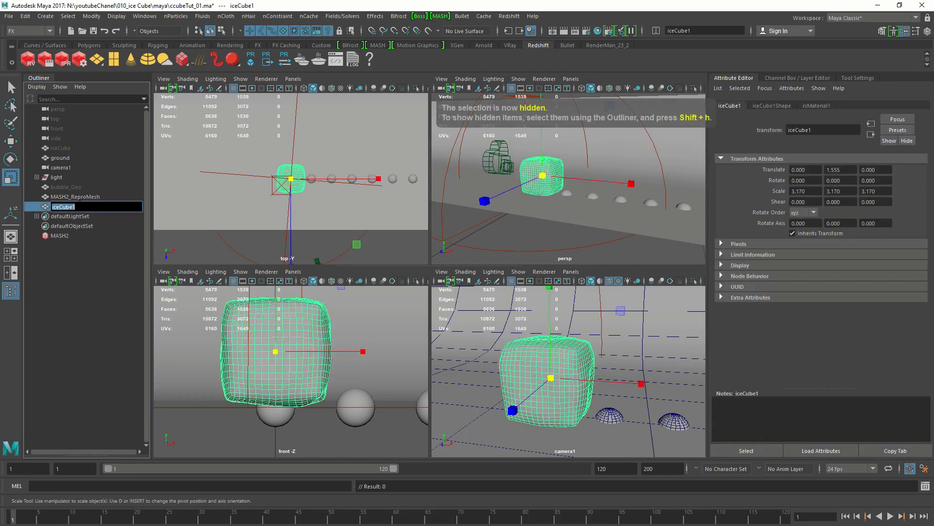
type("buble")
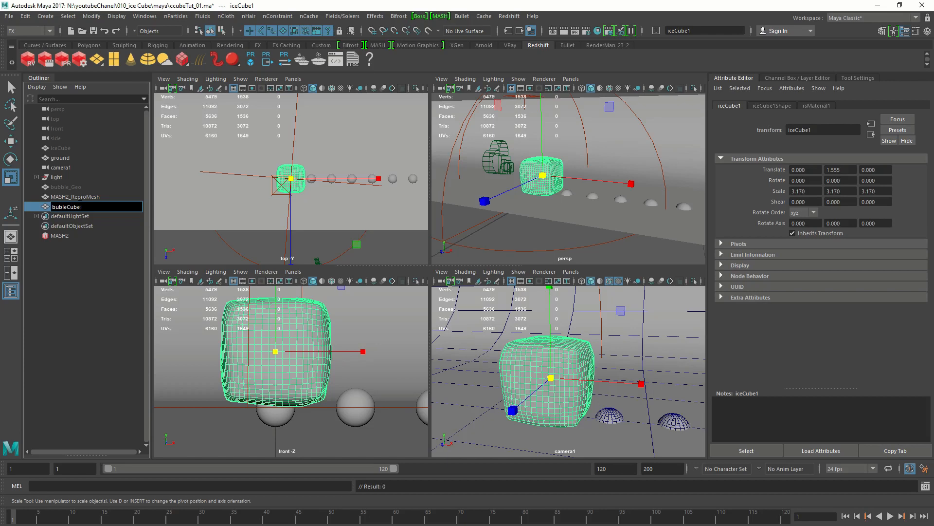
key("Return")
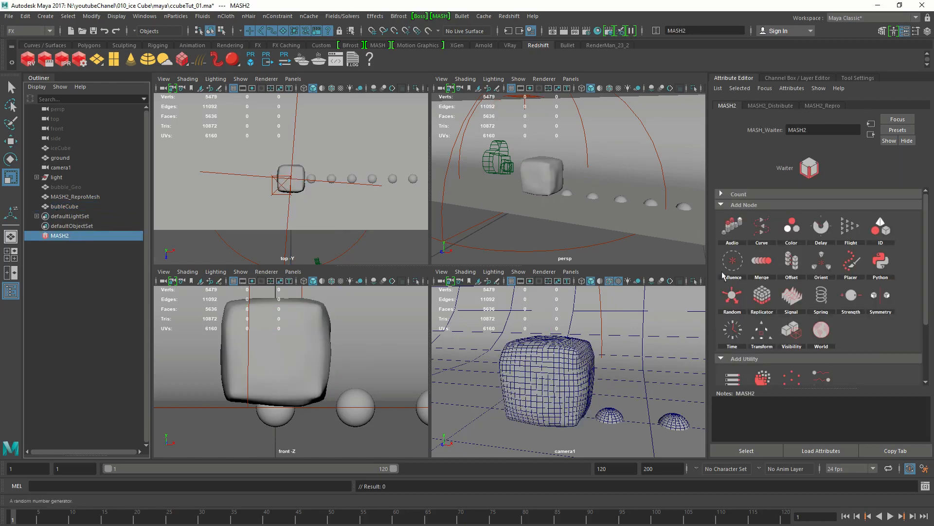
- Set the Distribution Type of the MASH network's Distribute node to Mesh
left_click(784, 106)
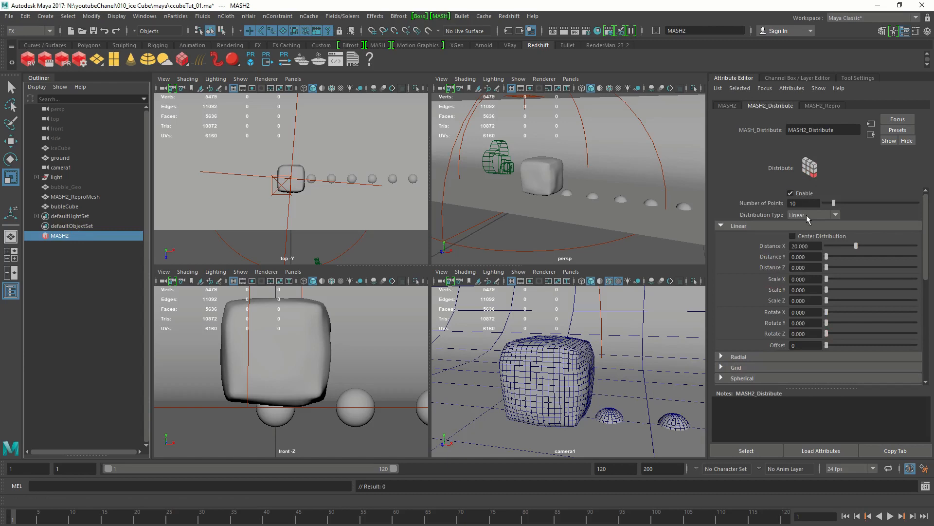
scroll(557, 195, "down", 5)
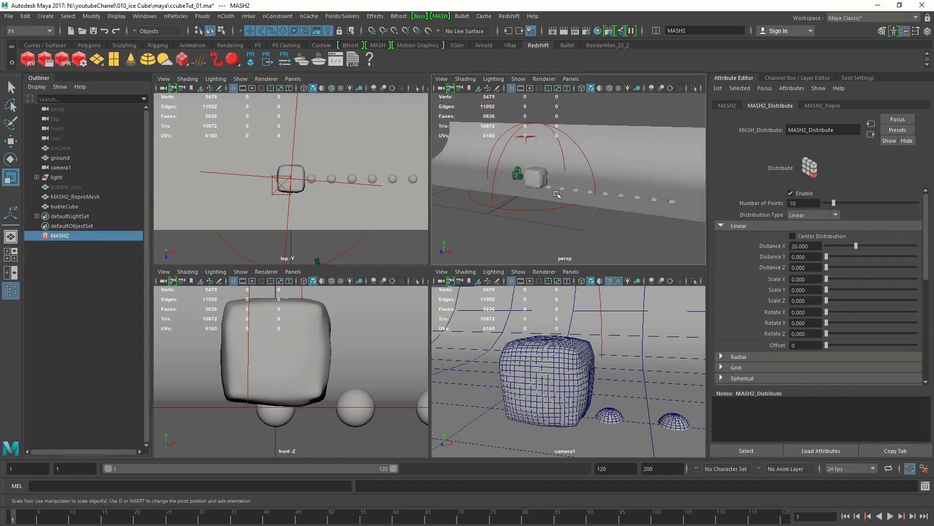
key("space")
left_click_drag(546, 271, 579, 311, "alt")
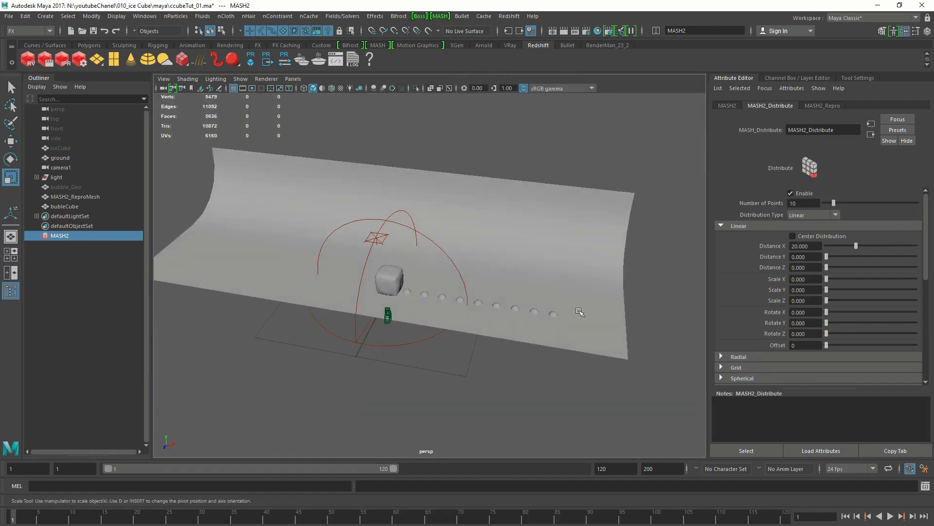
left_click_drag(597, 249, 566, 183, "alt")
scroll(567, 183, "up", 4)
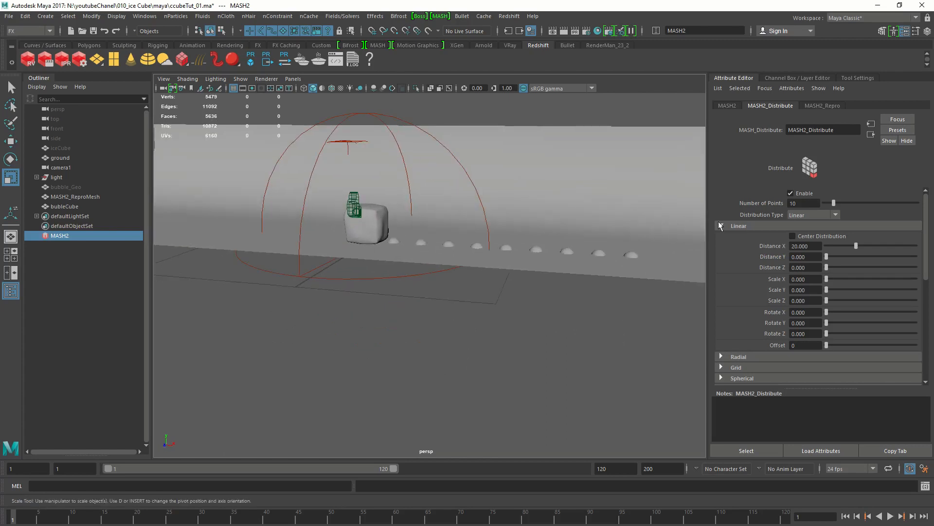
left_click(823, 215)
left_click(808, 252)
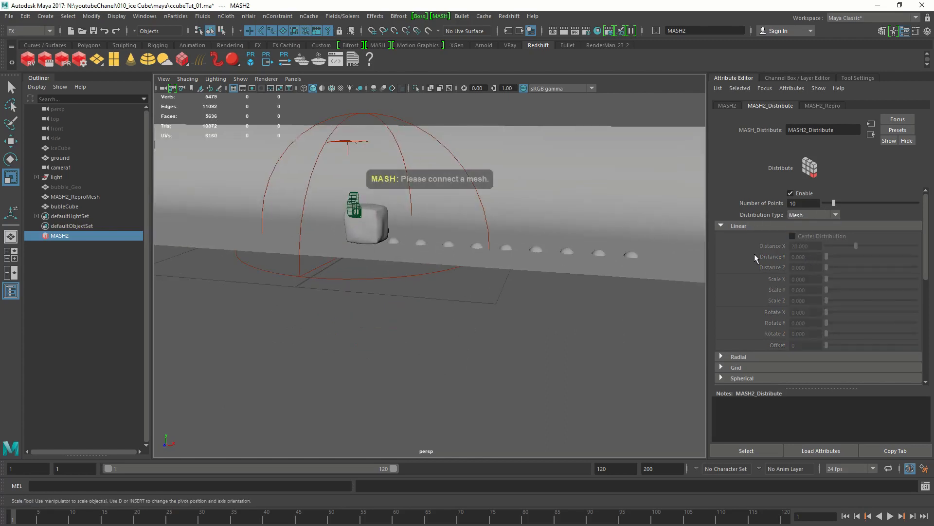
- Set the mesh distribution Method of the MASH network's Distribute node to Voxel
scroll(755, 253, "down", 3)
left_click(756, 270)
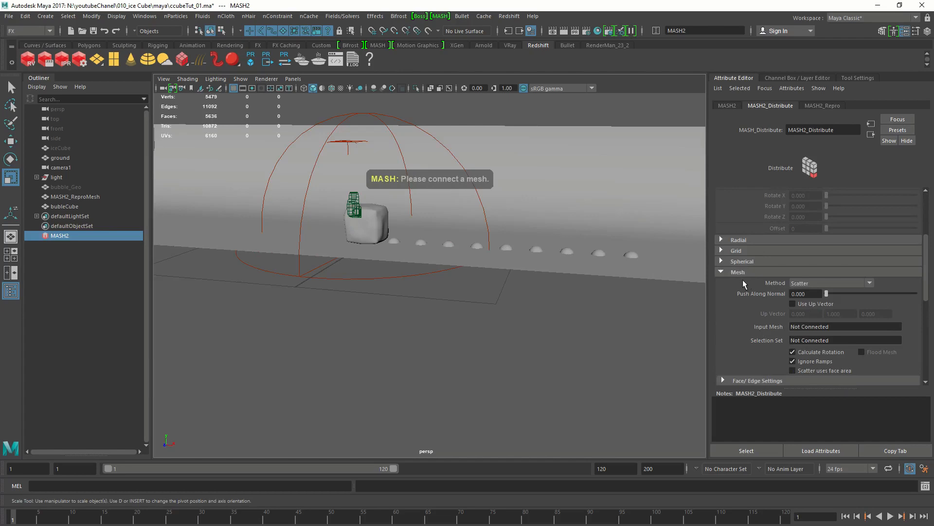
scroll(760, 273, "down", 2)
left_click(847, 223)
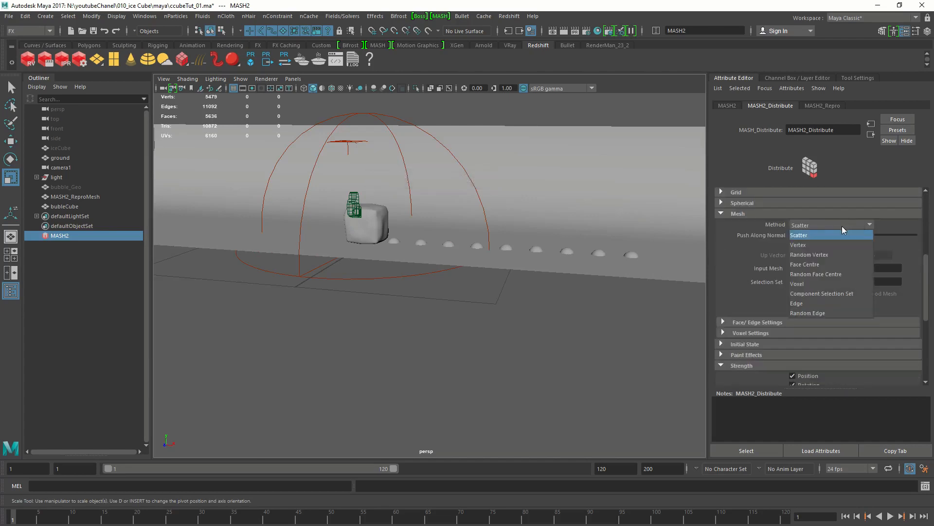
left_click(814, 285)
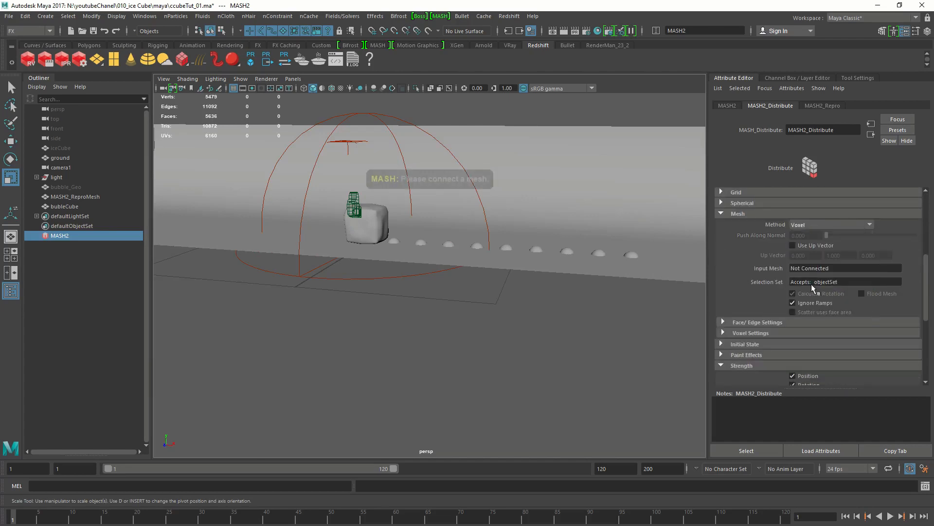
- Connect bubleCube as the Input Mesh of the MASH2 Distribute node
scroll(770, 294, "down", 1)
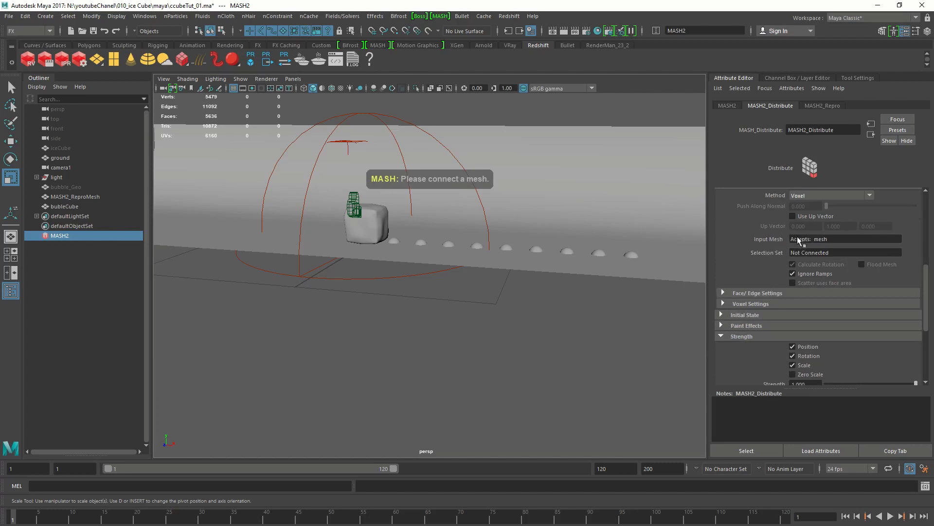
left_click(66, 205)
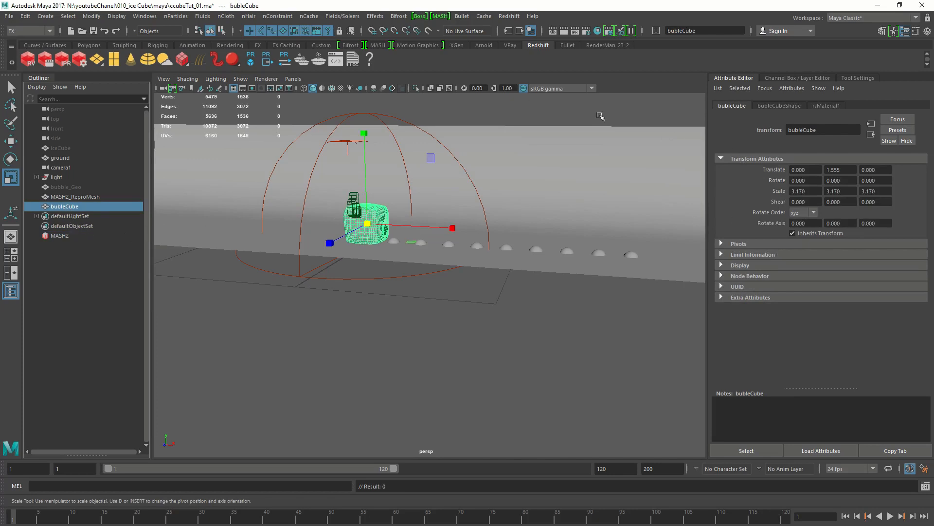
left_click(65, 235)
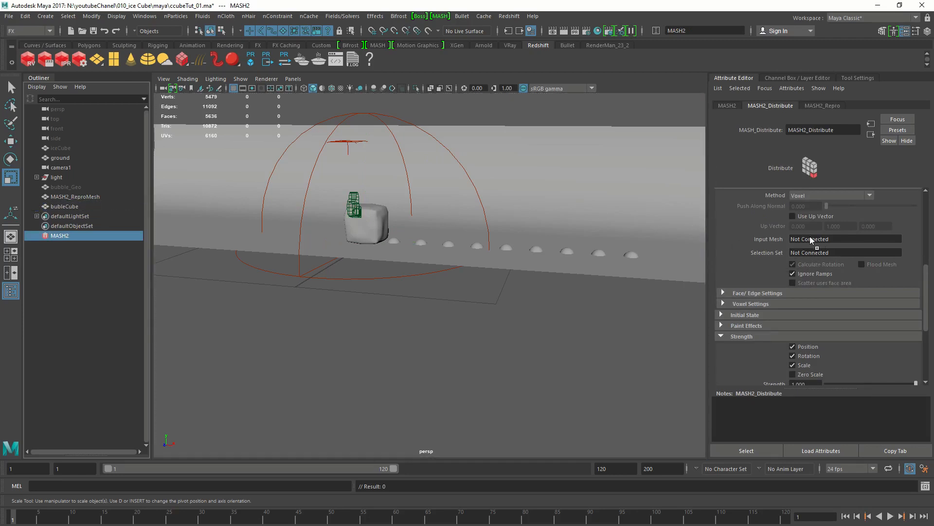
middle_click_drag(833, 238, 834, 239)
left_click_drag(416, 262, 408, 284, "alt")
right_click_drag(408, 284, 516, 266, "alt")
middle_click_drag(515, 265, 370, 265, "alt")
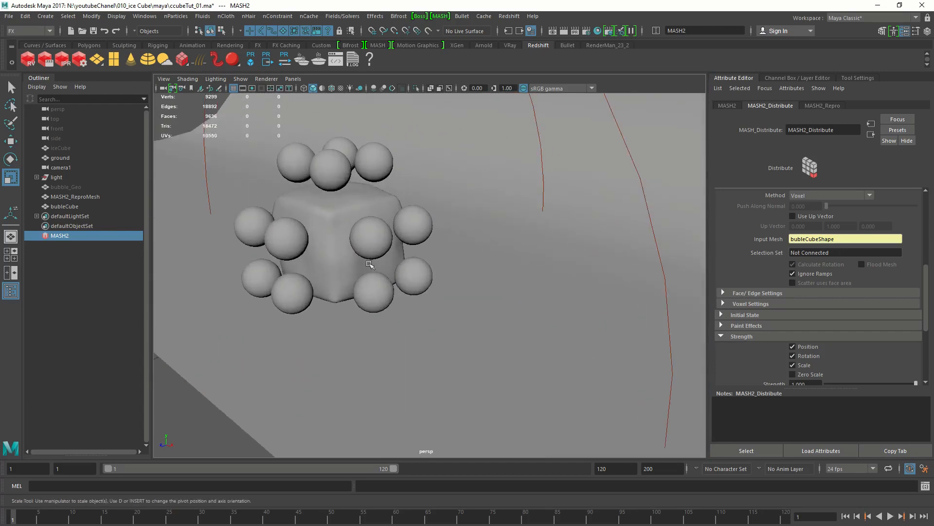
left_click_drag(370, 264, 317, 213, "alt")
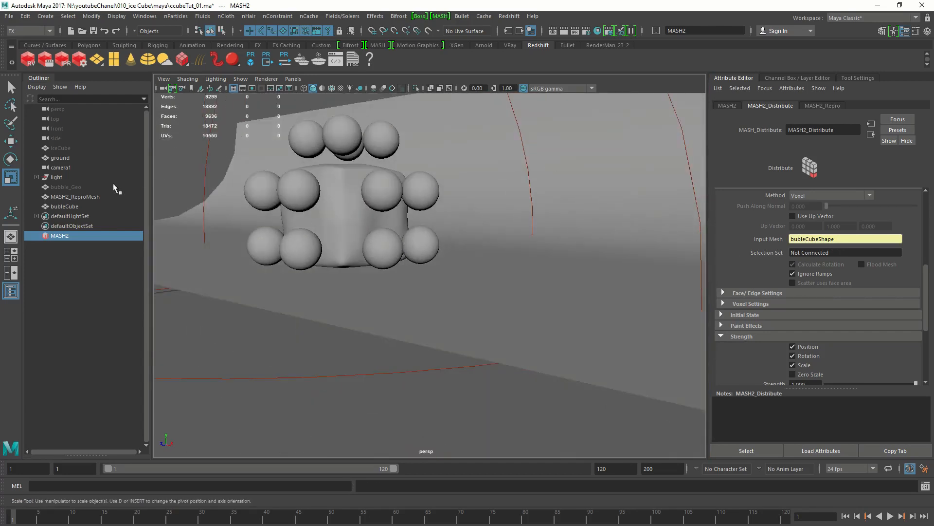
- Scale the hidden bubble_Geo source sphere down uniformly so the distributed bubbles are much smaller than the cube
left_click(65, 187)
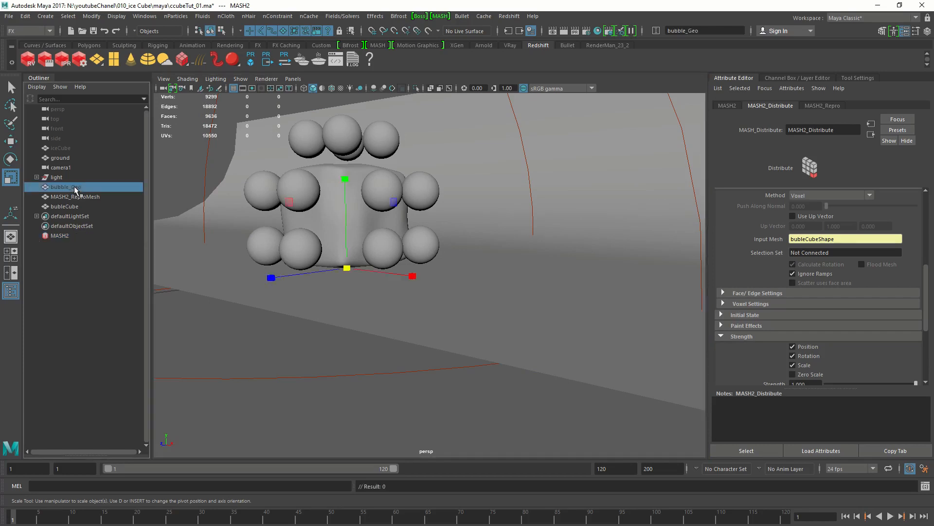
left_click_drag(344, 271, 323, 277)
left_click_drag(323, 277, 351, 314, "alt")
middle_click_drag(357, 243, 422, 228, "alt")
right_click_drag(421, 227, 432, 225, "alt")
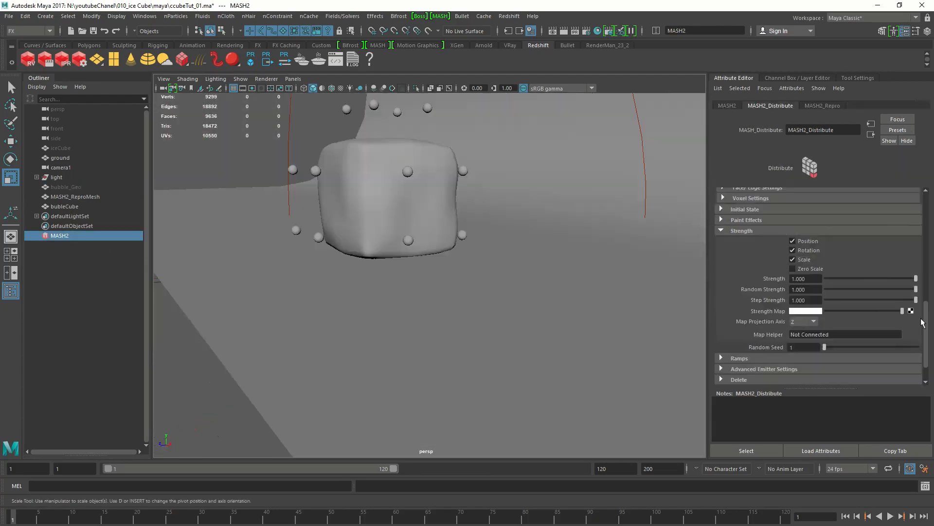
- In the Distribute node's Voxel Settings, set Maximum Voxel Count to 100 and reduce Voxel Size to about 0.634
left_click_drag(928, 327, 927, 346)
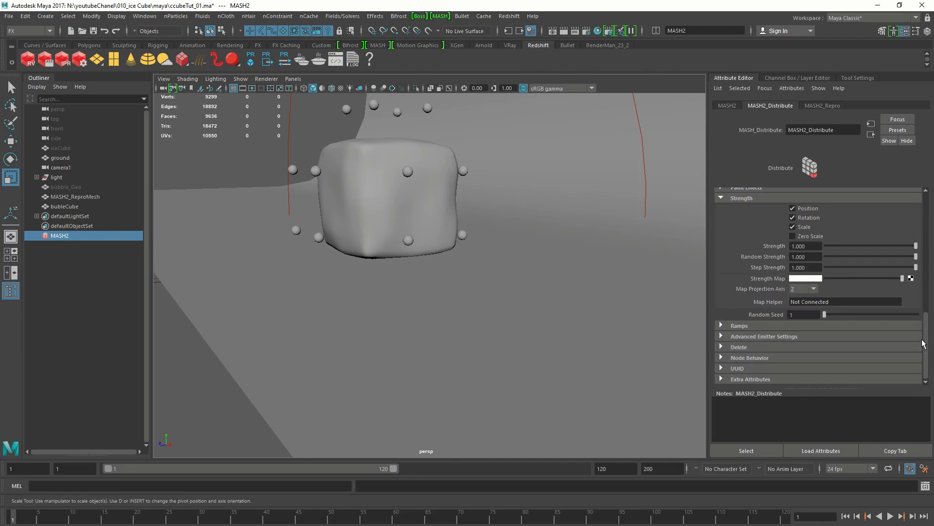
scroll(914, 331, "up", 6)
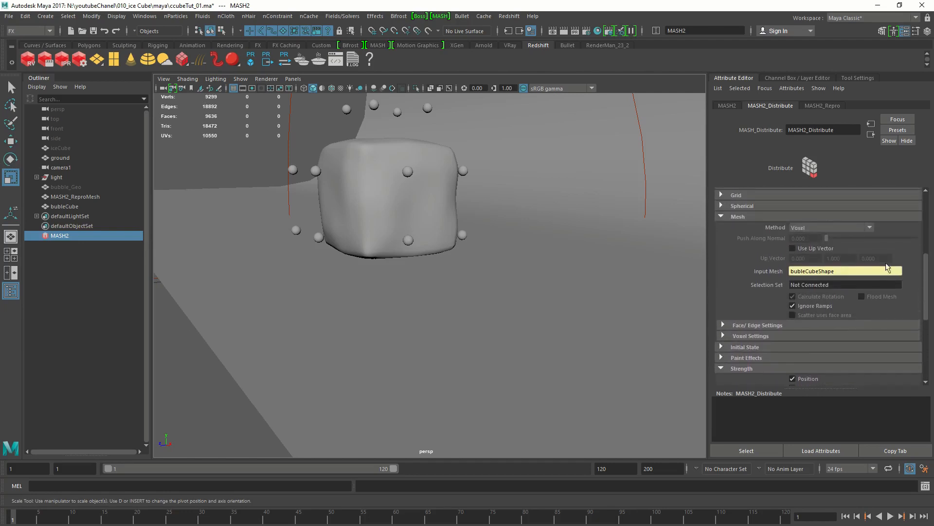
left_click(741, 336)
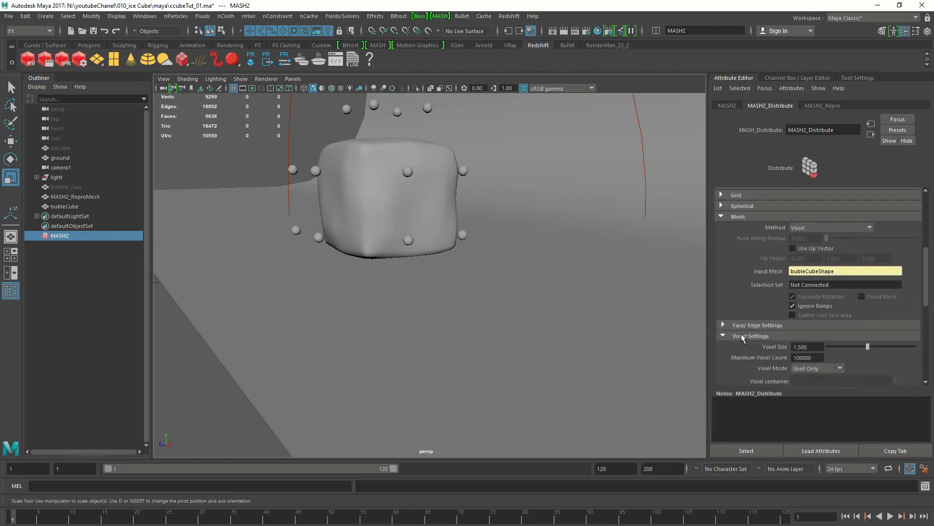
scroll(740, 333, "down", 1)
type("100")
key("Return")
left_click_drag(867, 317, 841, 337)
left_click_drag(286, 201, 346, 211, "alt")
- Turn on X-Ray shading in the perspective view and inspect the bubbles around the cube
left_click(187, 78)
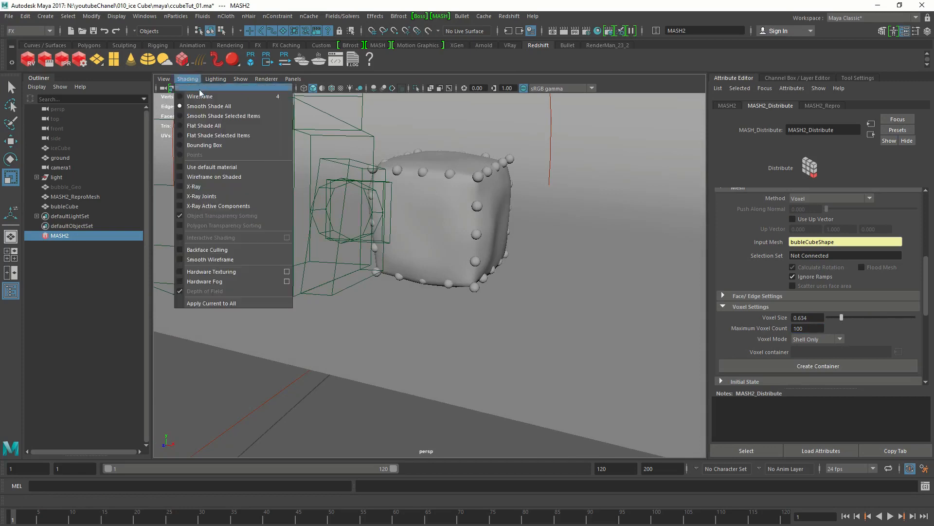
left_click(224, 186)
mouse_move(506, 251)
left_mouse_down("alt")
mouse_move(457, 250)
mouse_move(410, 272)
mouse_move(489, 247)
mouse_move(475, 198)
mouse_move(486, 273)
left_mouse_up("alt")
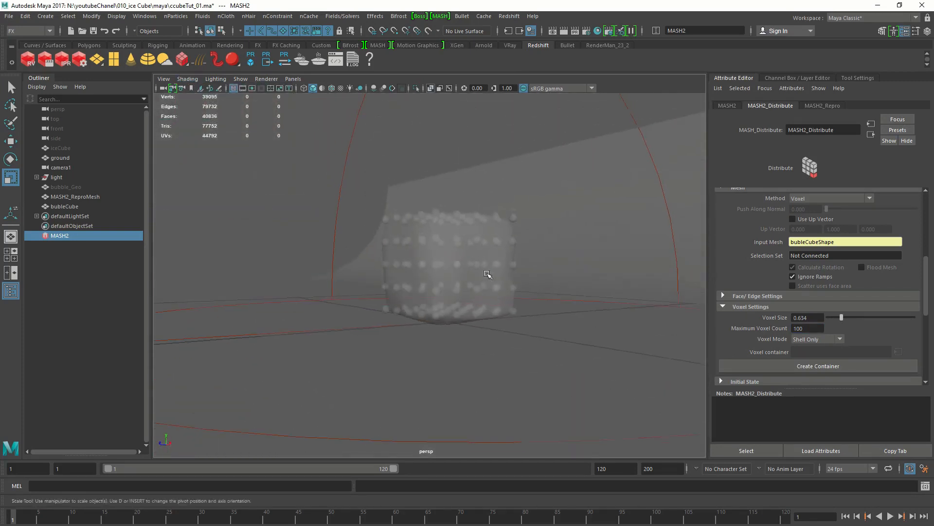
right_click_drag(486, 273, 563, 321, "alt")
left_click(819, 317)
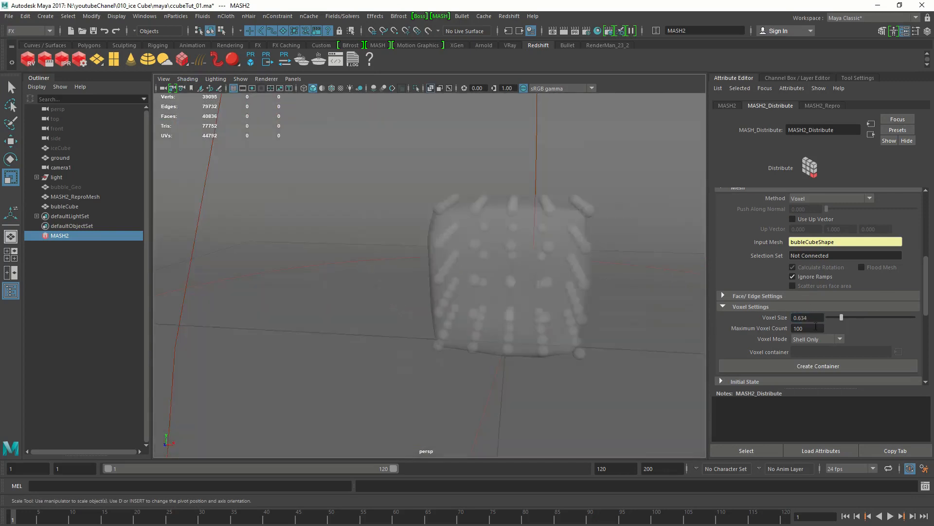
left_click_drag(499, 275, 509, 299, "alt")
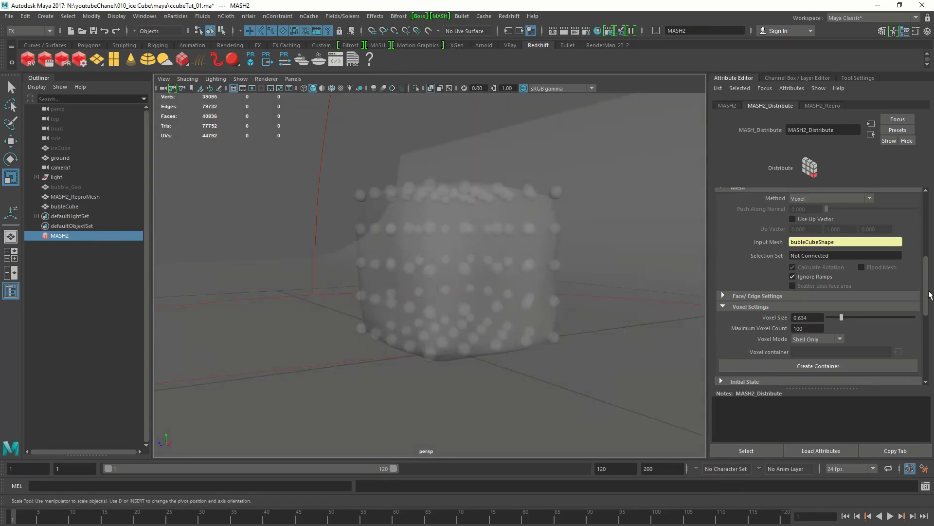
- Add a Random node to the MASH2 network
scroll(930, 294, "up", 5)
left_click(725, 105)
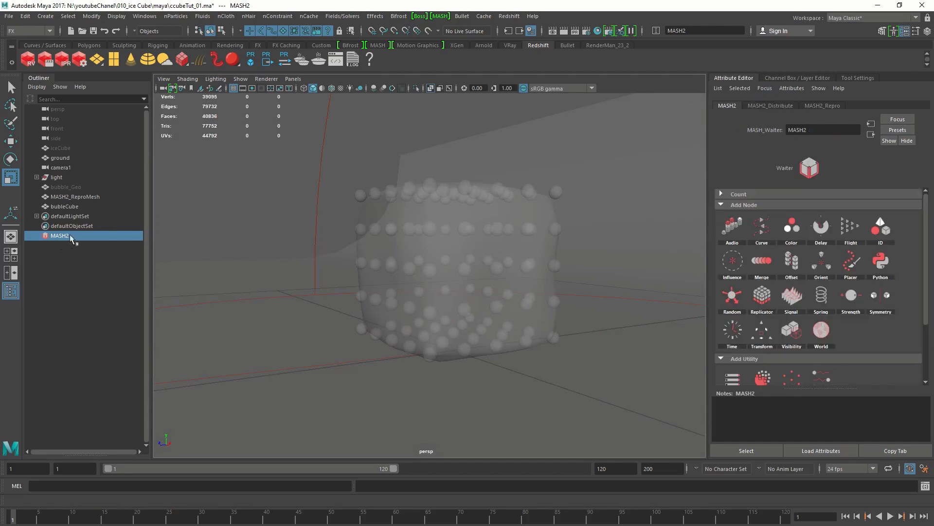
left_click(733, 302)
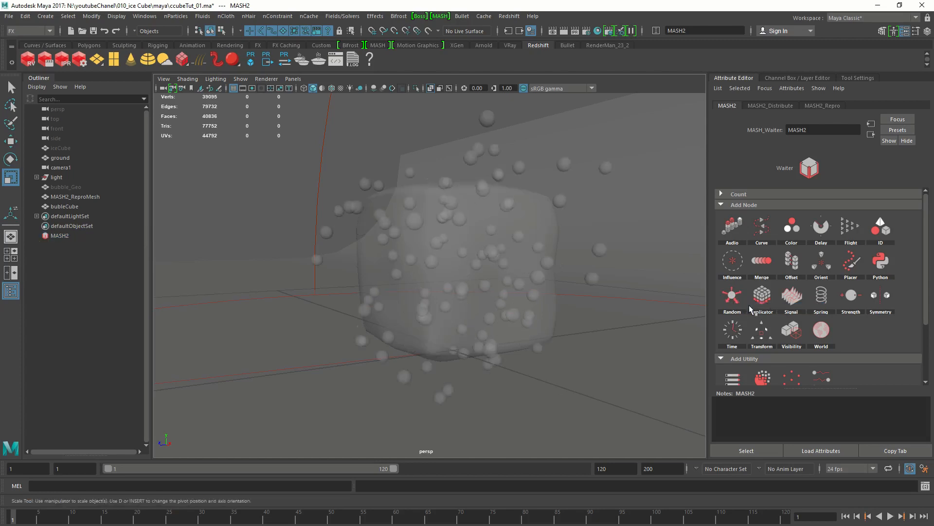
scroll(419, 261, "down", 4)
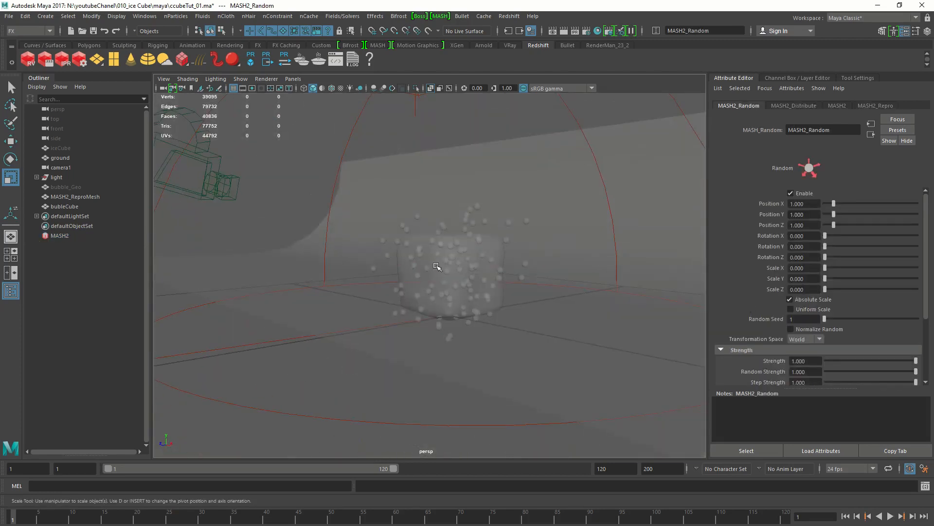
left_click_drag(437, 266, 420, 272, "alt")
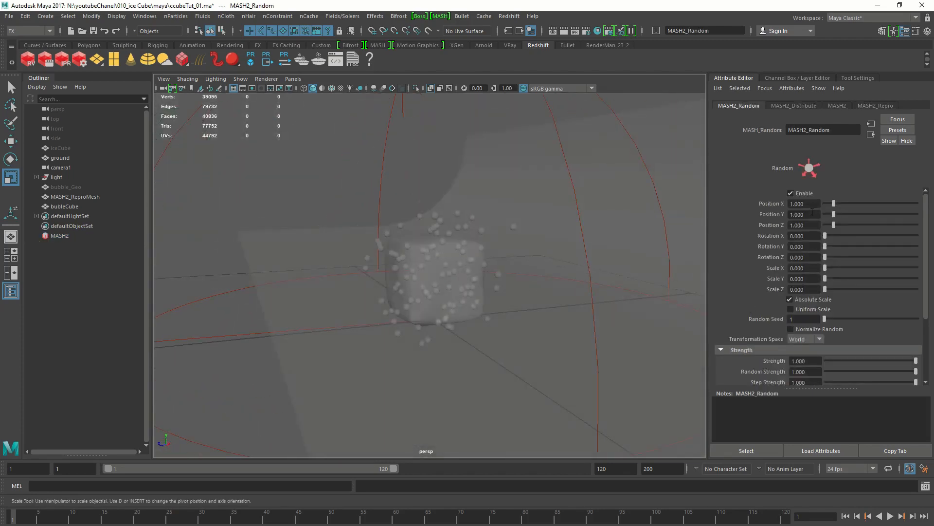
- Set the Random node's Scale X, Scale Y and Scale Z to 1
left_click(809, 268)
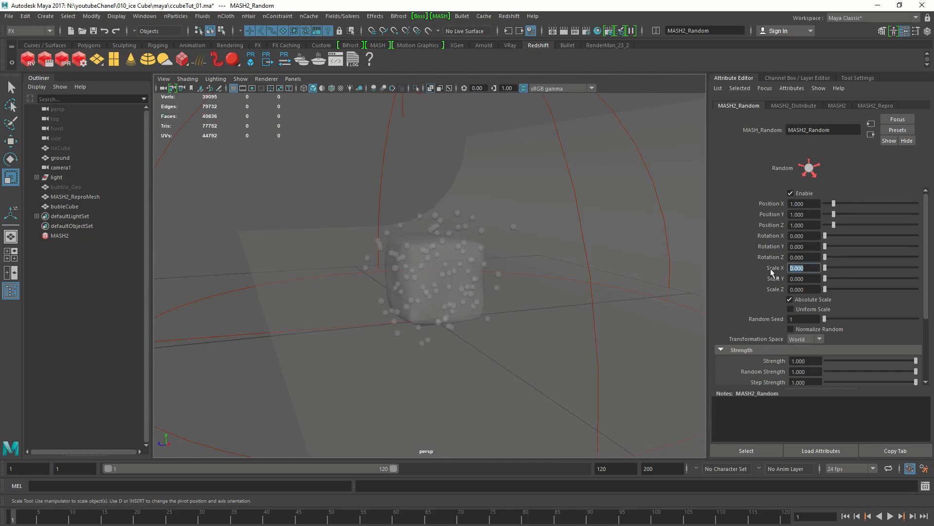
type("1")
left_click(808, 278)
type("1")
left_click(805, 289)
type("1")
key("Return")
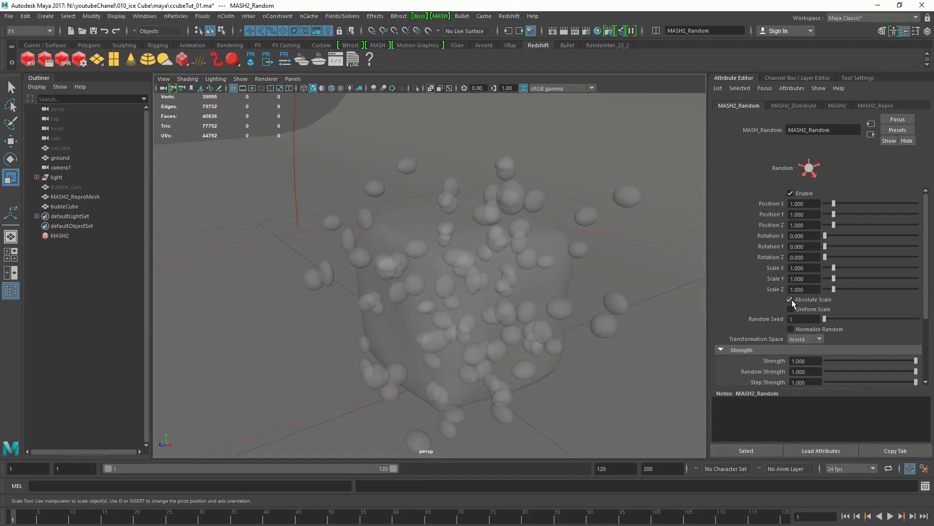
- Disable Absolute Scale and enable Uniform Scale on the Random node
left_click(790, 298)
left_click_drag(551, 302, 467, 230, "alt")
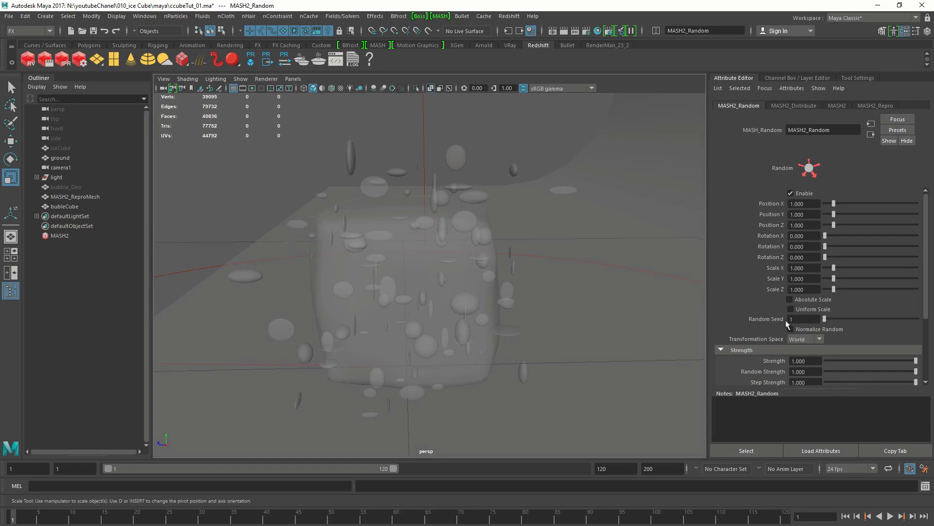
left_click_drag(557, 246, 574, 248, "alt")
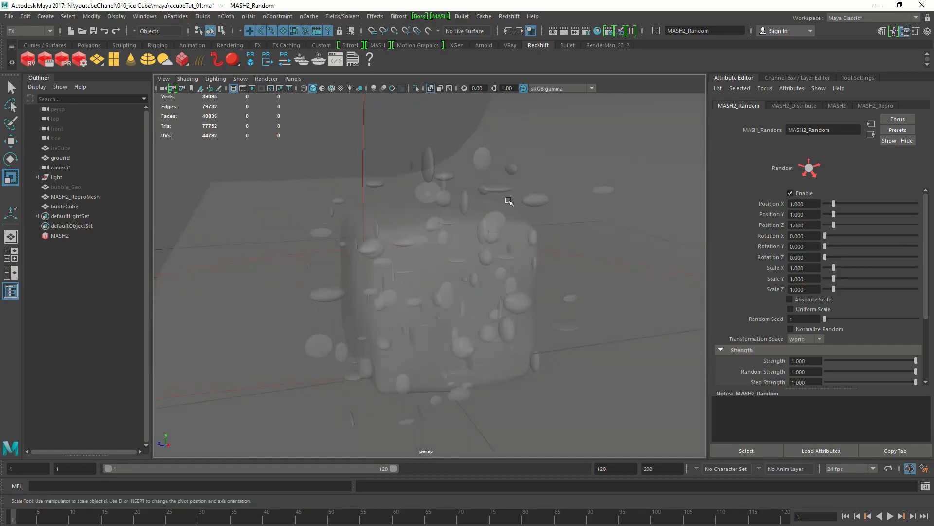
left_click(791, 309)
left_click_drag(493, 256, 609, 276, "alt")
- Set the Random node's Rotation X, Rotation Y and Rotation Z to 360
left_click(815, 236)
type("360.000")
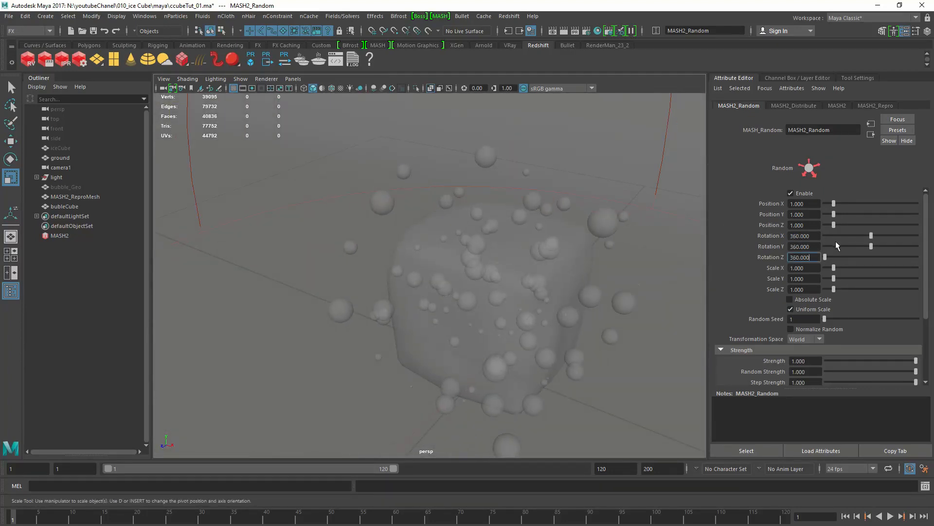
left_click(816, 247)
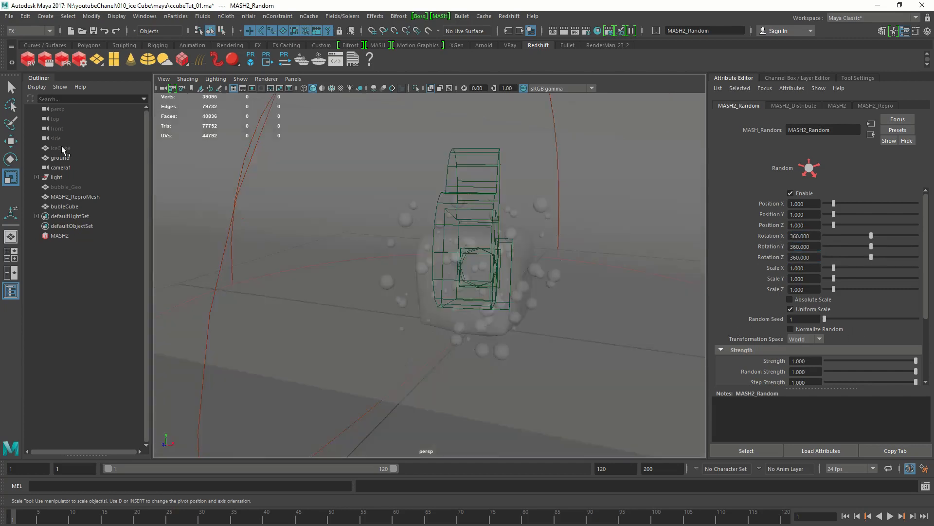
- Unhide iceCube and scale bubleCube down uniformly to about 2.09 so it sits inside it
left_click(61, 149)
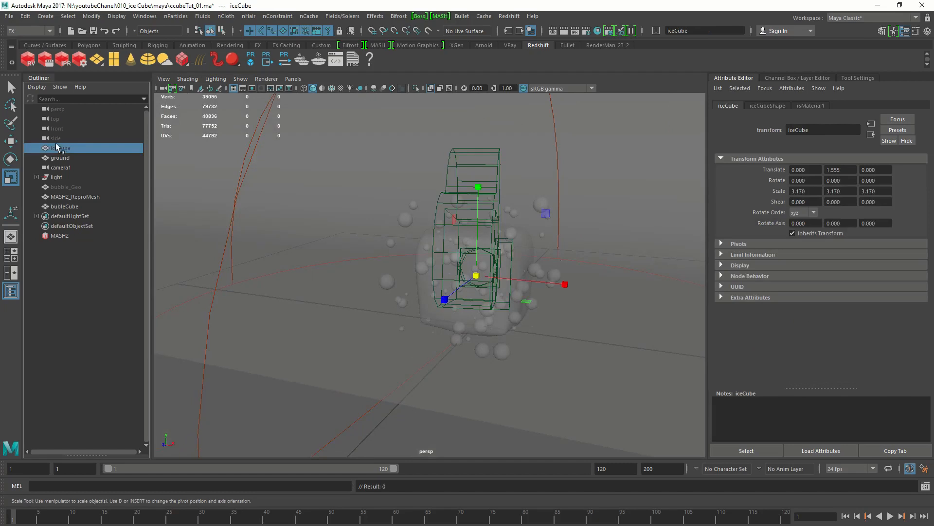
left_click_drag(339, 225, 305, 227, "alt")
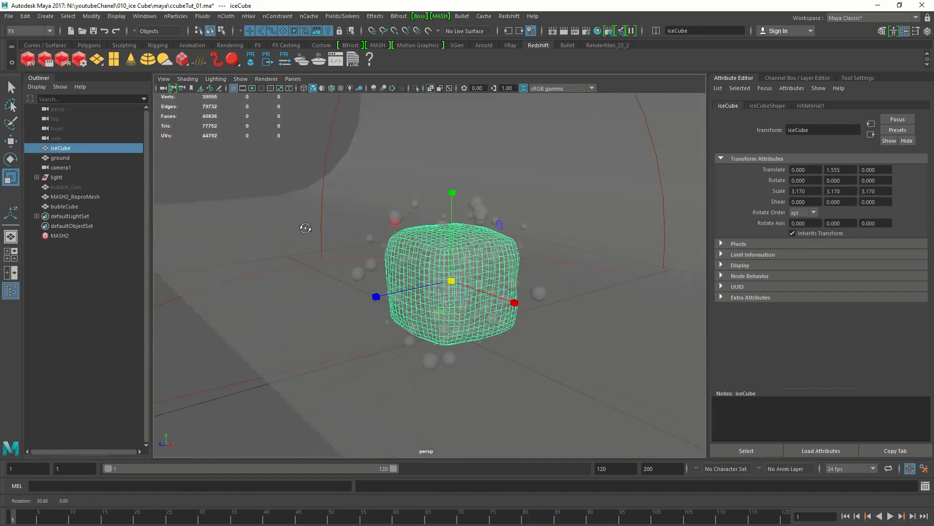
left_click(77, 206)
left_click_drag(281, 259, 390, 301, "alt")
right_click_drag(395, 301, 459, 306, "alt")
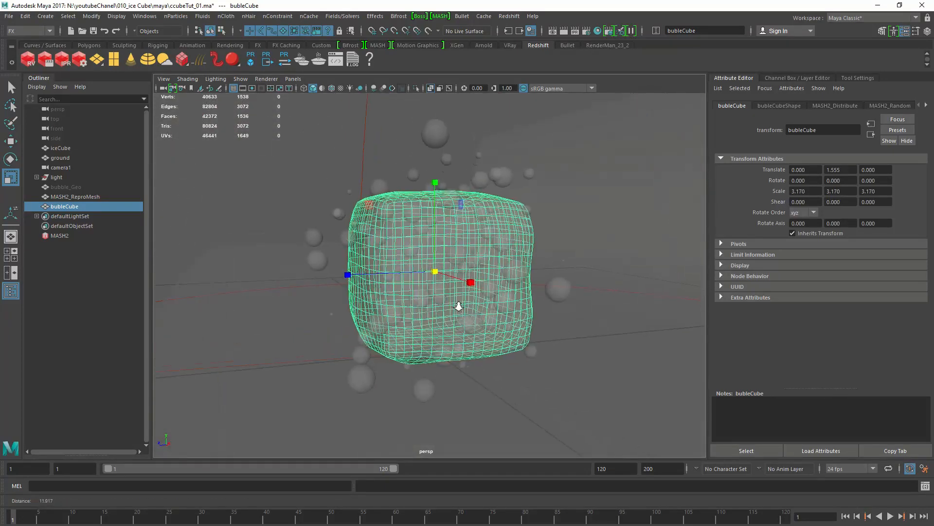
left_click_drag(459, 306, 447, 292, "alt")
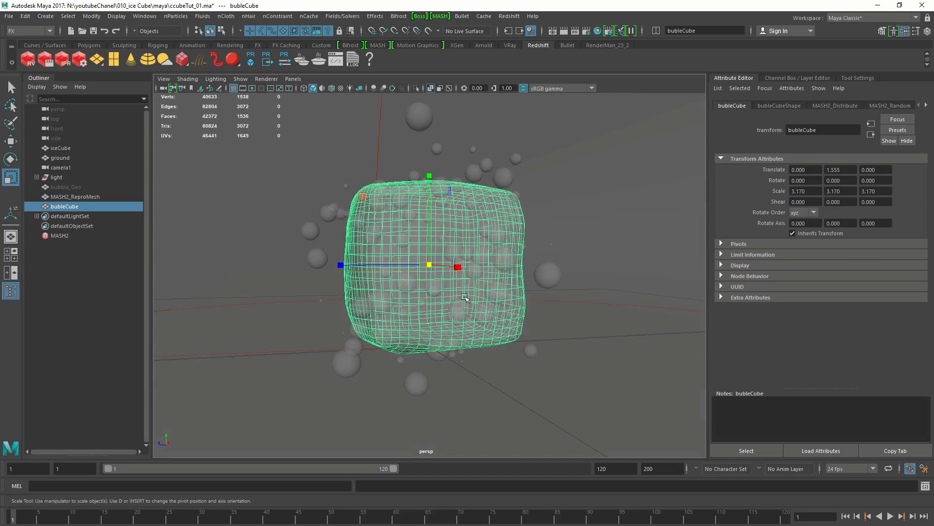
left_click(69, 209)
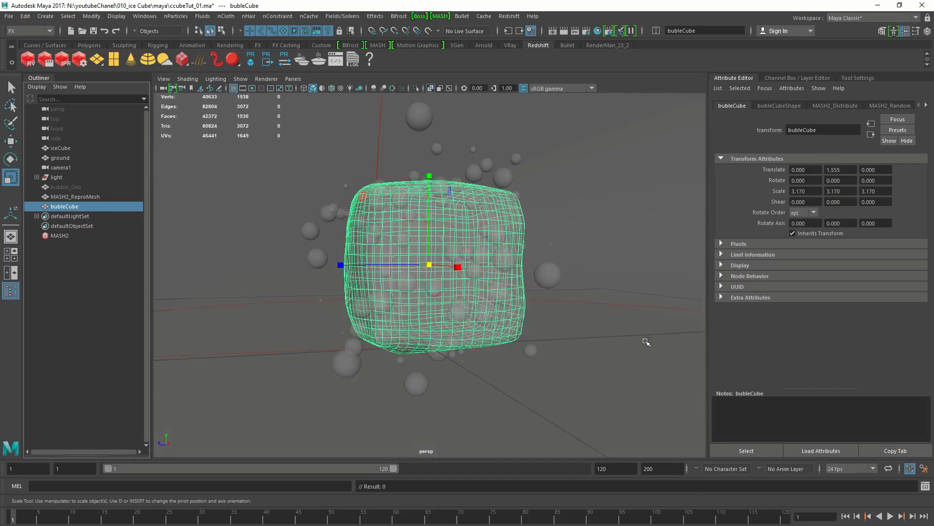
left_click_drag(429, 265, 399, 268)
left_click_drag(399, 268, 518, 294, "alt")
middle_click_drag(517, 295, 474, 287, "alt")
right_click_drag(475, 287, 464, 267, "alt")
left_click_drag(464, 267, 607, 240, "alt")
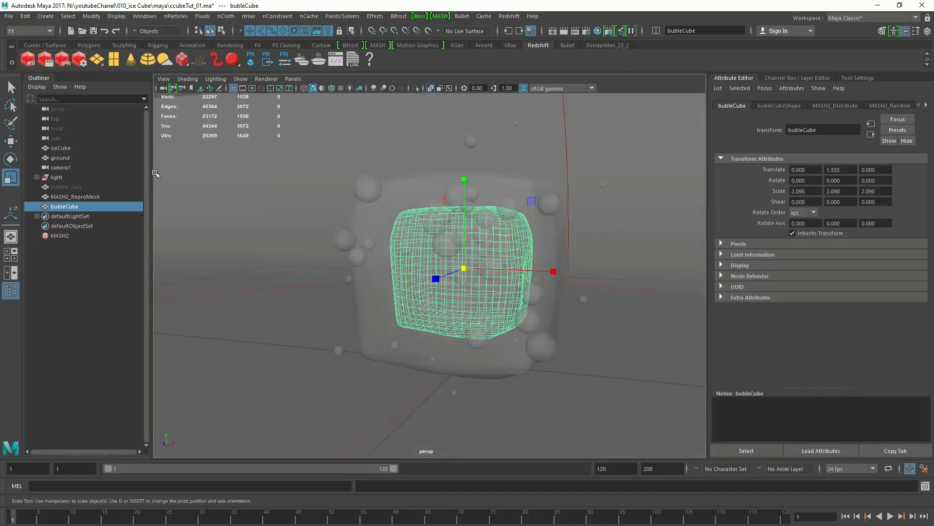
- Scale bubble_Geo down uniformly to about 0.041
left_click(60, 187)
left_click_drag(463, 363, 445, 363)
left_click_drag(445, 363, 394, 348, "alt")
- On the MASH2 Distribute node, set Maximum Voxel Count to 200 and lower Voxel Size to about 0.44
left_click(67, 236)
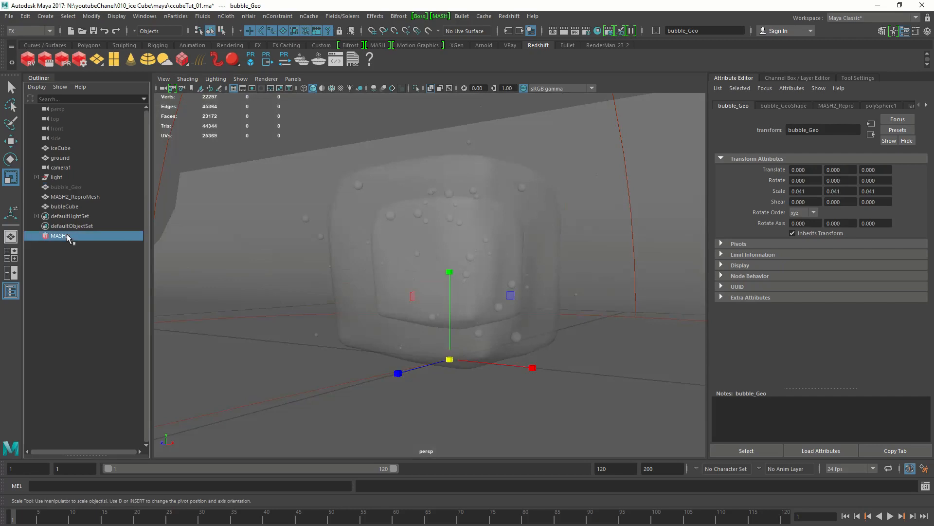
left_click(807, 107)
scroll(738, 291, "down", 4)
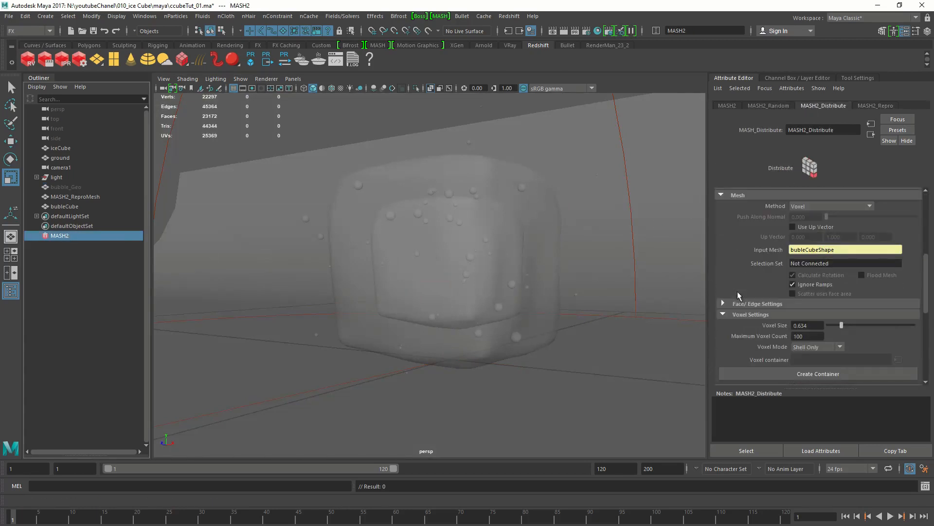
scroll(737, 291, "down", 1)
left_click(746, 311)
type("200")
key("Return")
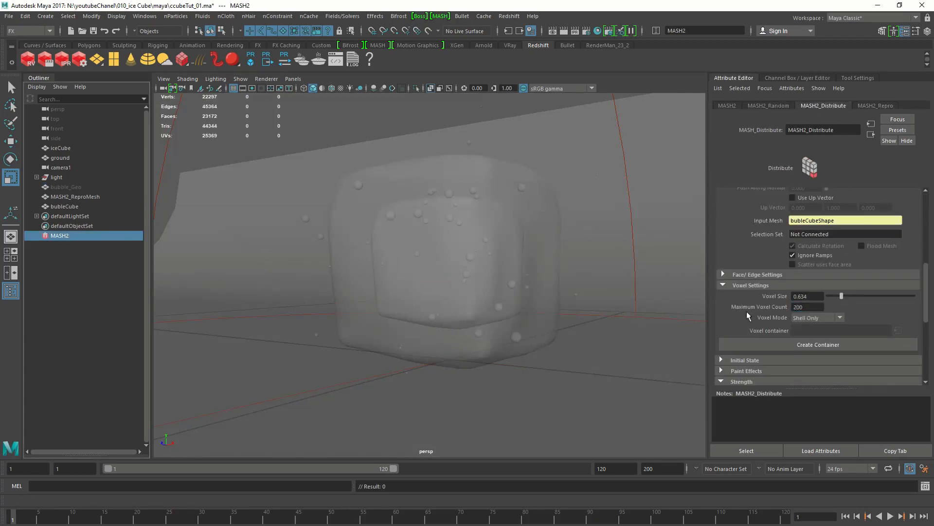
left_click_drag(841, 297, 835, 301)
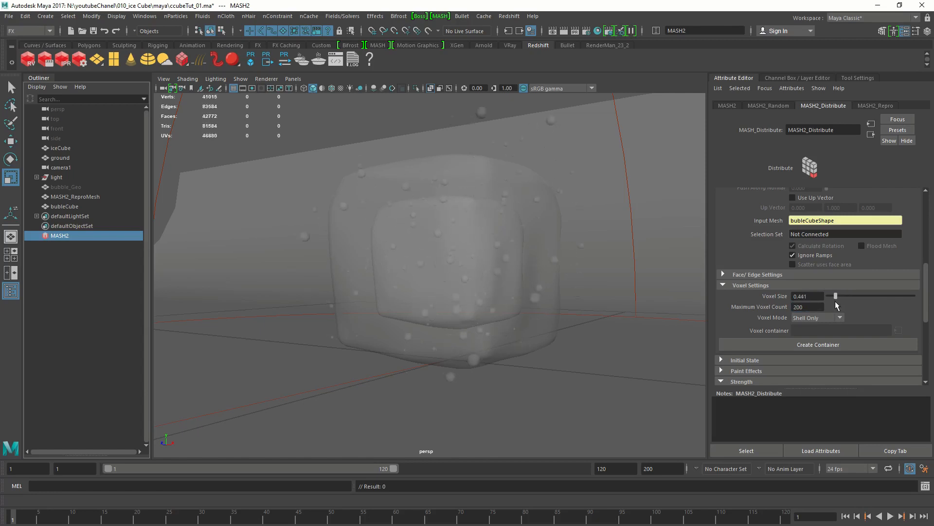
- Try stretching bubble_Geo along Y to a scale of about 0.055
left_click_drag(404, 296, 362, 277, "alt")
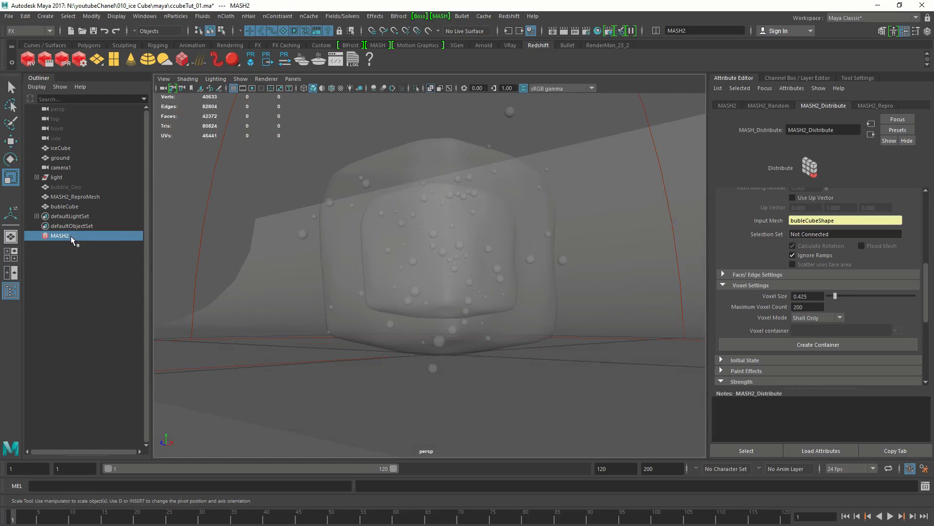
left_click_drag(366, 280, 299, 244, "alt")
left_click_drag(393, 217, 465, 244, "alt")
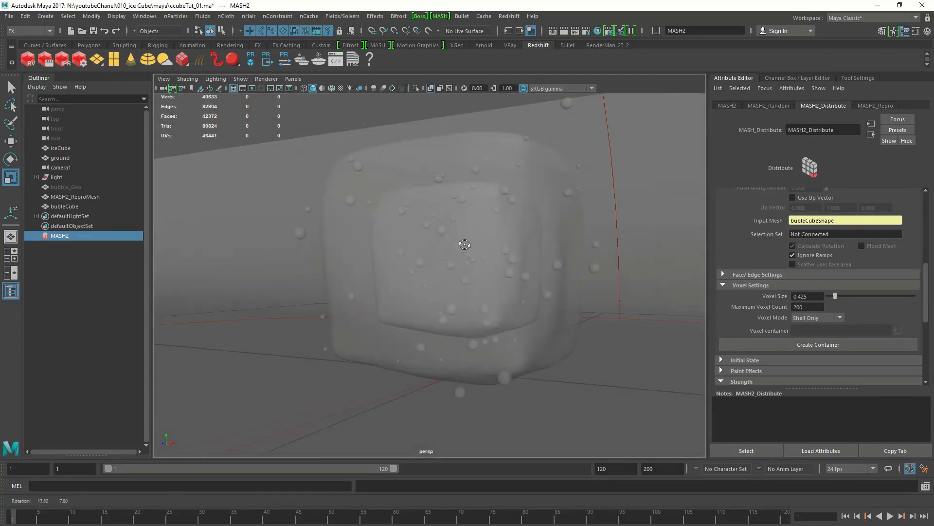
left_click(66, 187)
left_click_drag(460, 286, 465, 257)
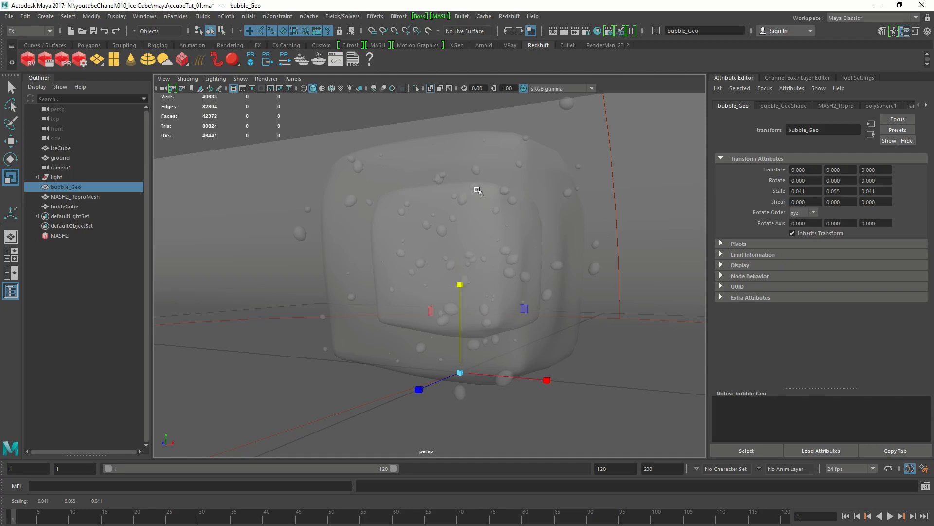
left_click_drag(507, 282, 399, 275, "alt")
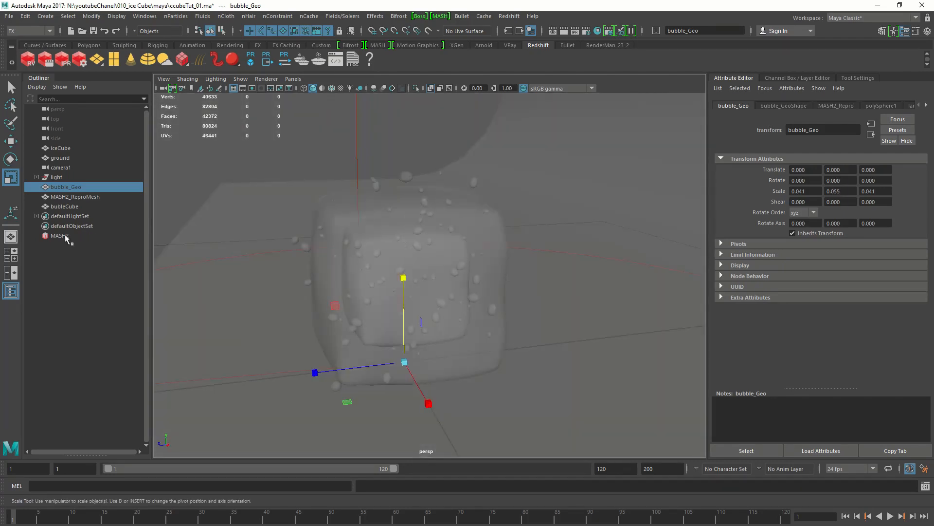
- Duplicate the MASH2_ReproMesh bubble mesh
left_click(87, 197)
left_click_drag(486, 233, 404, 331, "alt")
key("ctrl+d")
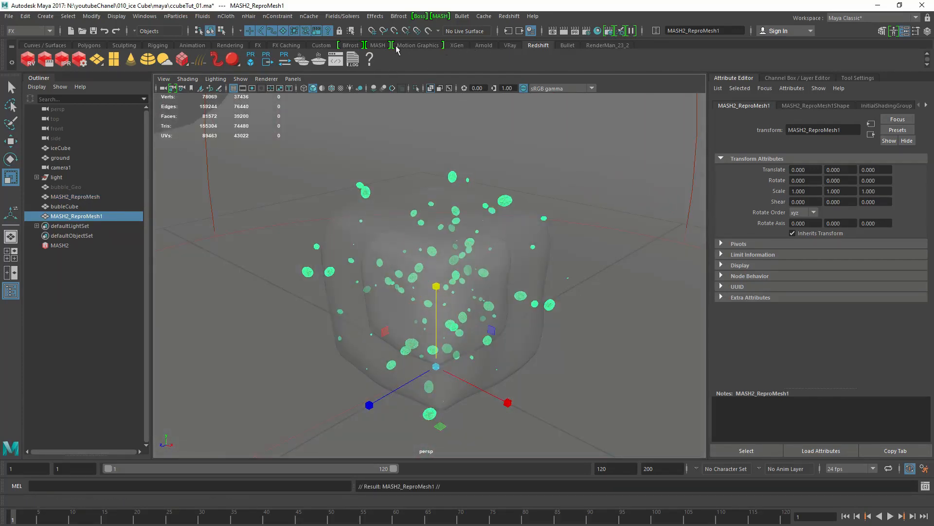
- Delete the duplicated bubble mesh's construction history and center its pivot
left_click(321, 45)
left_click(28, 59)
left_click(62, 59)
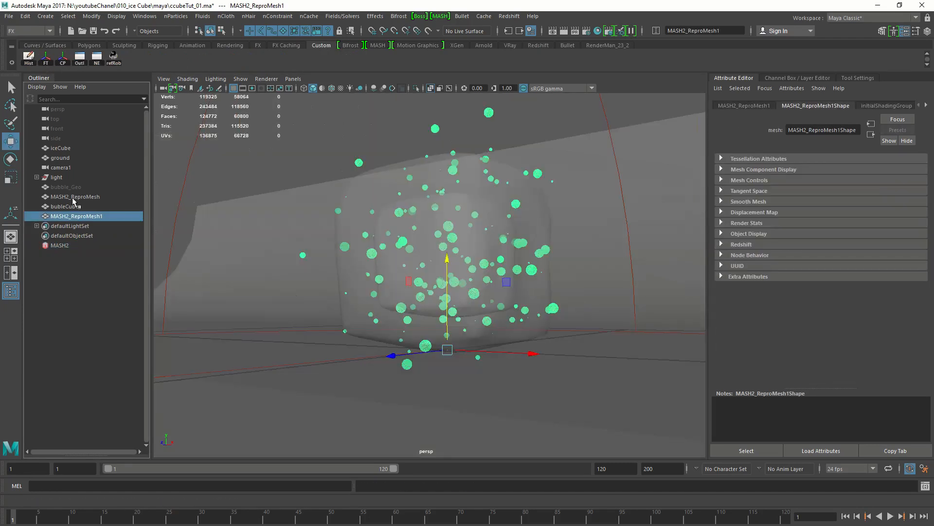
- Delete the original MASH2_ReproMesh and the MASH2 network
left_click(74, 197)
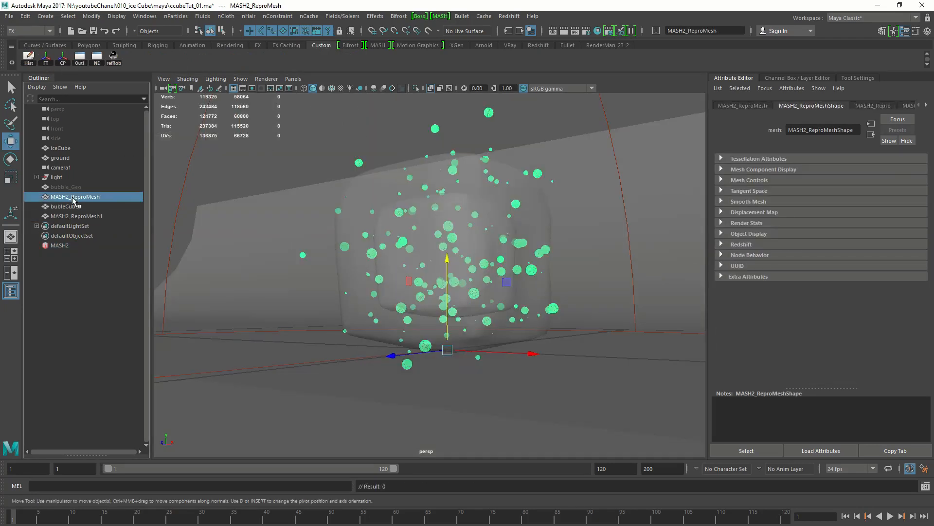
left_click(59, 245, "ctrl")
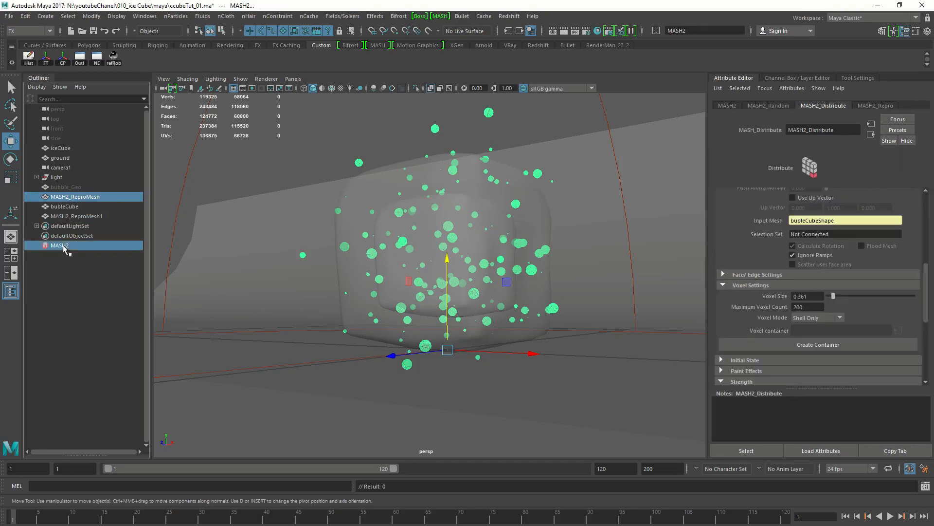
key("Delete")
- Scale MASH2_ReproMesh1 down uniformly to about 0.834 and delete bubleCube
left_click(406, 255)
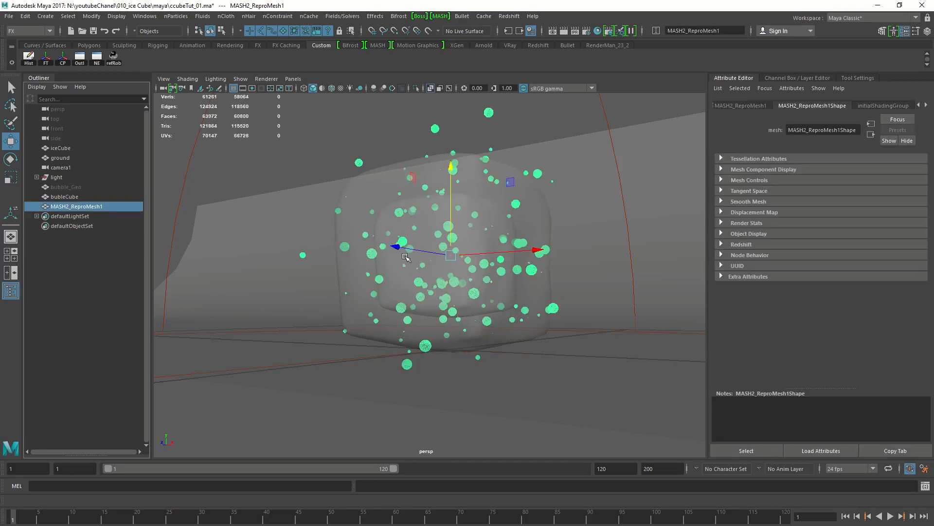
key("r")
left_click_drag(454, 254, 414, 292)
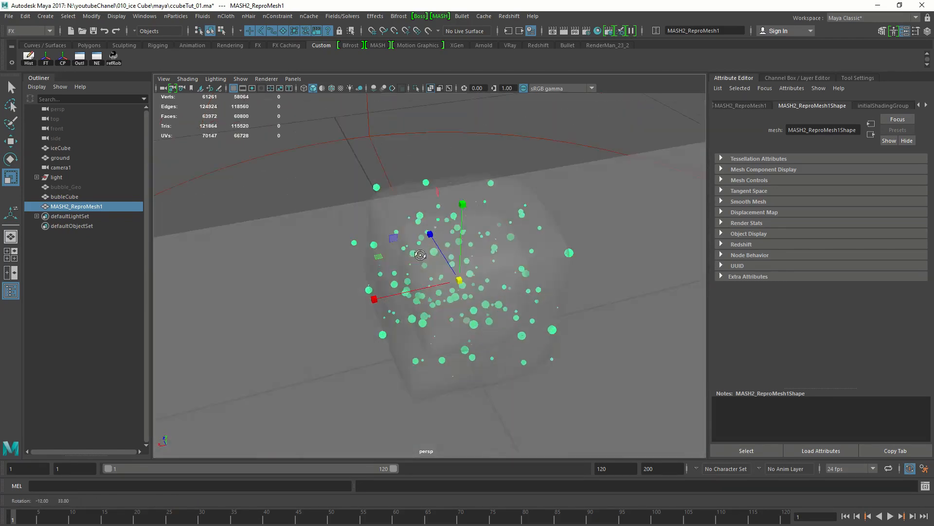
left_click(68, 197)
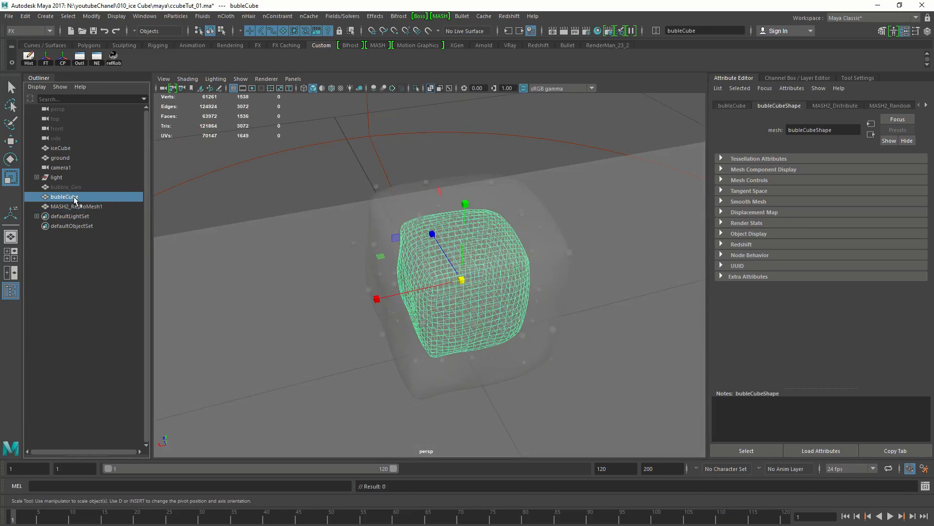
key("Delete")
- Select the components of the bubbles lying outside the ice cube in MASH2_ReproMesh1 and delete them from all sides
left_click(379, 174)
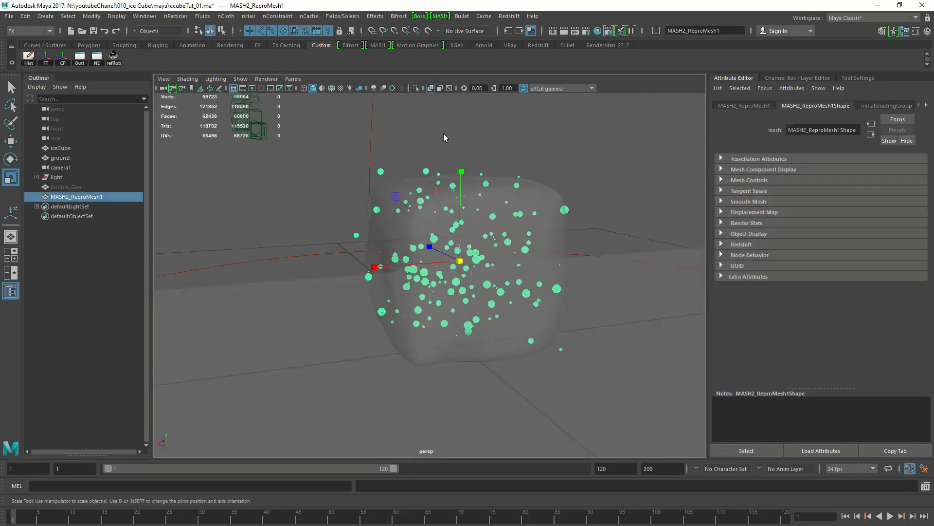
right_click_drag(444, 137, 444, 161)
right_click_drag(444, 161, 446, 162)
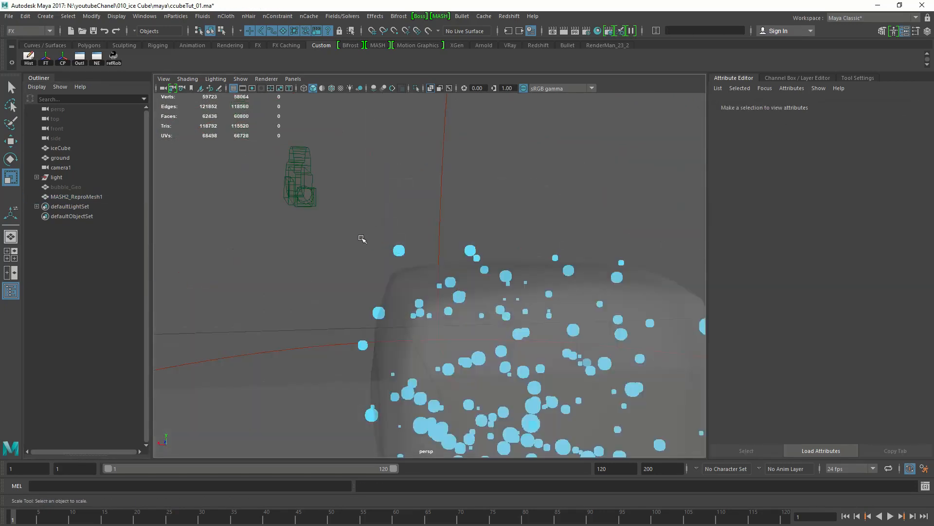
left_click_drag(361, 238, 274, 210)
left_click_drag(260, 174, 305, 256, "shift")
left_click_drag(511, 194, 461, 214, "alt")
key("Delete")
left_click_drag(512, 138, 489, 163)
key("Delete")
left_click_drag(419, 353, 455, 348, "alt")
mouse_move(380, 172)
left_mouse_down()
mouse_move(402, 219)
mouse_move(389, 311)
left_mouse_up()
key("Delete")
left_click_drag(380, 195, 479, 210, "alt")
mouse_move(384, 178)
left_mouse_down()
mouse_move(453, 236)
mouse_move(538, 223)
mouse_move(644, 189)
mouse_move(435, 197)
mouse_move(600, 223)
mouse_move(611, 194)
left_mouse_up()
key("Delete")
- Add a lattice deformer with 4 T divisions to MASH2_ReproMesh1
left_click(83, 194)
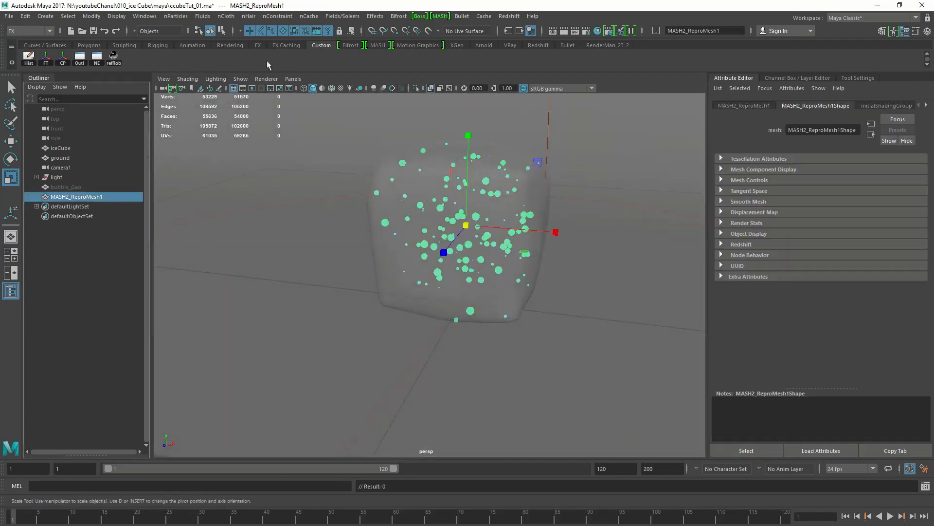
left_click(46, 31)
left_click(24, 61)
left_click(249, 17)
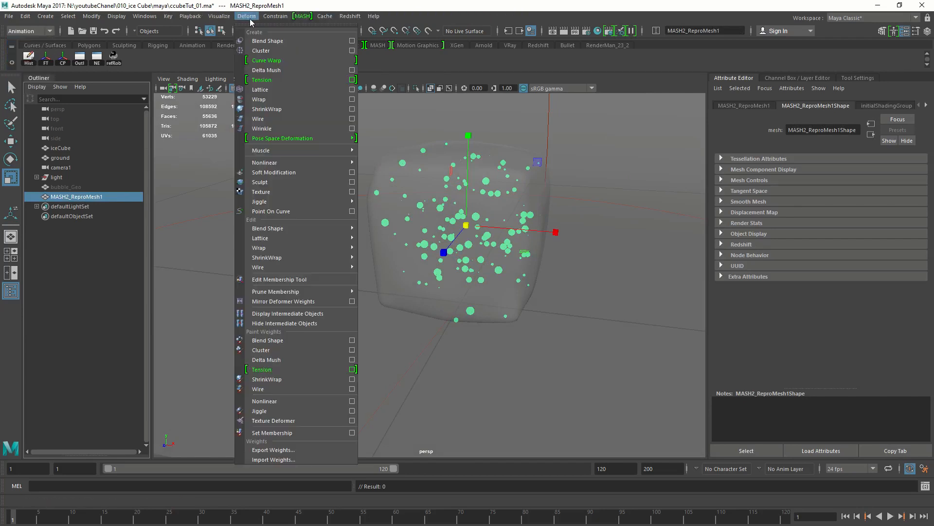
left_click(294, 90)
- Scale and move the rows of lattice points, starting with the bottom row, to fit the bubbles inside the ice cube
right_click_drag(407, 134, 408, 100)
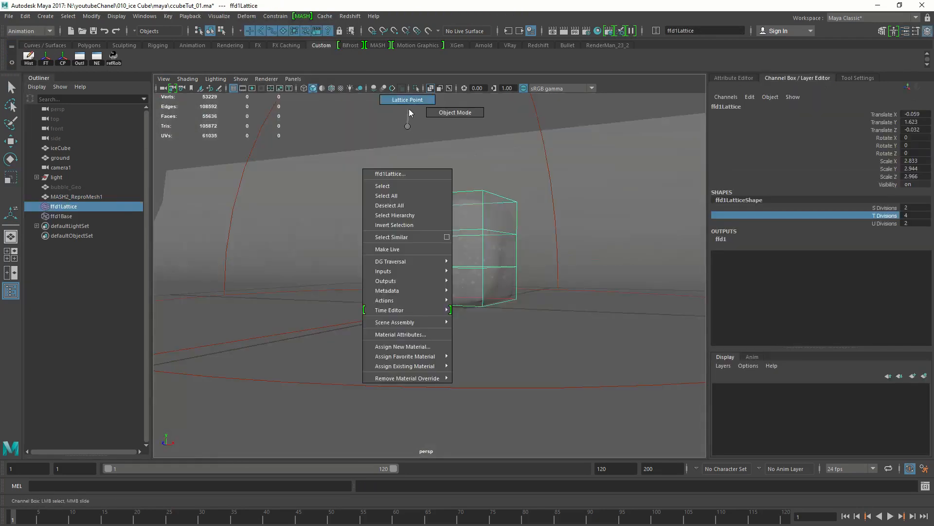
left_click_drag(521, 296, 537, 262, "alt")
scroll(538, 262, "up", 4)
left_click_drag(288, 304, 667, 391)
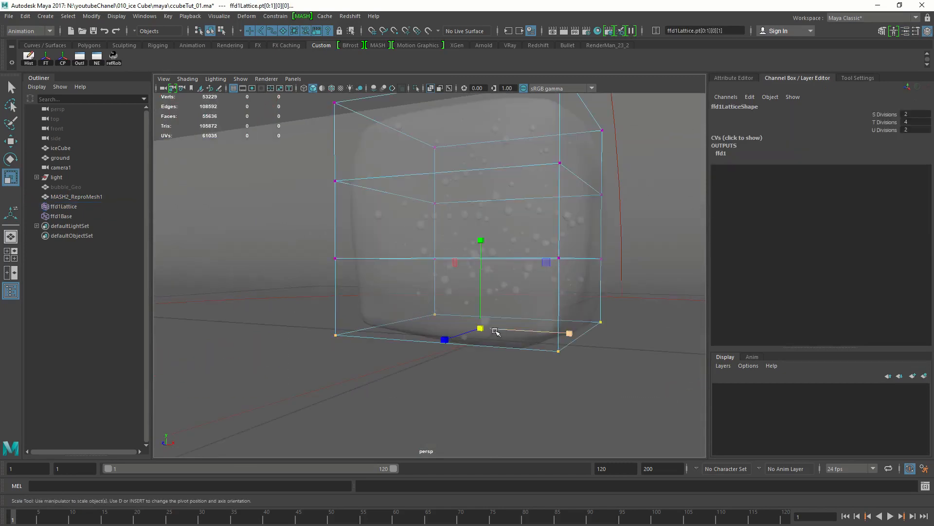
left_click_drag(482, 327, 318, 304)
right_click_drag(319, 304, 270, 260, "alt")
left_click_drag(271, 260, 539, 333)
left_click_drag(418, 296, 412, 301)
left_click_drag(436, 264, 405, 269, "alt")
left_click_drag(293, 180, 563, 252)
key("w")
left_click_drag(427, 126, 507, 205)
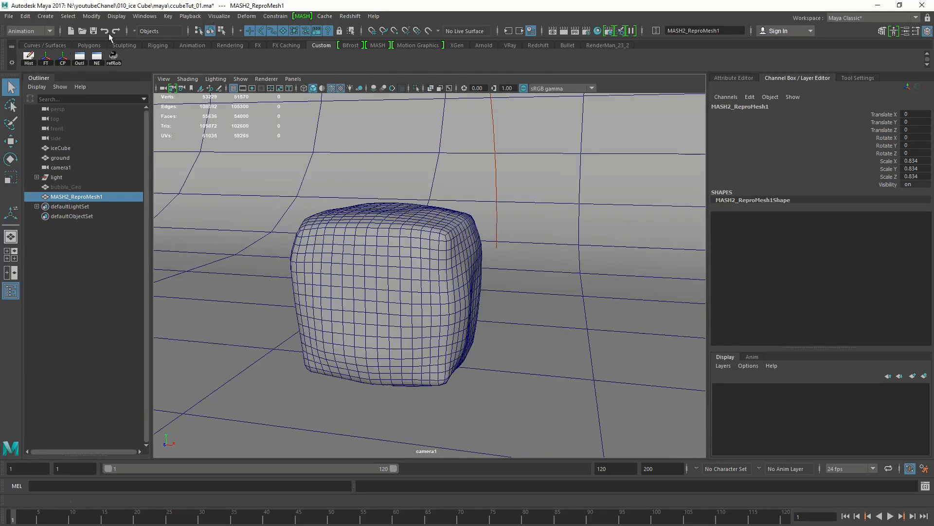
- Save the scene and render camera1 in the Redshift Render View
left_click(93, 31)
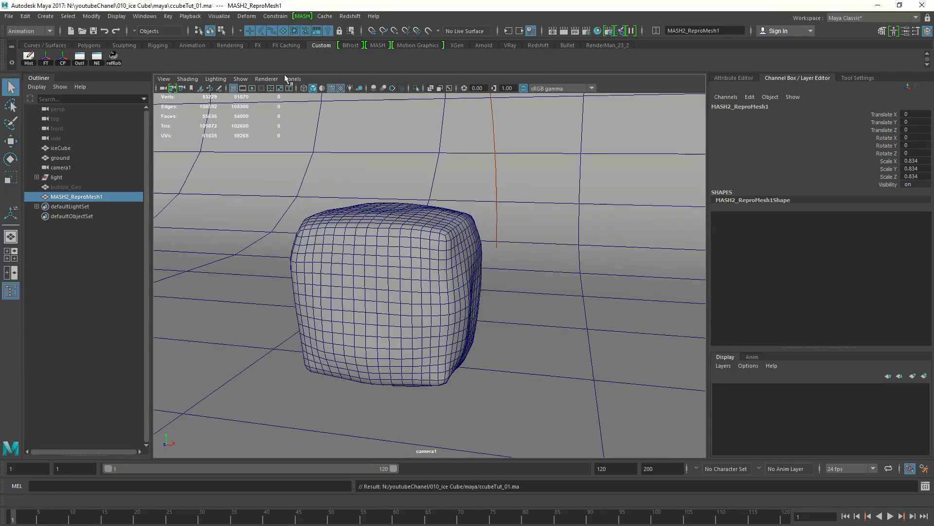
left_click(538, 45)
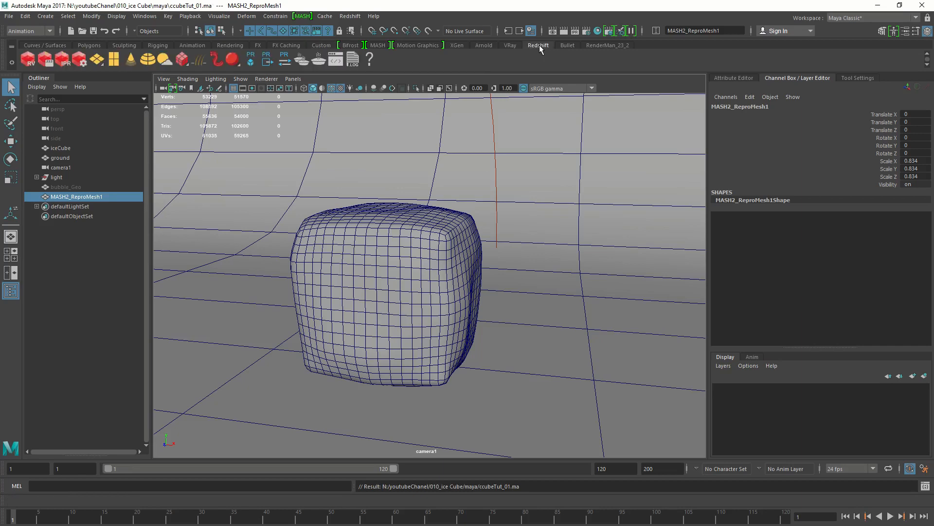
left_click(32, 62)
left_click(25, 80)
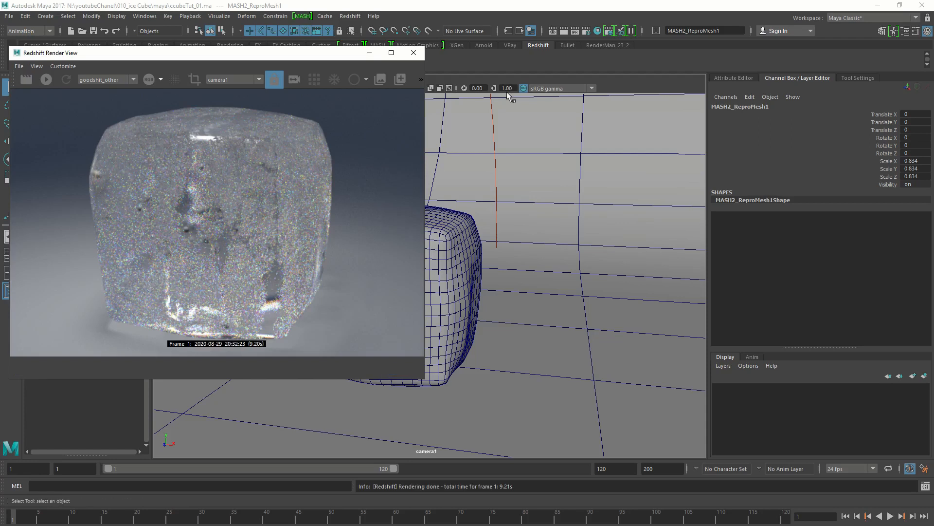
left_click_drag(330, 58, 538, 72)
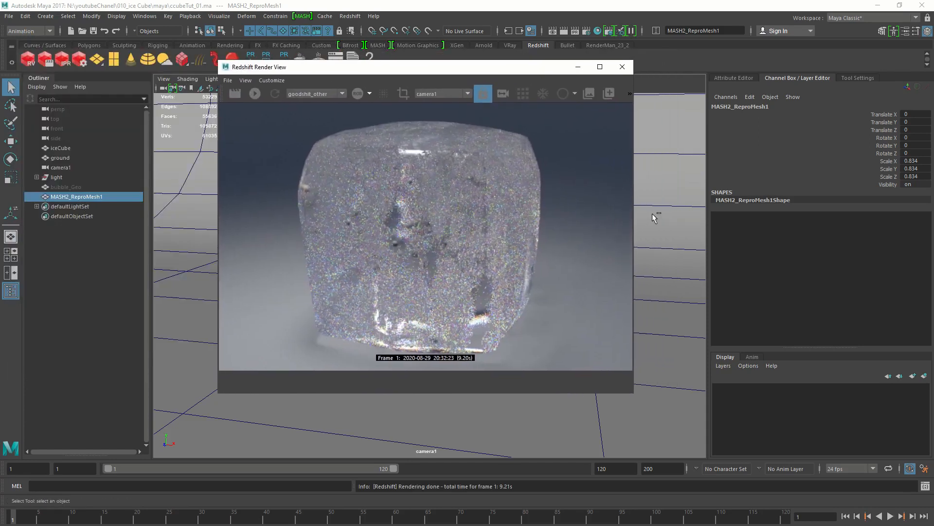
- Set the Height Scale of rsBumpMap1, the bump map on the ice cube's rsMaterial1, to 0
key("ctrl+a")
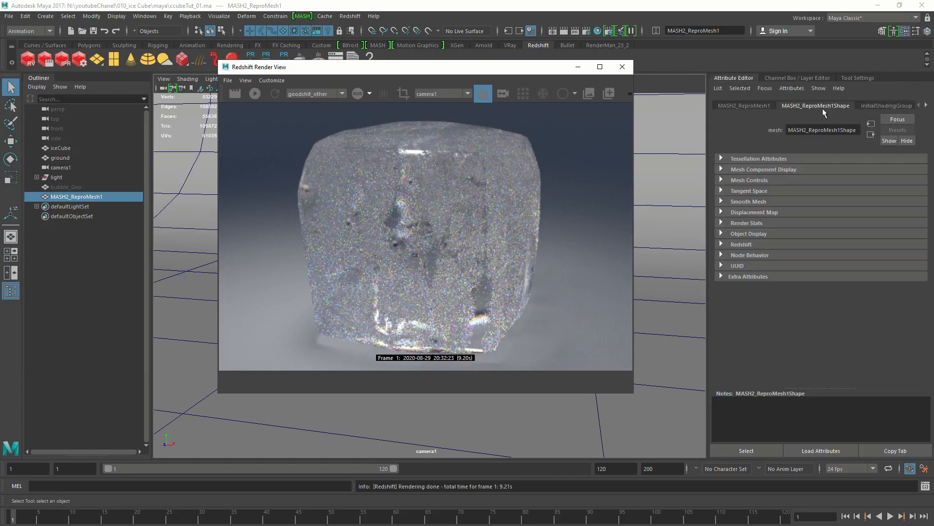
left_click_drag(563, 67, 271, 75)
left_click(432, 253)
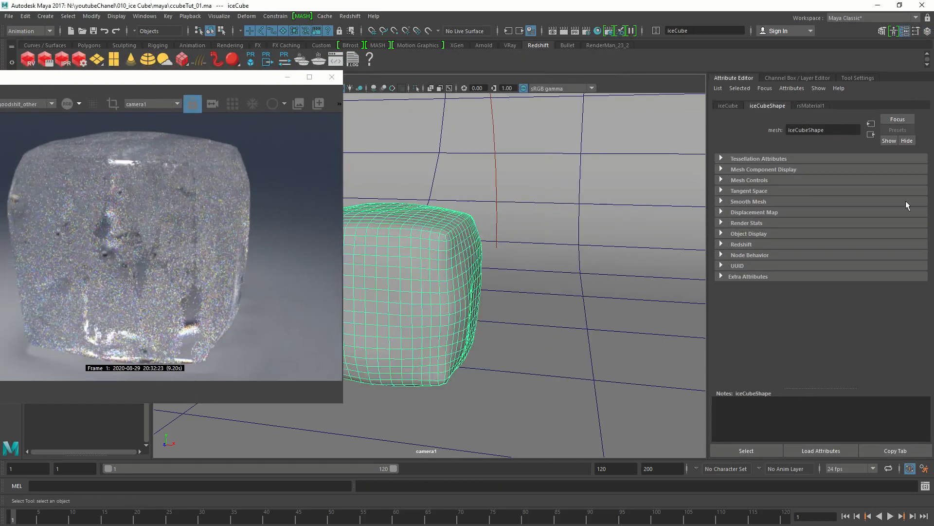
left_click(802, 104)
scroll(790, 331, "down", 5)
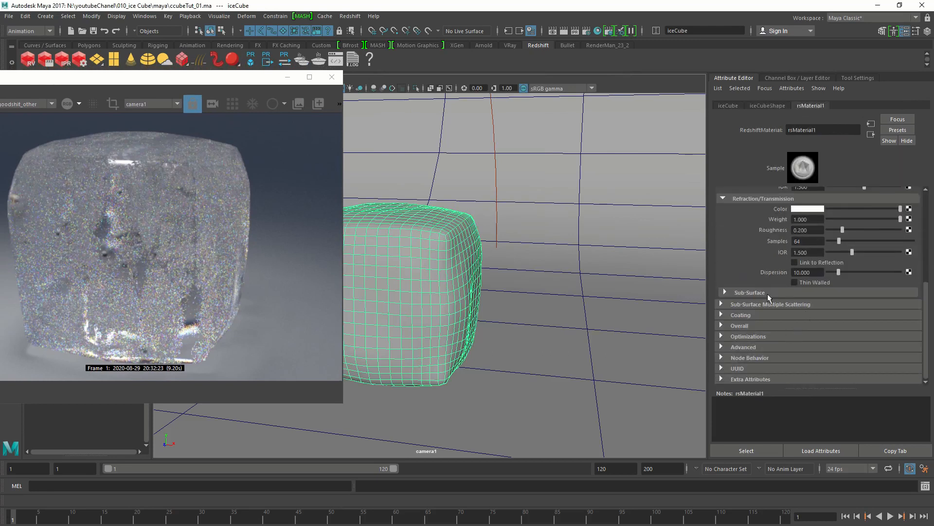
left_click(748, 326)
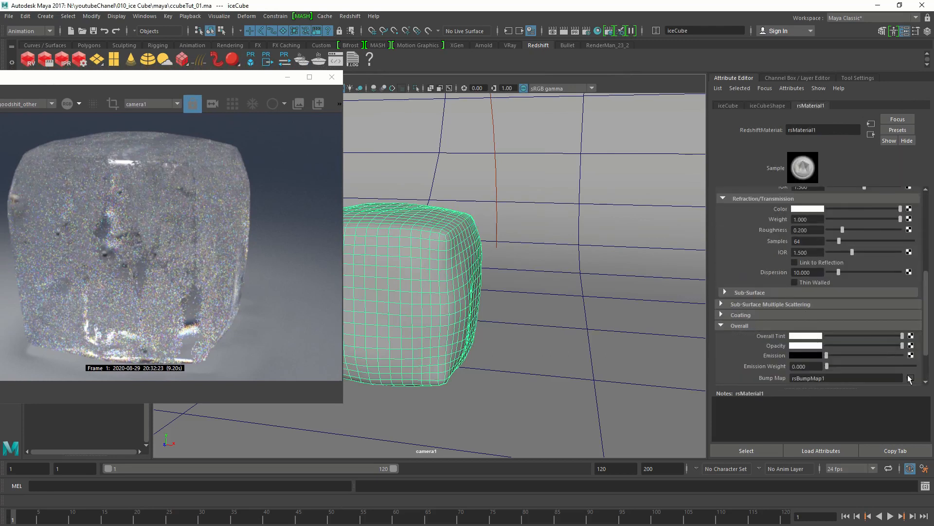
left_click(908, 374)
left_click(806, 201)
type("0.020")
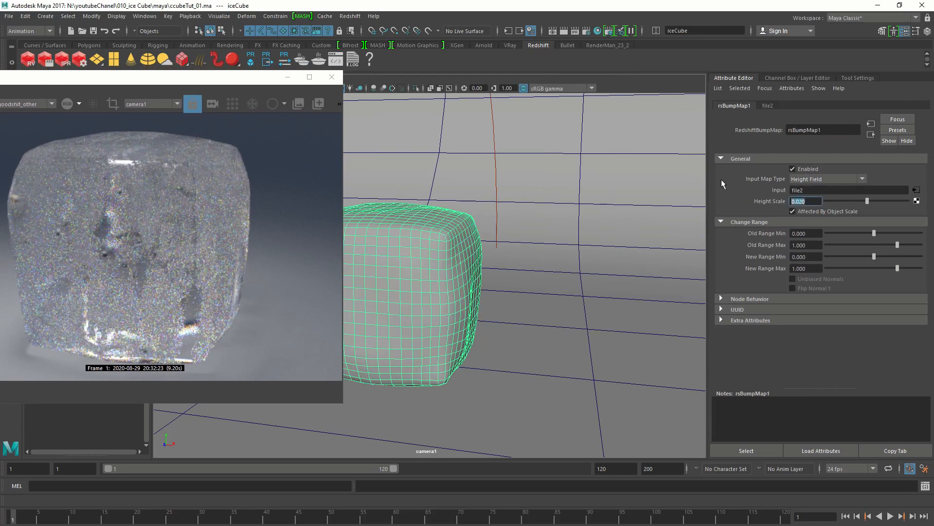
key("Return")
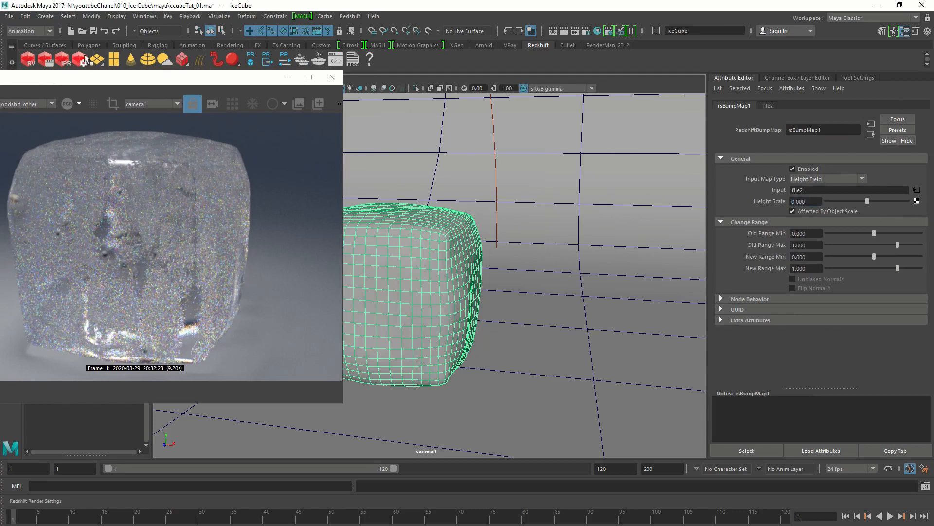
- Reposition the Redshift Render View to examine the rendered bubbles alongside the scene viewport
left_click_drag(104, 78, 422, 80)
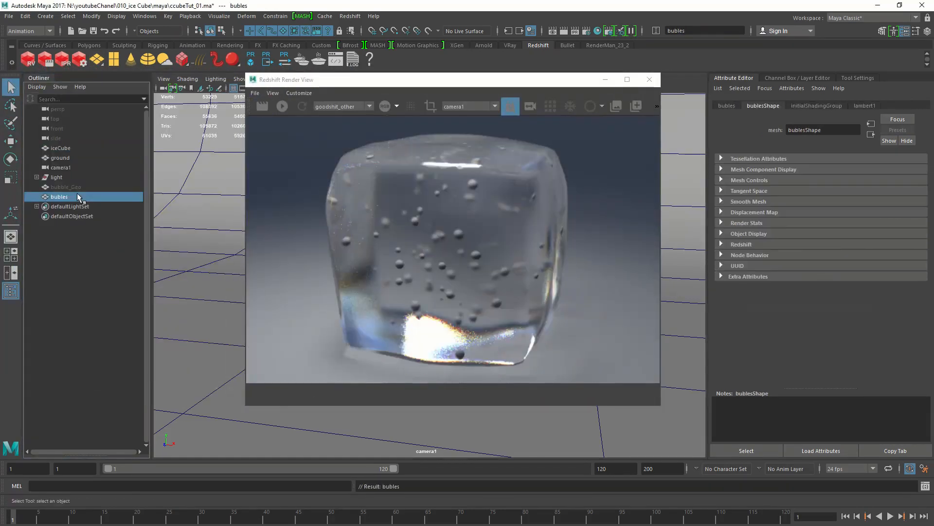
left_click_drag(580, 80, 328, 95)
left_click(548, 245)
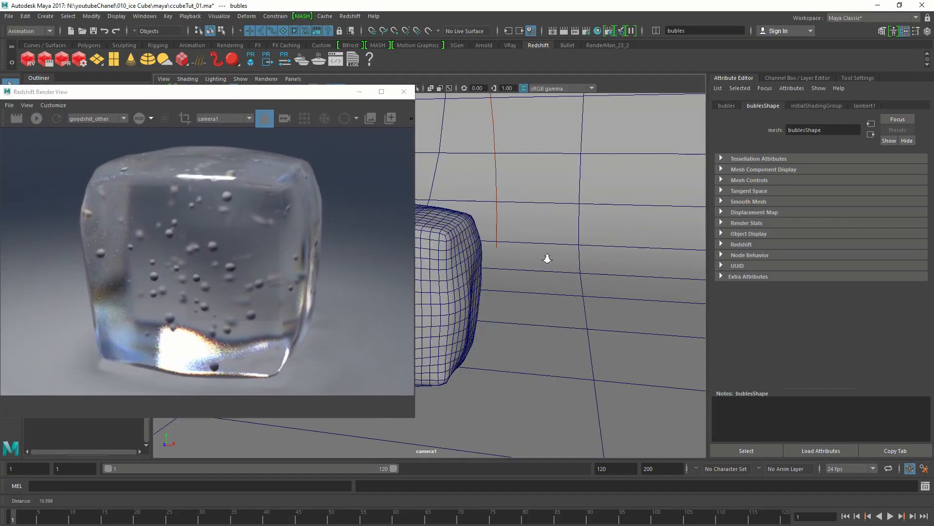
left_click_drag(288, 95, 582, 231)
left_click(440, 205)
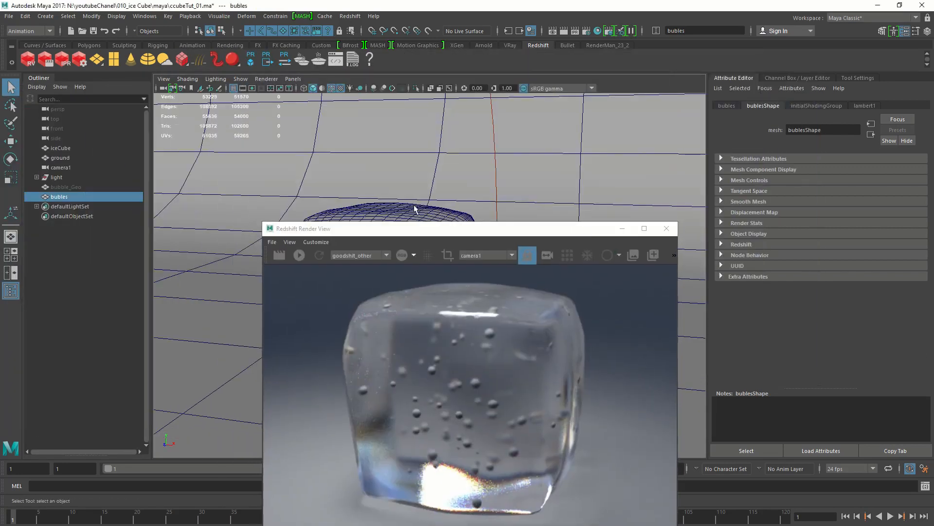
- Rename the iceCube's Redshift material rsMaterial1 as IceCube_SHD
left_click(811, 104)
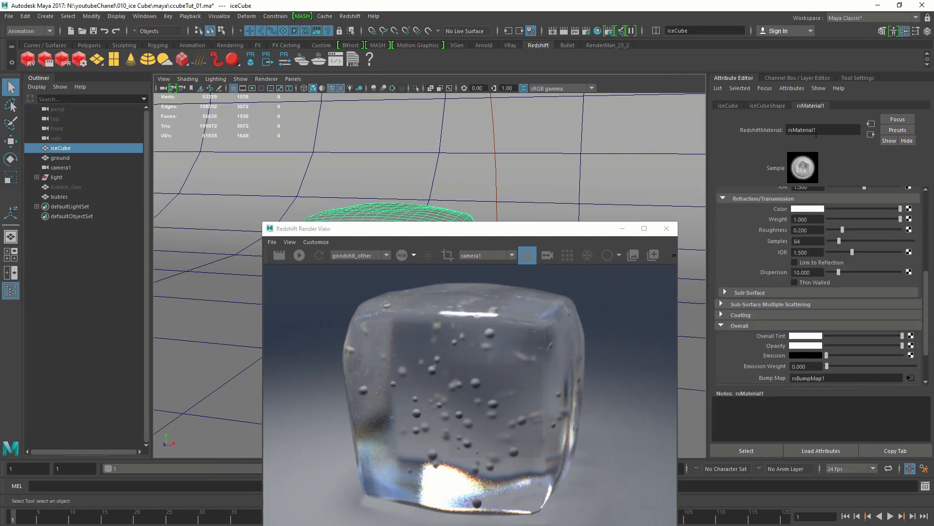
type("ice")
key("BackSpace")
key("BackSpace")
type("IceC")
- Assign the existing IceCube_SHD material to the bubles mesh
left_click(59, 197)
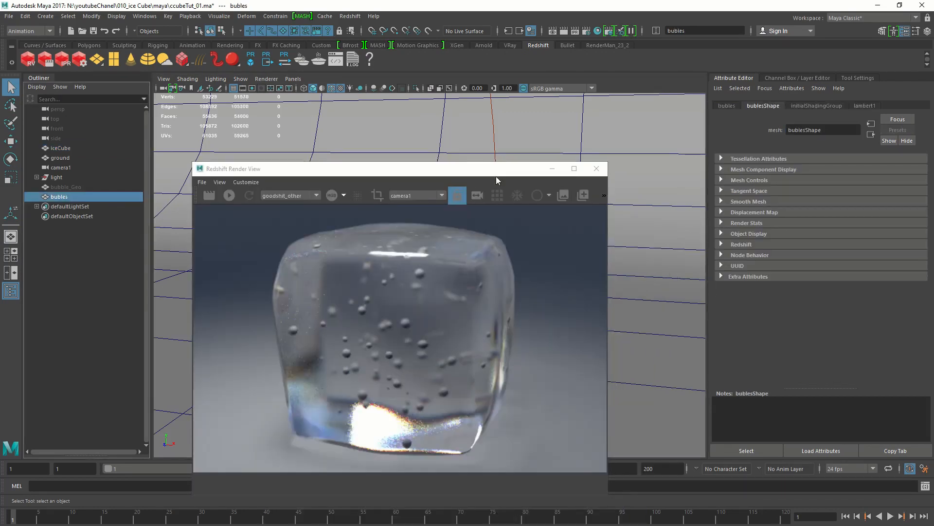
left_click_drag(503, 178, 186, 165)
right_click(551, 232)
mouse_move(589, 501)
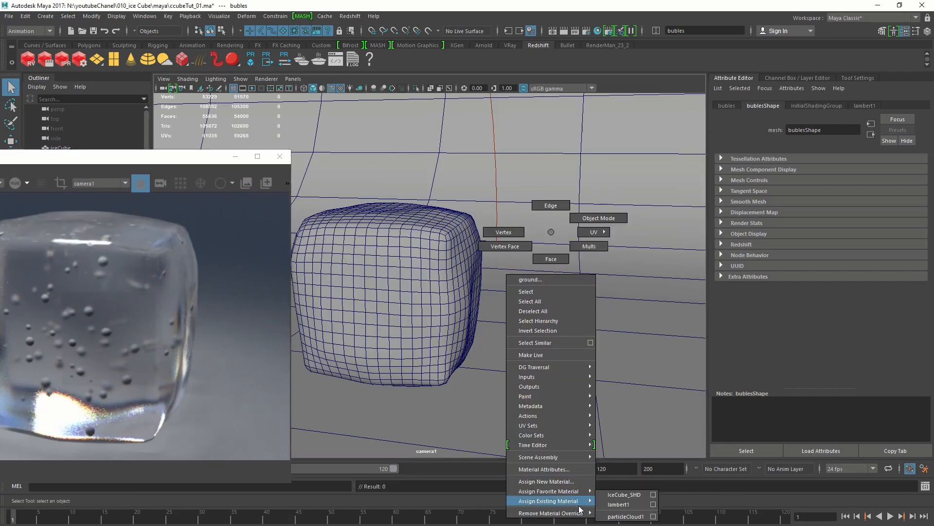
left_click(627, 494)
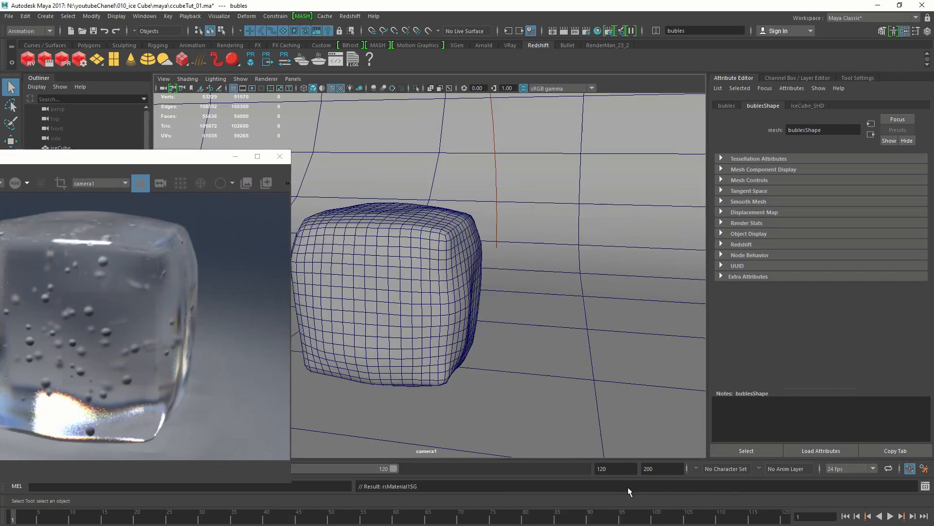
- Store a snapshot of the current render, re-render camera1 and examine the whole ice cube
left_click_drag(195, 161, 494, 106)
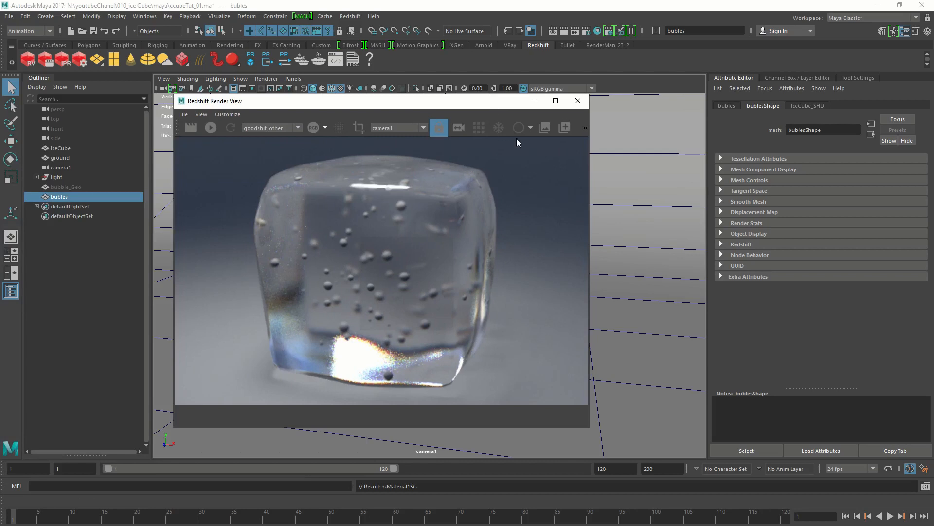
left_click(545, 127)
left_click(190, 128)
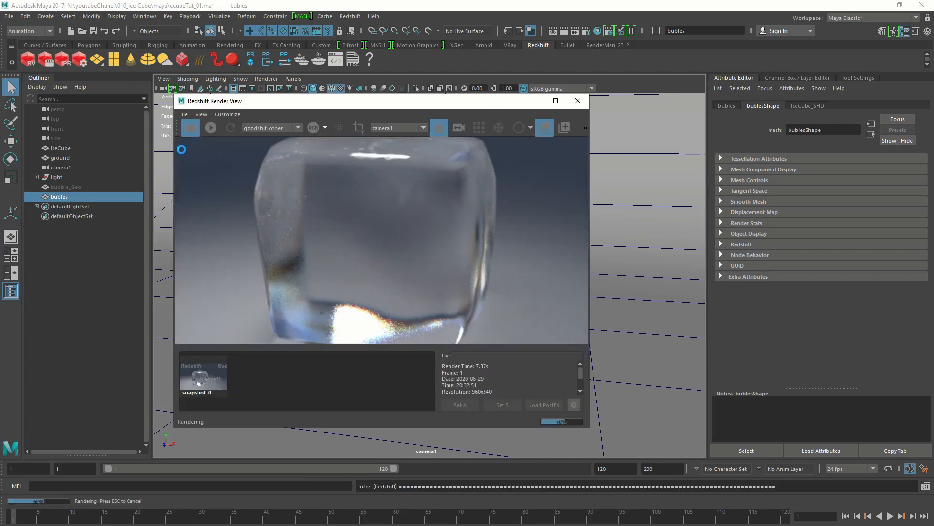
scroll(363, 183, "down", 2)
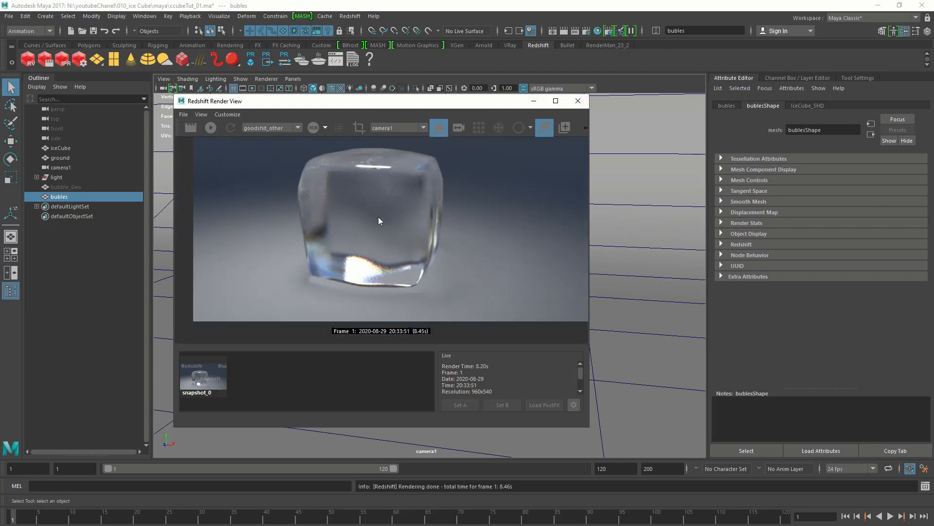
left_click_drag(442, 106, 475, 162)
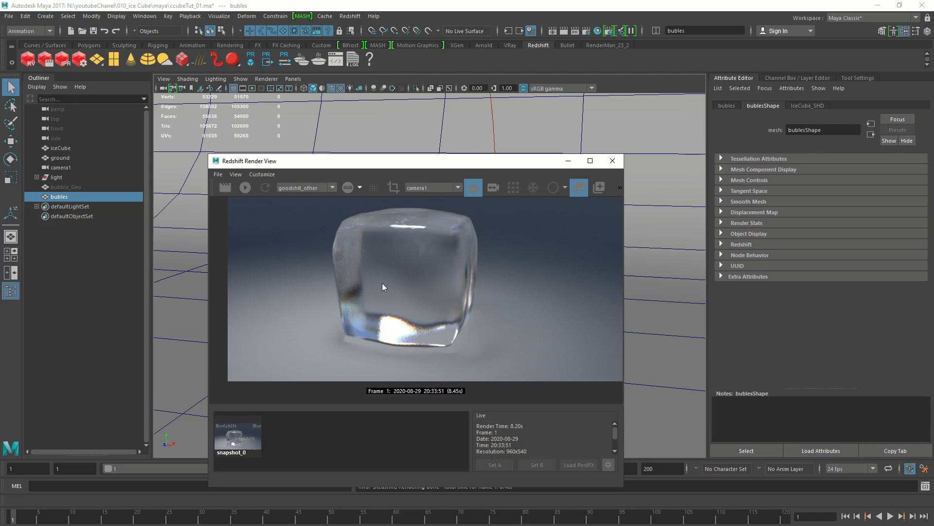
left_click_drag(446, 167, 376, 65)
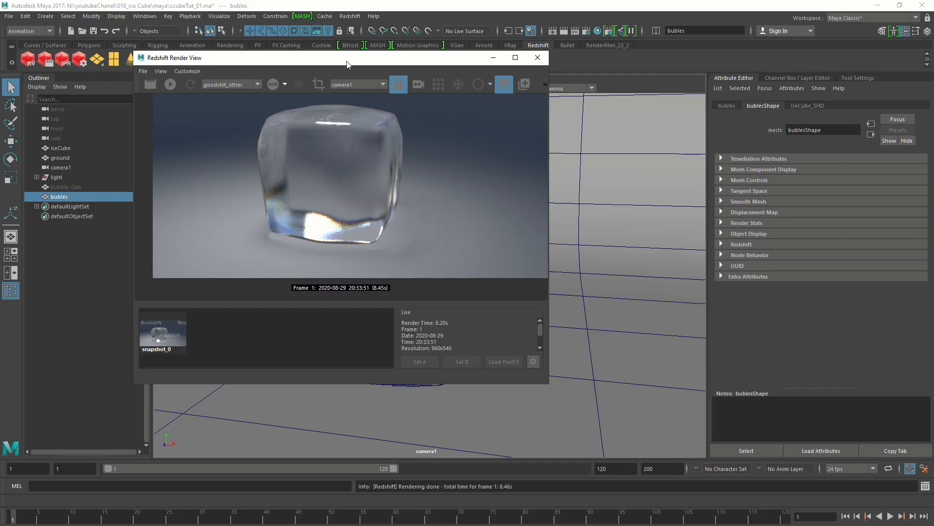
left_click_drag(346, 61, 362, 103)
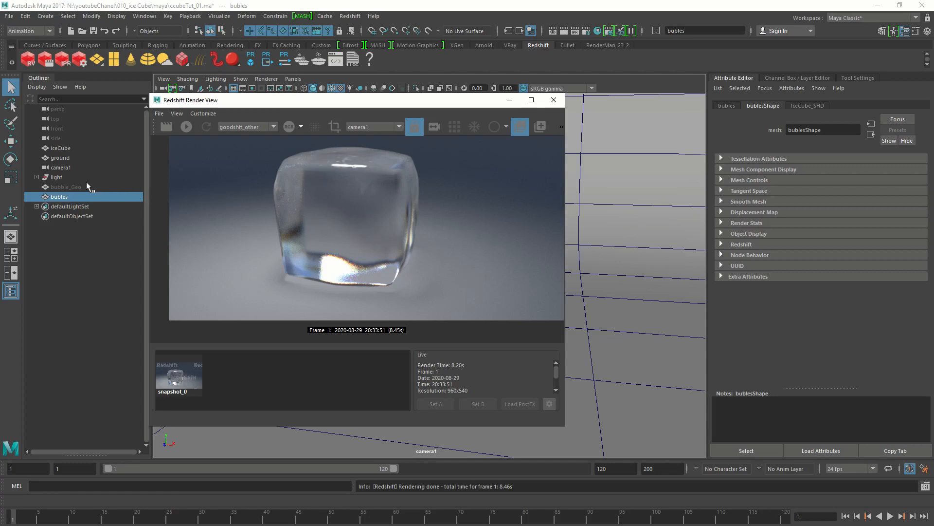
- Reverse the normals of the bubles mesh and re-render camera1, keeping a snapshot of the previous render
left_click(56, 186)
left_click(62, 196)
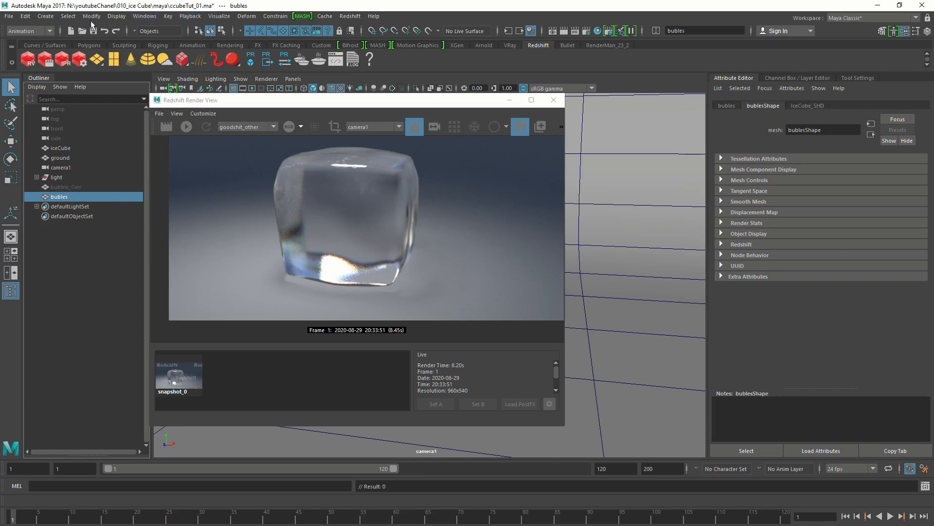
left_click(37, 31)
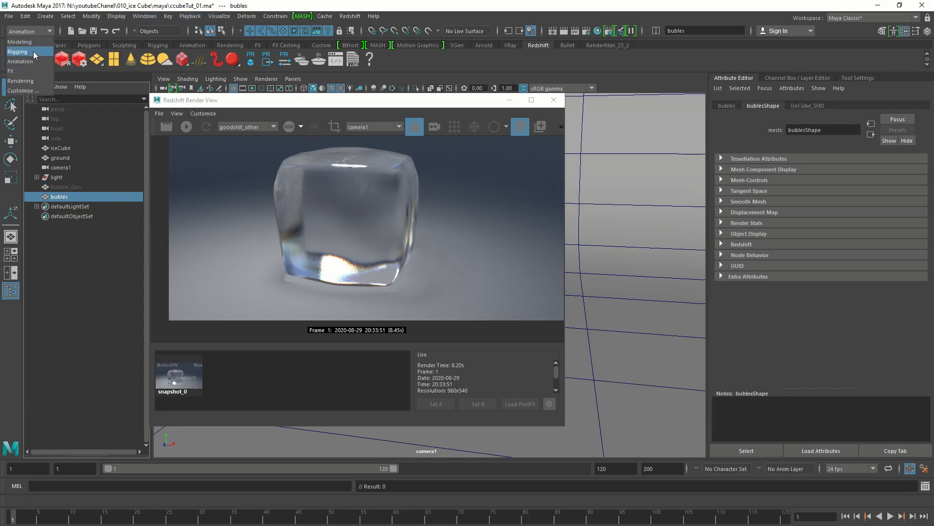
left_click(30, 42)
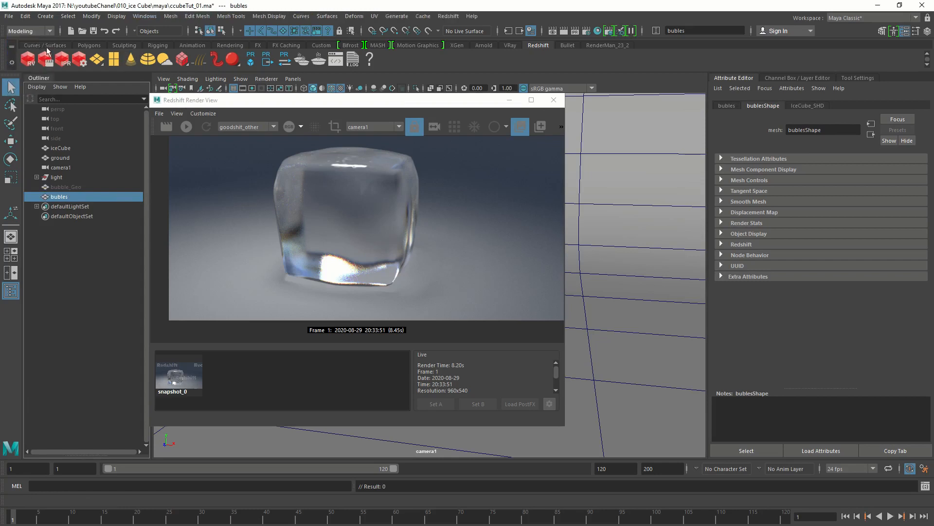
left_click(277, 16)
left_click(285, 60)
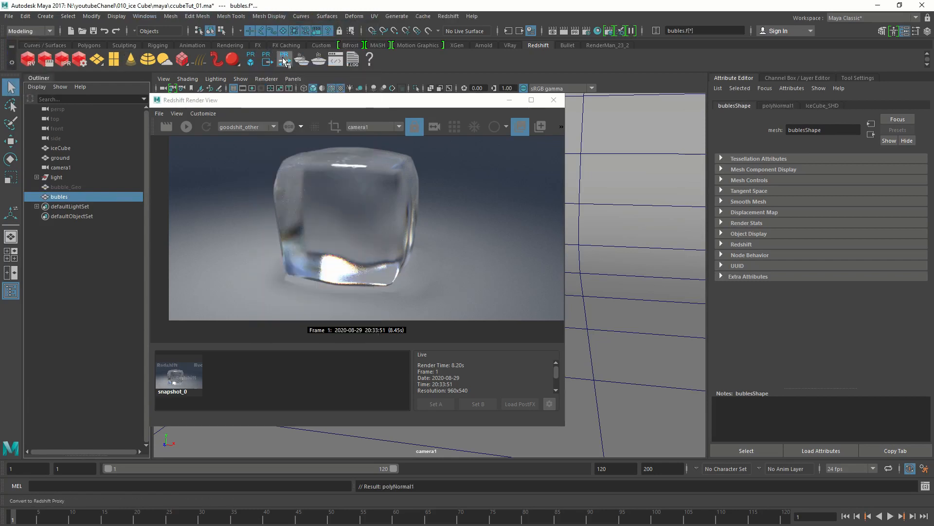
left_click(537, 127)
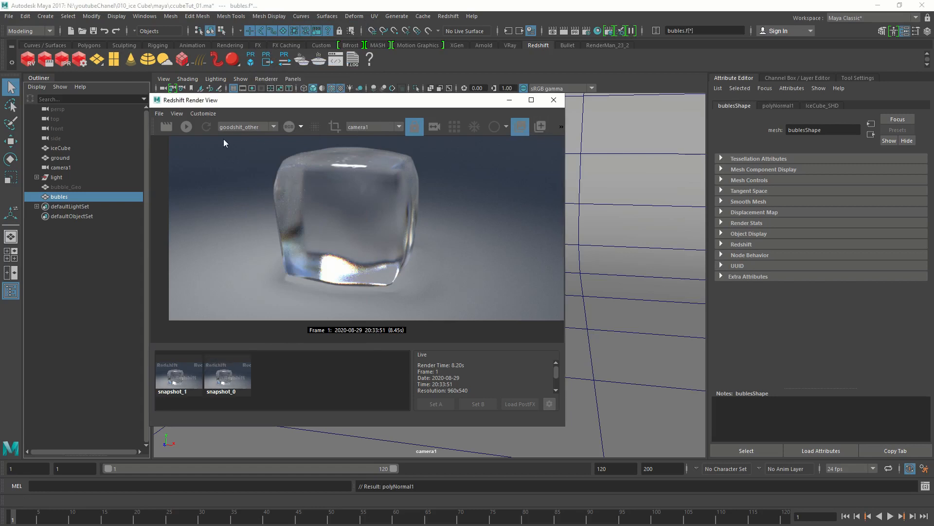
left_click(164, 129)
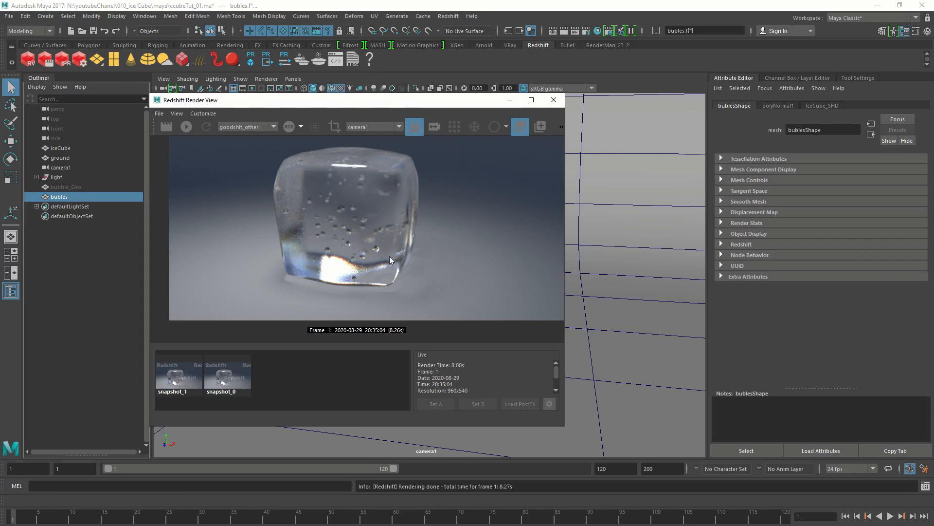
- Set the Height Scale of IceCube_SHD's bump map, rsBumpMap1, to 0.005 and start a test render
left_click(820, 106)
left_click(913, 379)
left_click(811, 201)
type("5")
key("Return")
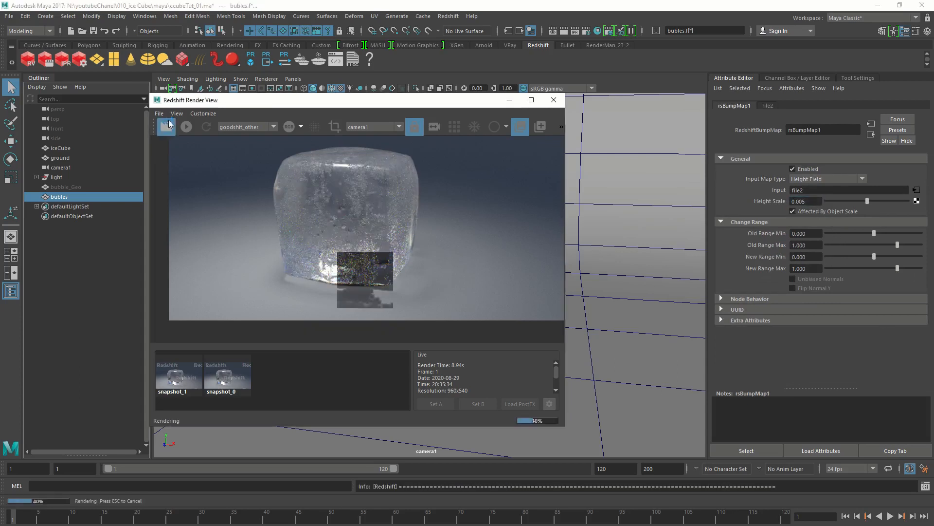
left_click_drag(407, 102, 456, 104)
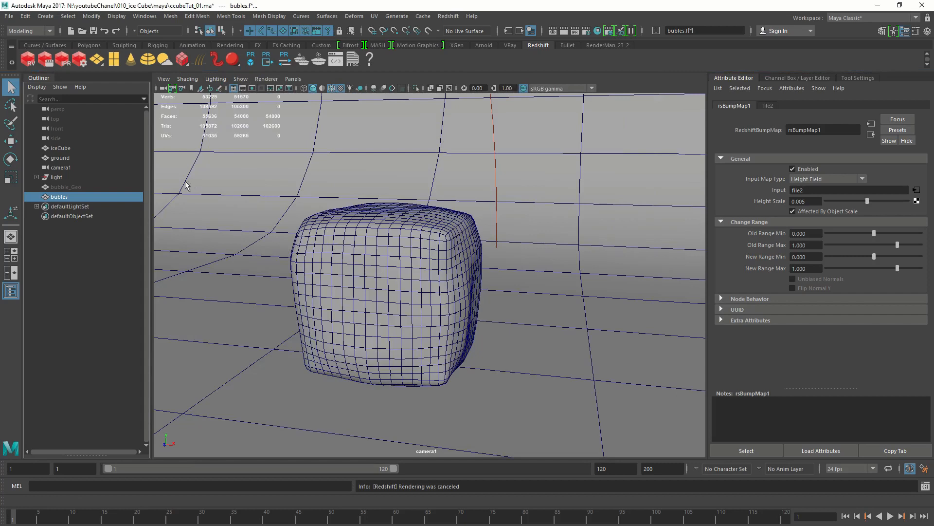
- Open the Shatter effect options for the iceCube mesh and reset them to their defaults
left_click(66, 187)
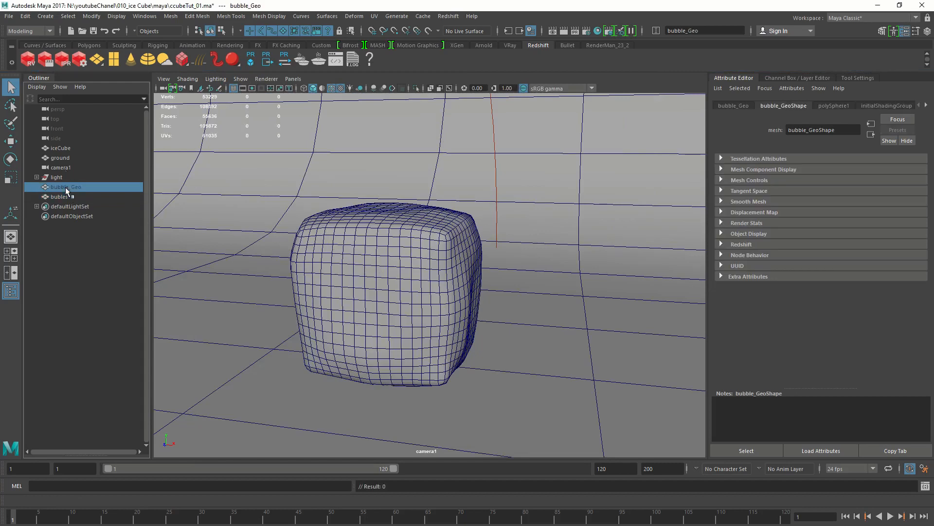
left_click(61, 148)
left_click(19, 32)
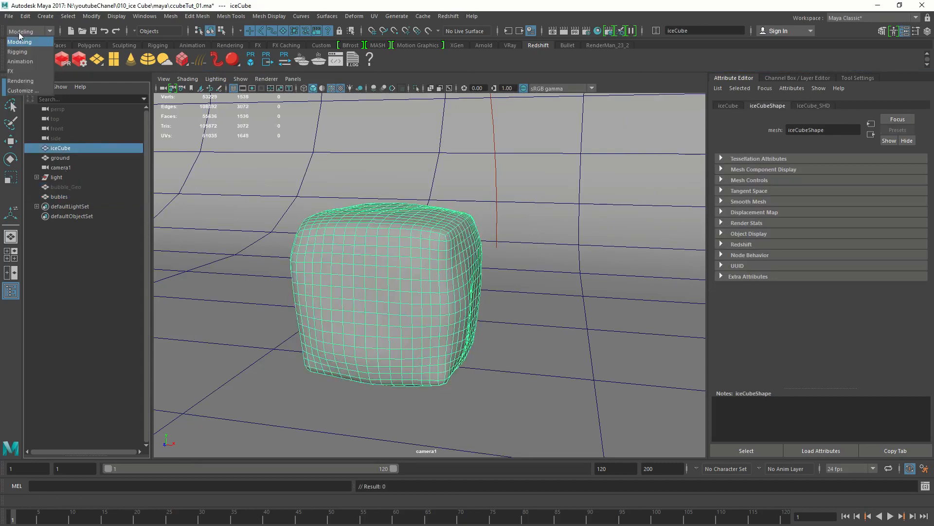
left_click(19, 73)
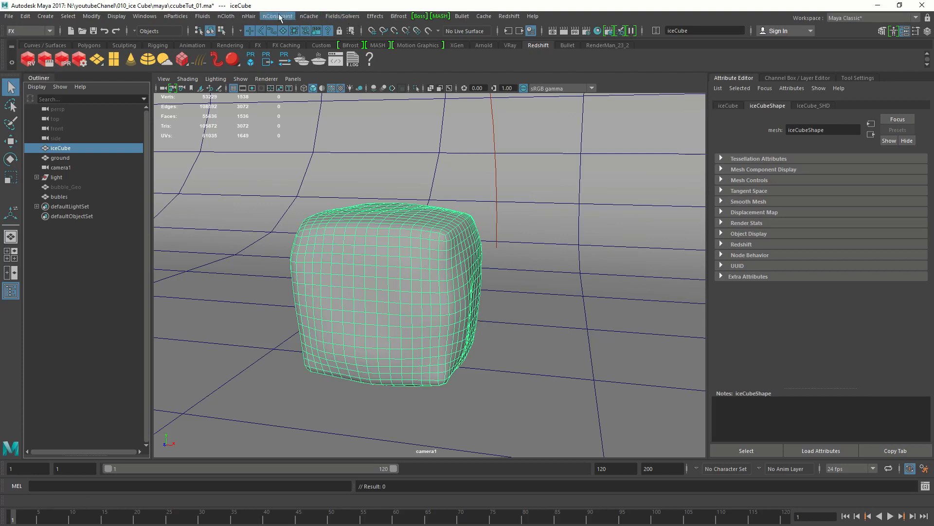
left_click(374, 16)
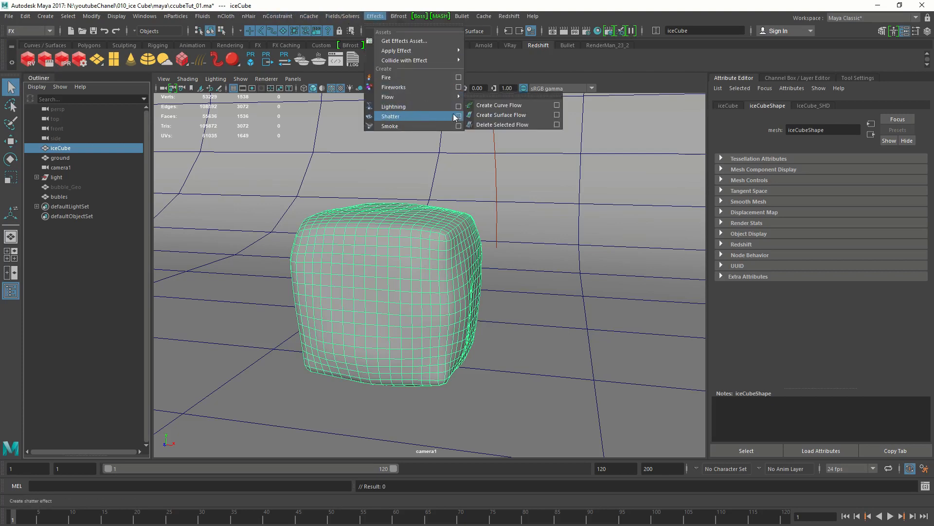
left_click(458, 116)
left_click(349, 97)
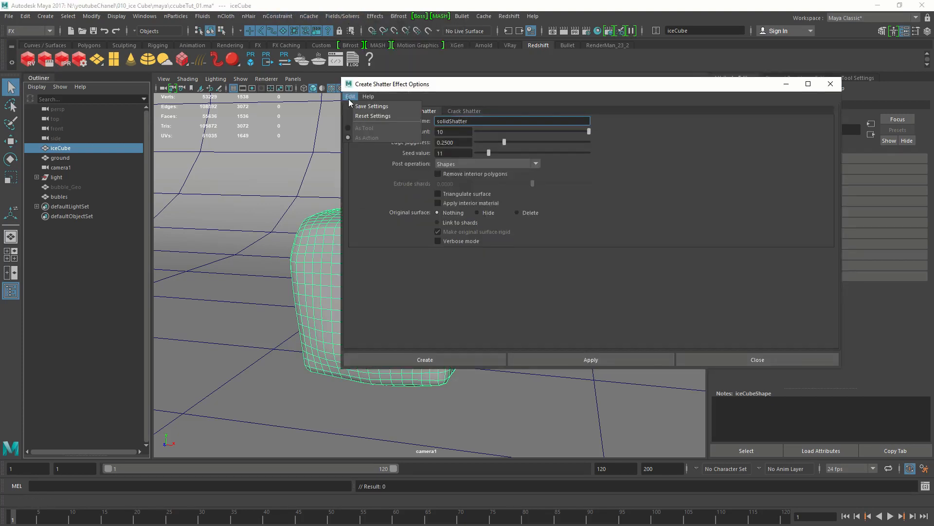
left_click(372, 115)
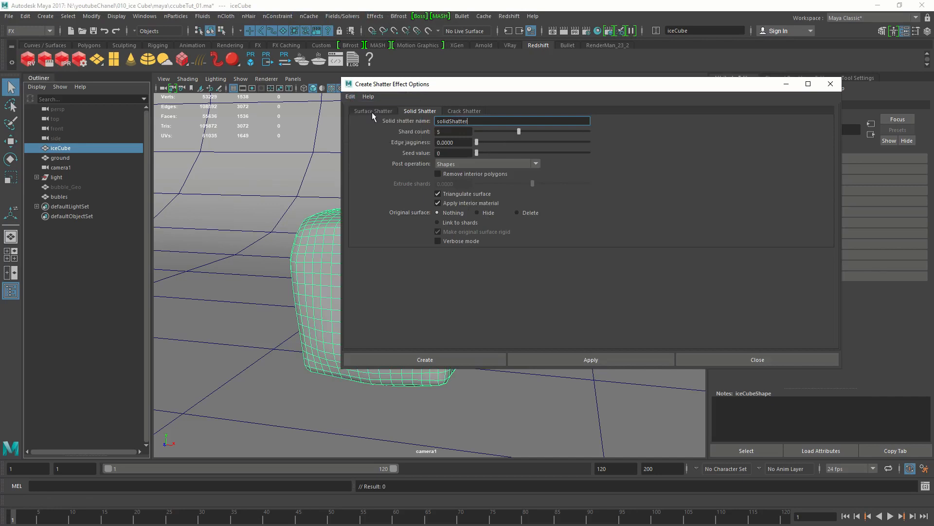
- Apply a solid shatter to iceCube with shard count 10, edge jagginess 0.25 and seed 11, without Triangulate surface or Apply interior material
left_click(425, 111)
double_click(449, 130)
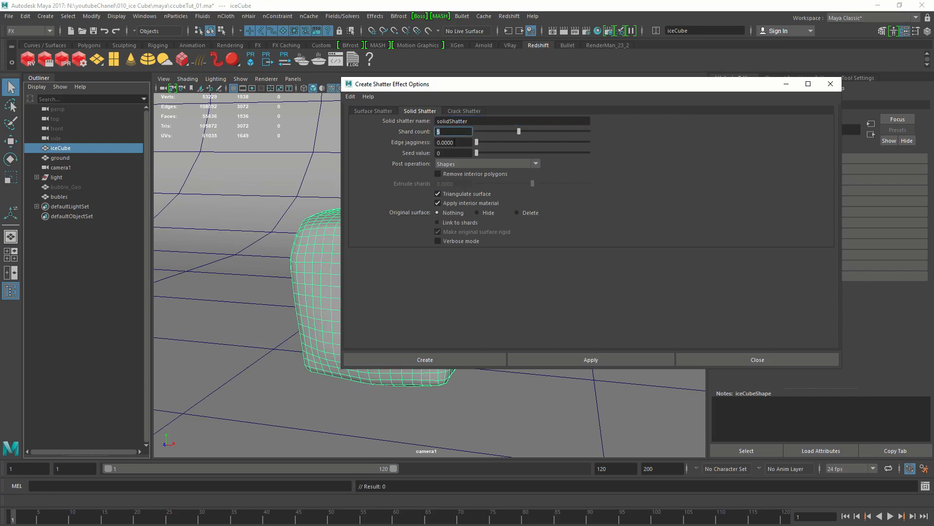
double_click(459, 142)
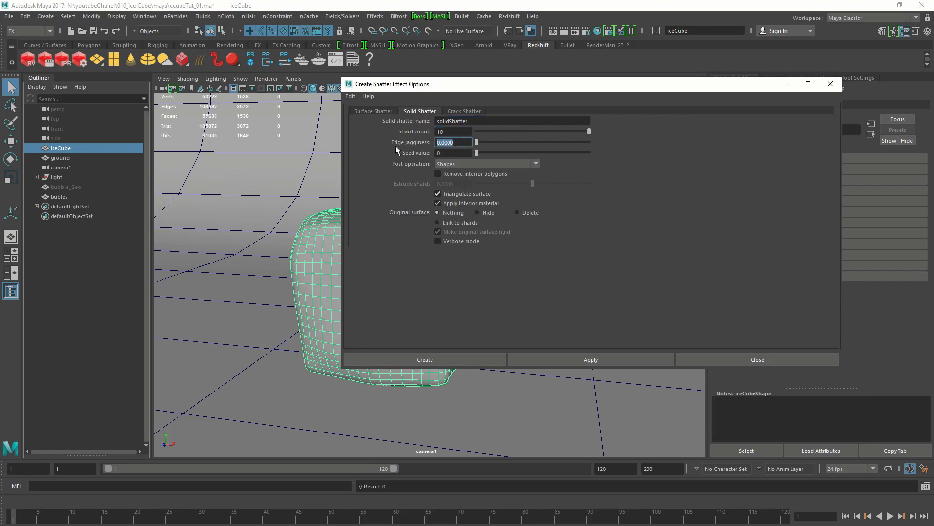
type(".25")
key("Tab")
type("11")
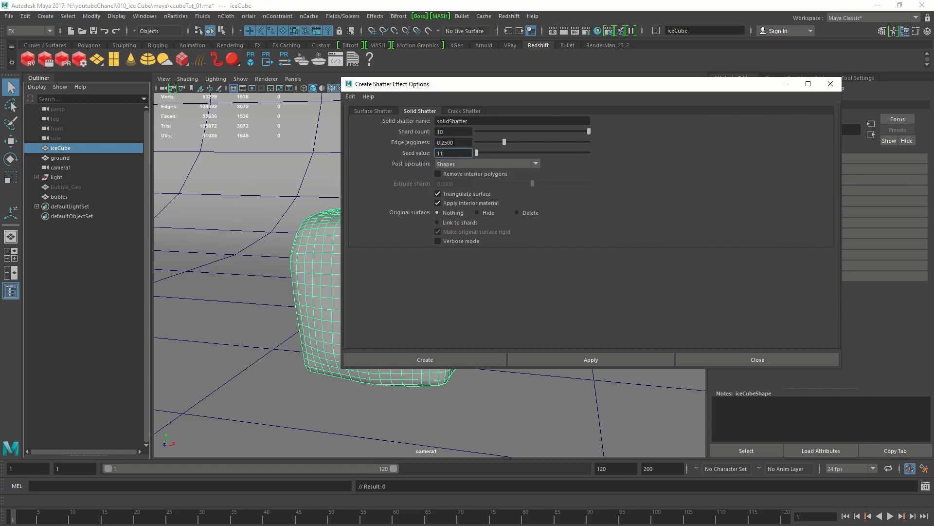
left_click(459, 141)
left_click(438, 203)
left_click_drag(342, 368, 523, 281)
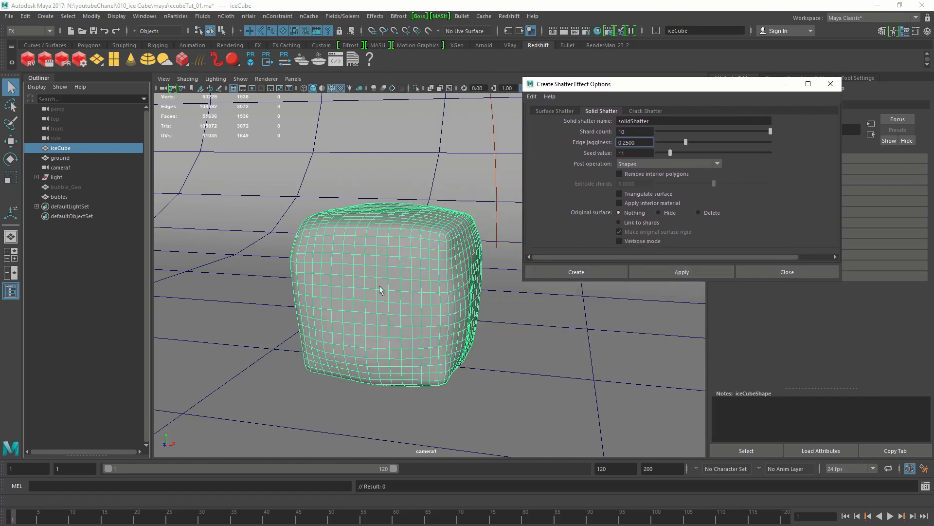
left_click(659, 271)
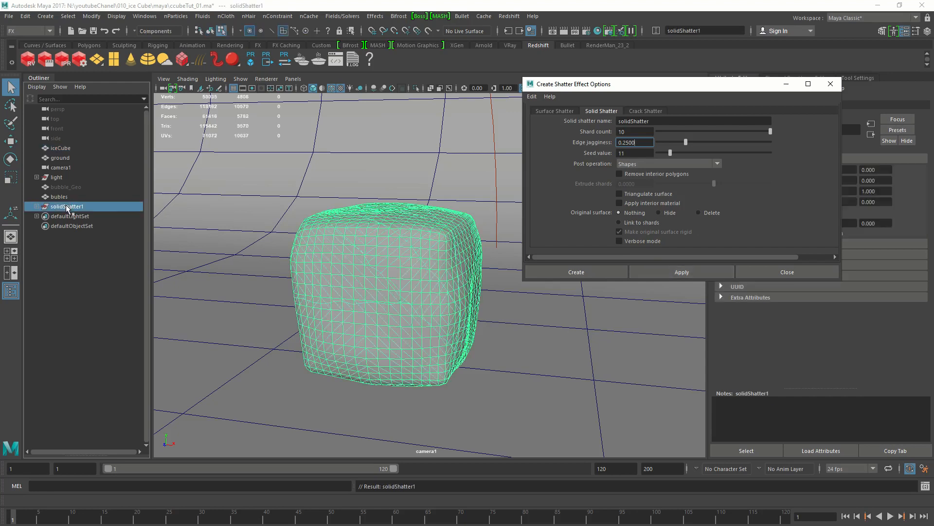
- Return to object mode, hide the original iceCube mesh and select one of the diagonal shards on the front
right_click_drag(406, 207, 449, 190)
left_click(71, 147)
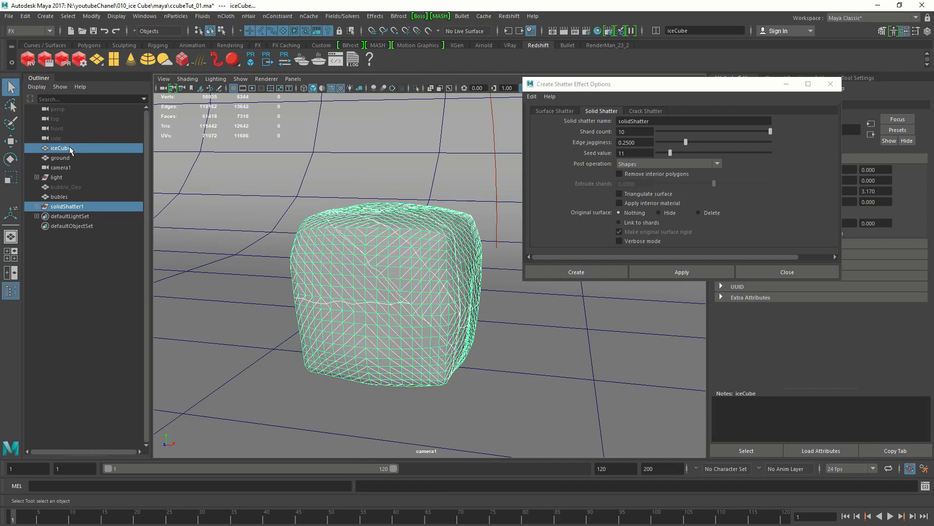
key("ctrl+h")
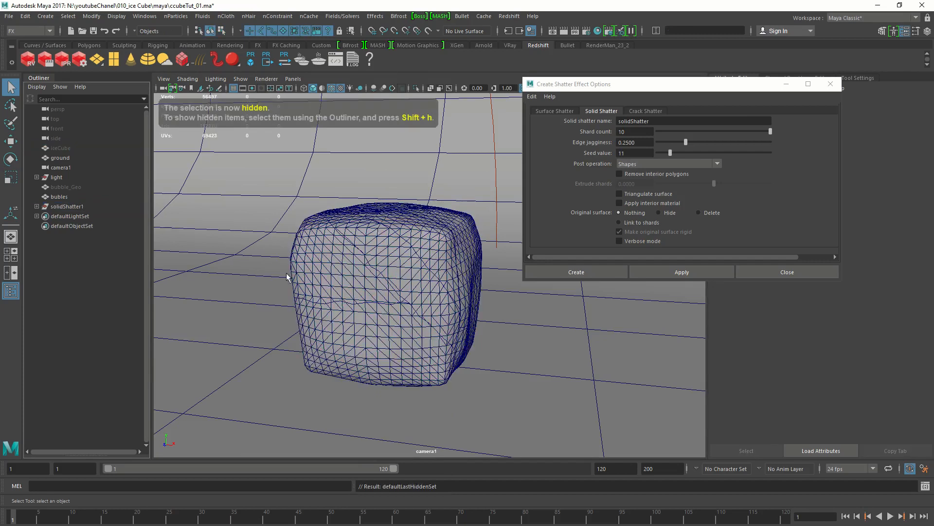
left_click(397, 287)
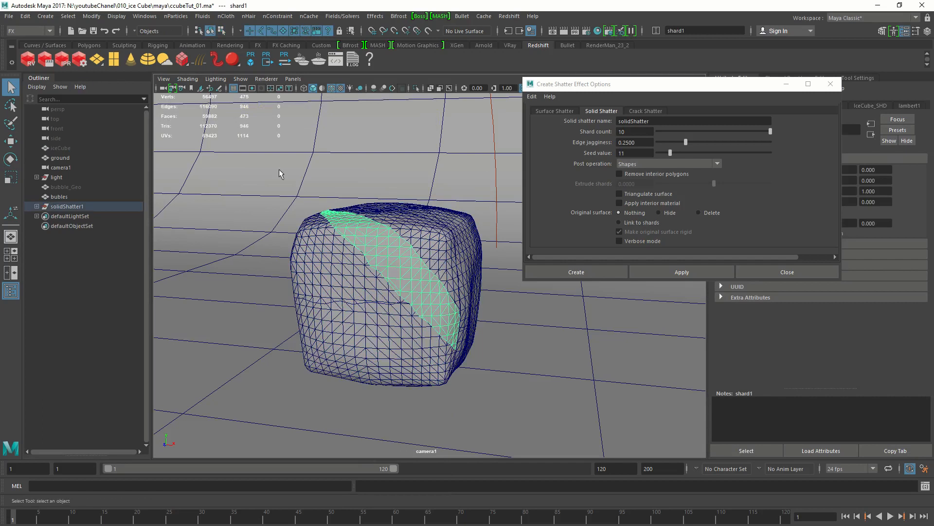
- Render the shattered ice cube through camera1 in the Redshift Render View and examine the cracks
left_click(28, 60)
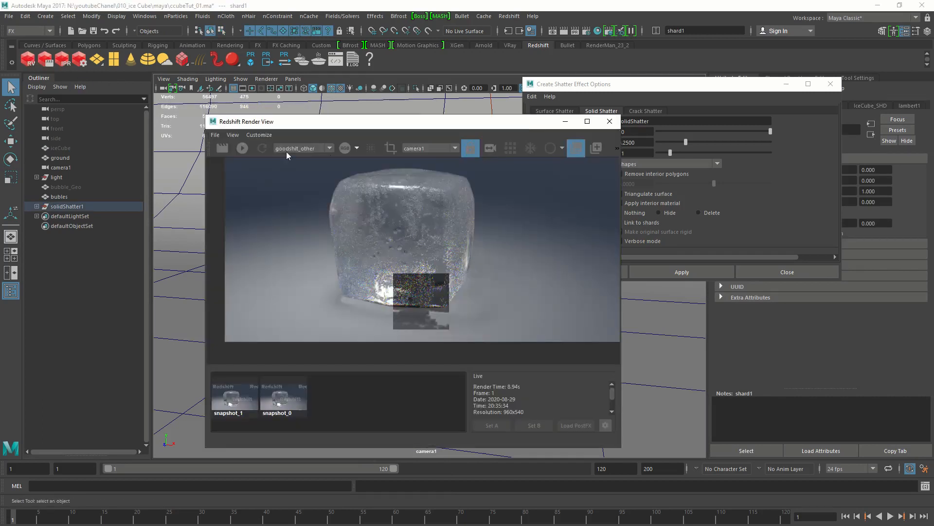
left_click(223, 147)
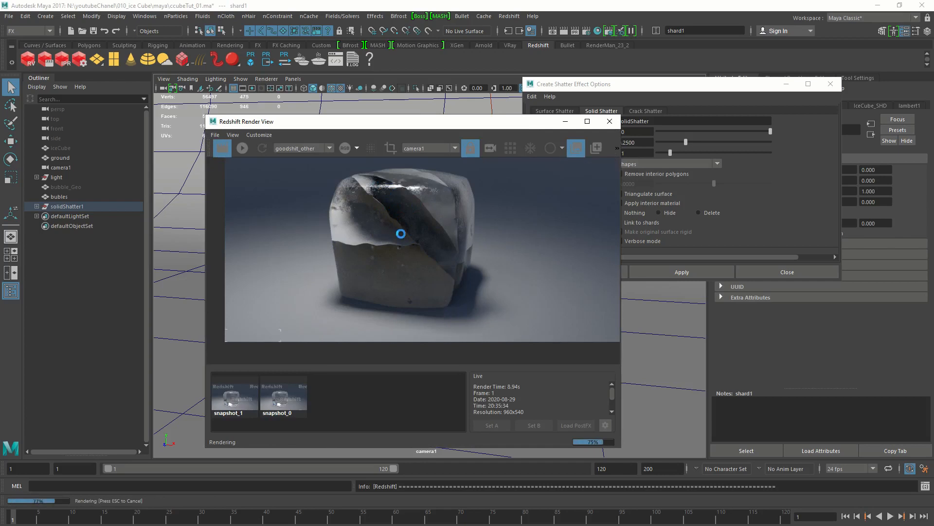
left_click_drag(404, 250, 406, 259)
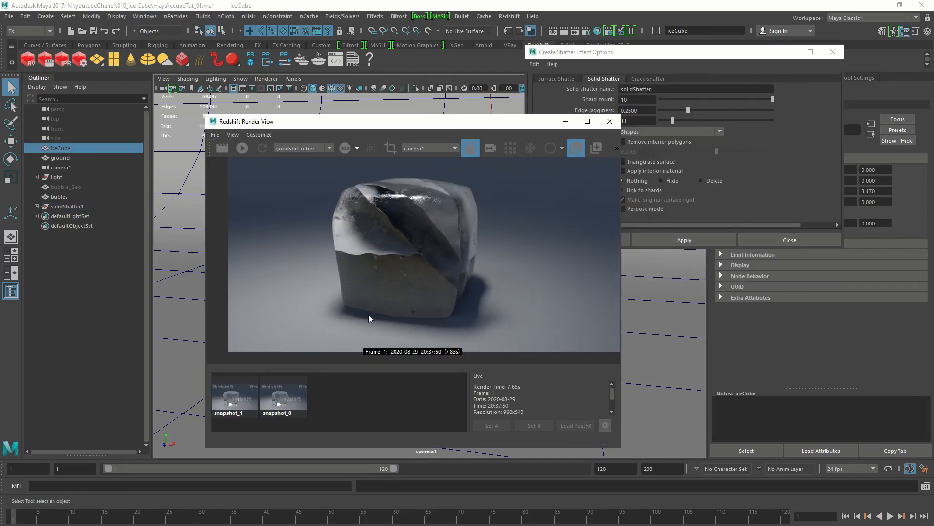
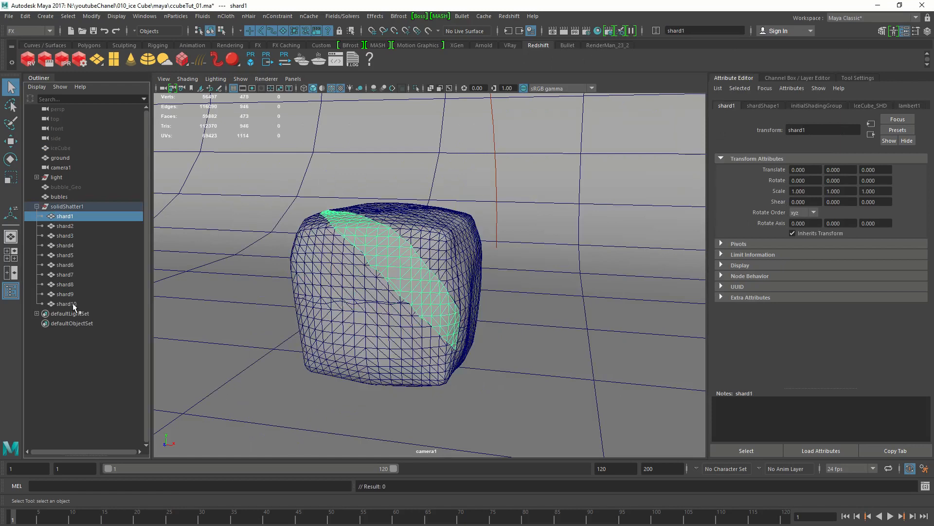
- Assign the IceCube_SHD material to shard1 through shard10 and store a snapshot of the shattered cube's render in the Redshift Render View
left_click(72, 302, "shift")
right_click_drag(288, 159, 360, 429)
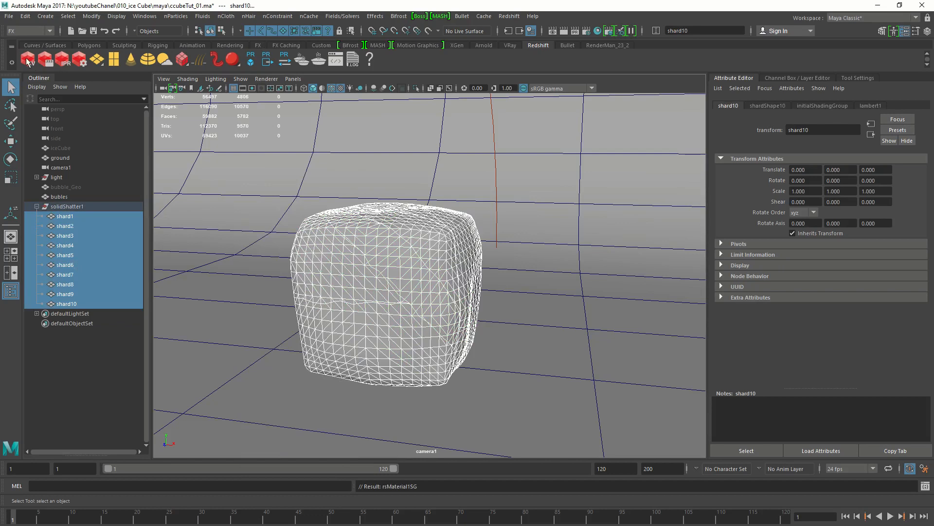
left_click(27, 59)
left_click(596, 147)
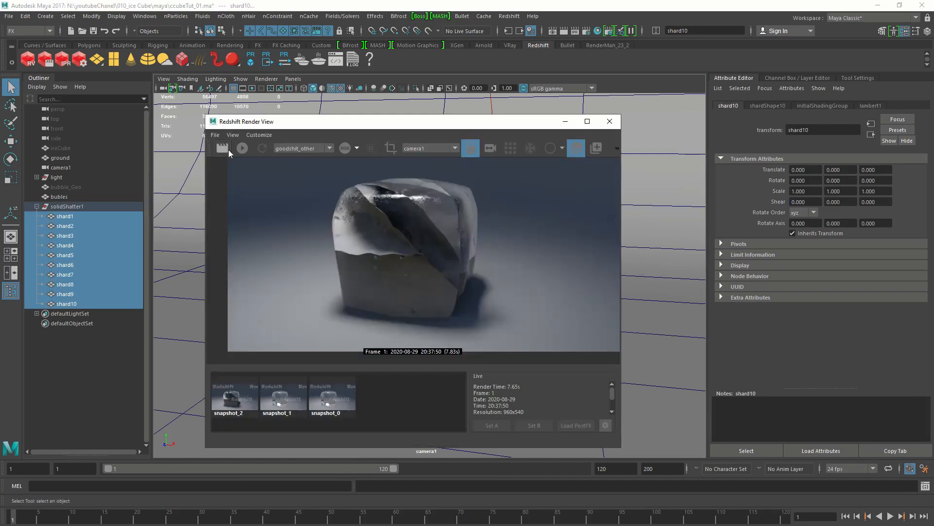
left_click(609, 121)
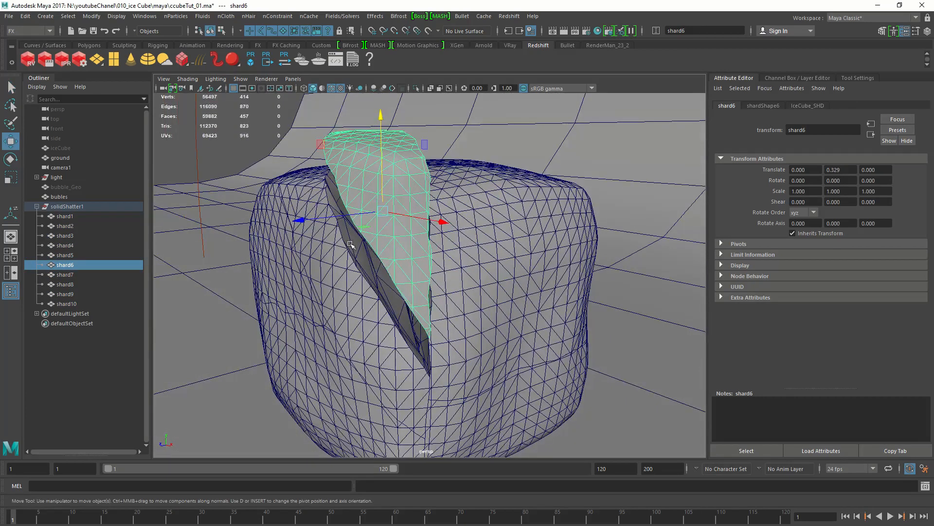
- Inspect the inner crack faces beneath the raised shard6 and undo its upward move
left_click_drag(382, 290, 404, 282, "alt")
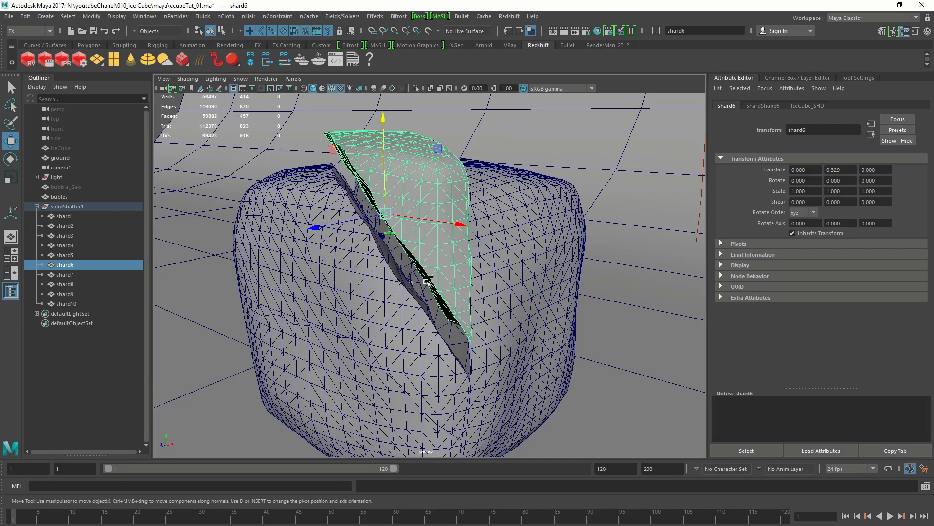
key("ctrl+z")
- Delete the construction history, freeze the transformations and center the pivots of shard1 through shard10
left_click(68, 216)
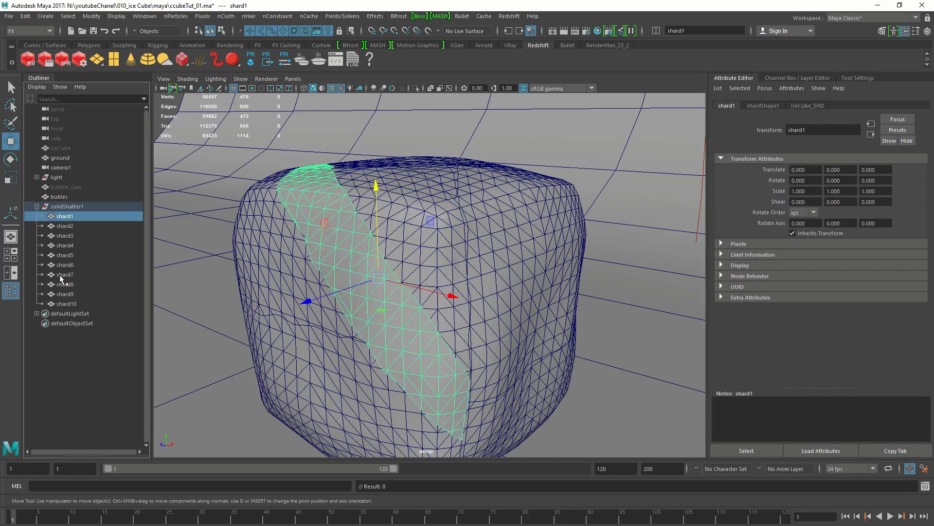
left_click(66, 304, "shift")
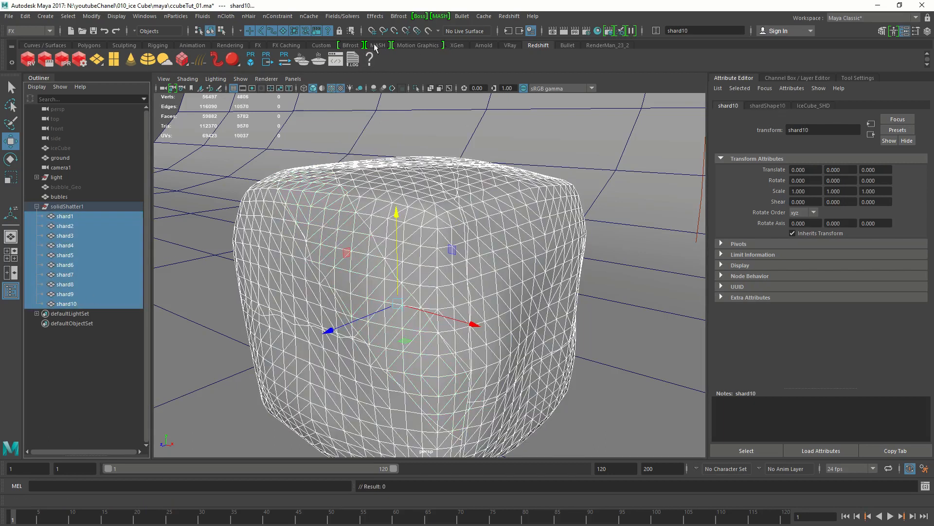
left_click(321, 45)
left_click(30, 60)
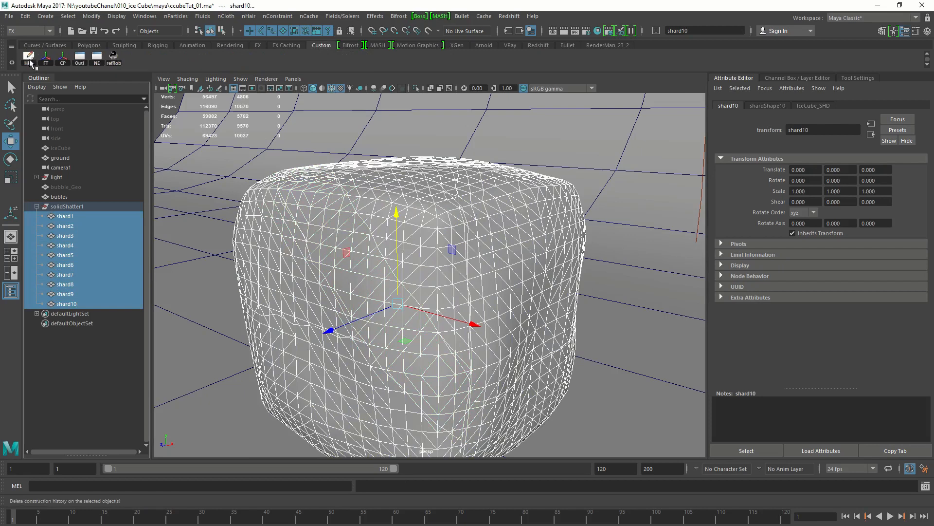
left_click(46, 59)
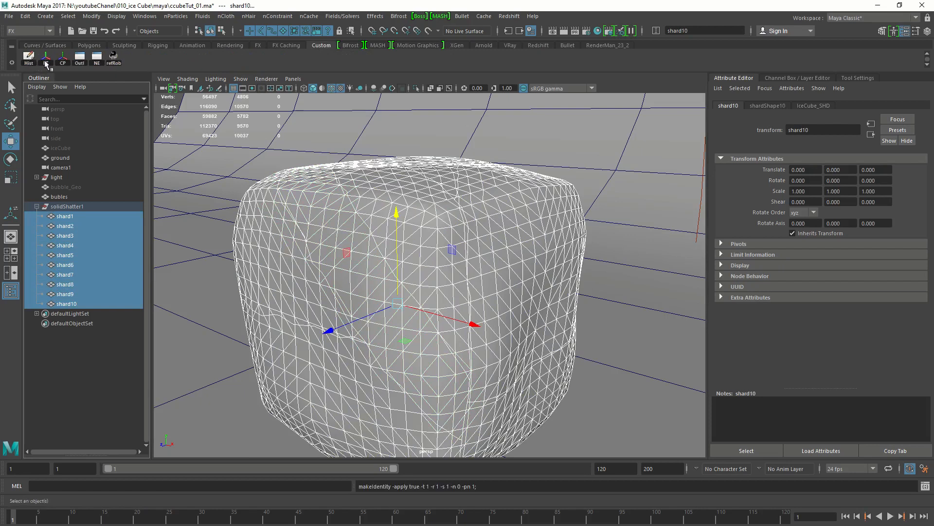
left_click(63, 59)
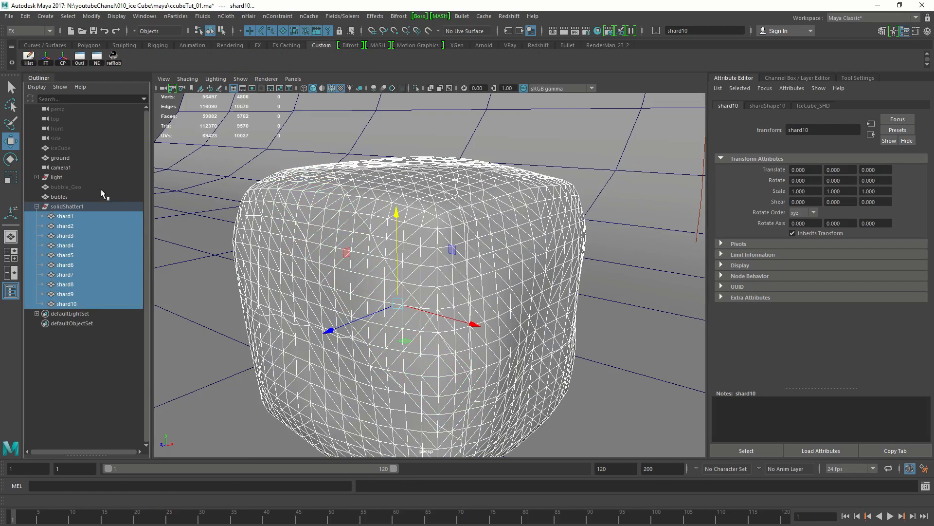
- Examine the shards of solidShatter1 one after another, checking each piece's shape and pivot position
left_click_drag(314, 266, 328, 262, "alt")
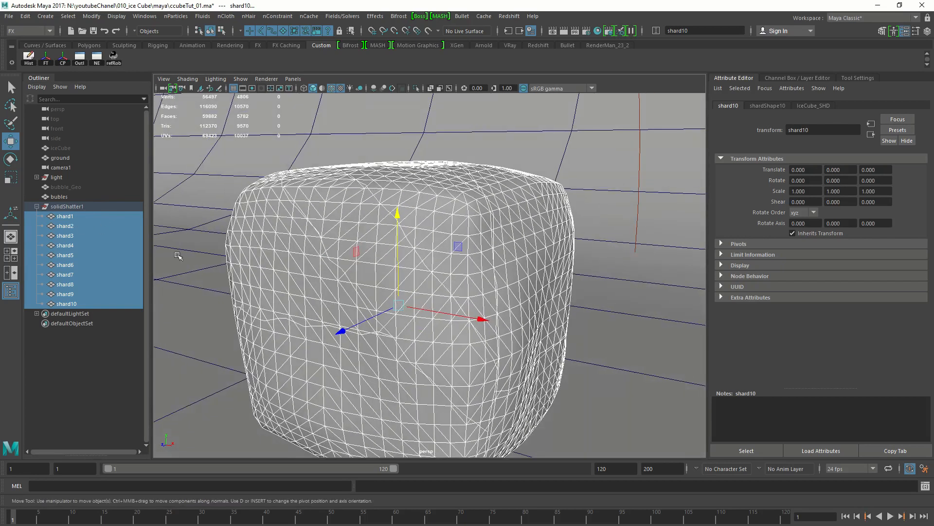
left_click(69, 217)
left_click_drag(392, 292, 350, 284, "alt")
left_click(68, 226)
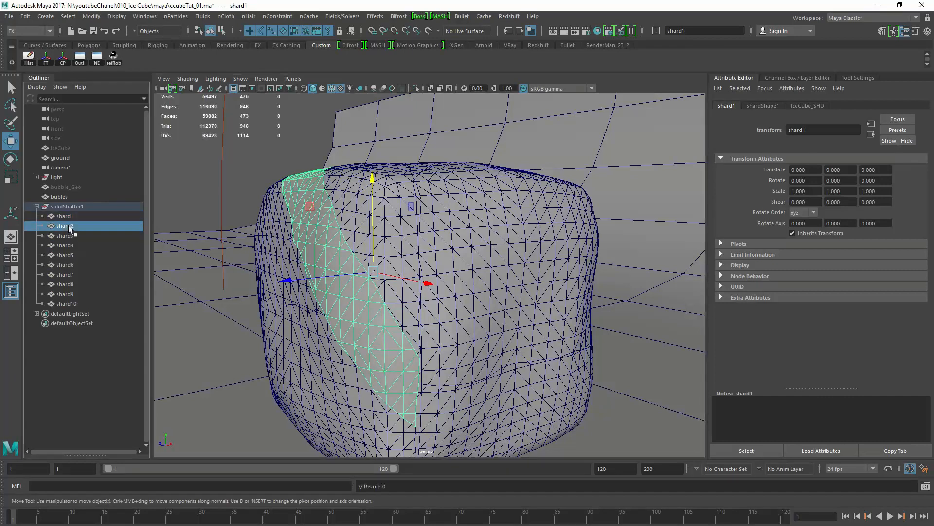
left_click(68, 235)
left_click(68, 246)
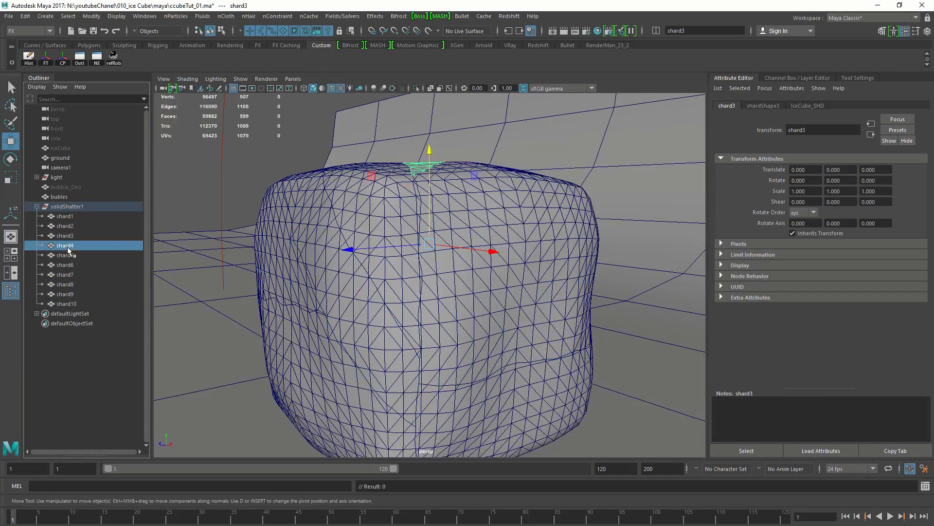
left_click(68, 254)
left_click(69, 264)
left_click(68, 274)
left_click(66, 284)
left_click(65, 294)
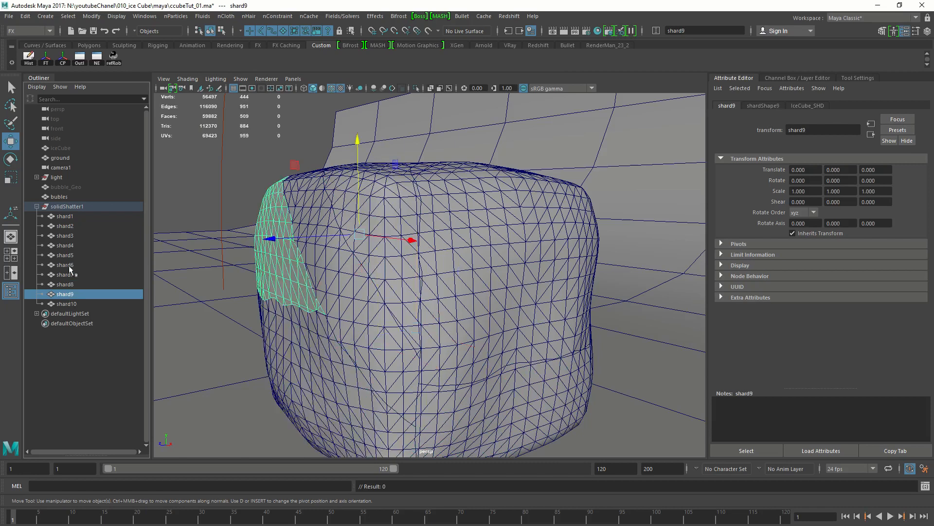
left_click_drag(283, 232, 381, 255, "alt")
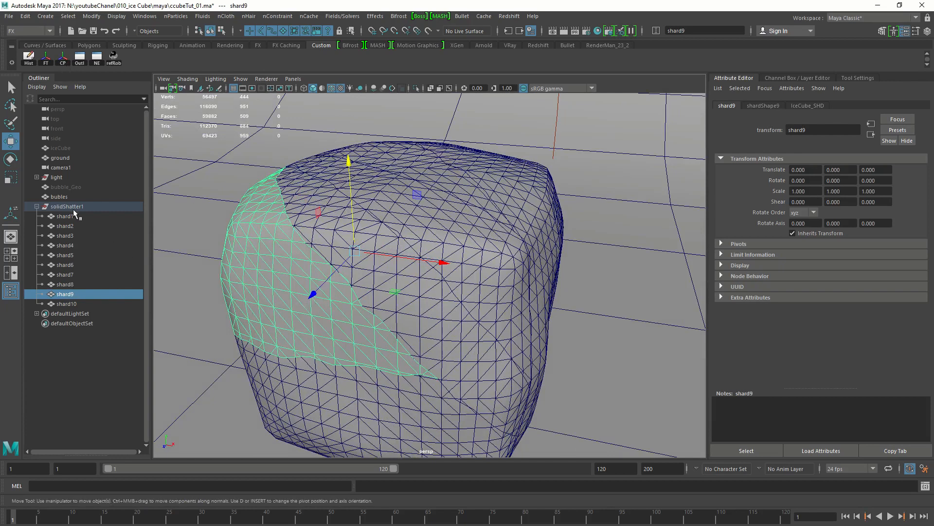
- Scale shard1 through shard10 to 0.999 in X, Y and Z around their own pivots
left_click(62, 216)
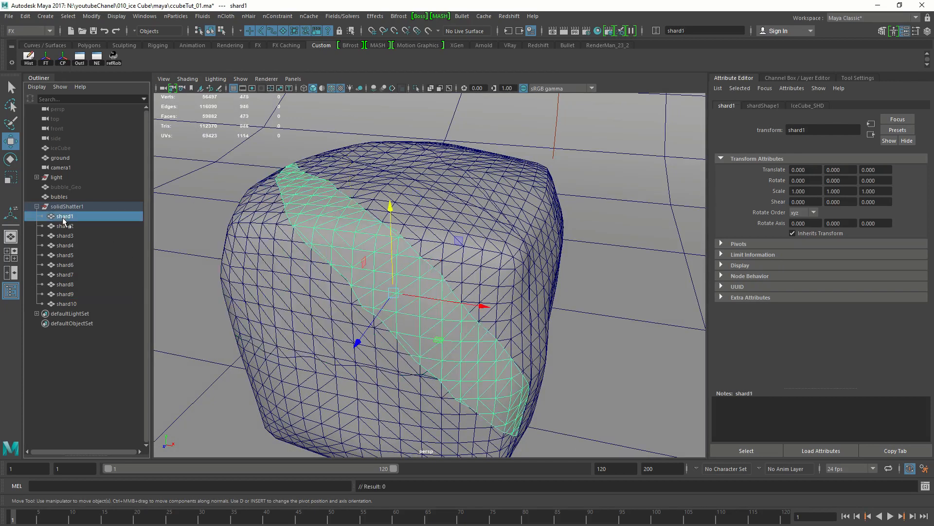
left_click(68, 303, "shift")
left_click_drag(350, 262, 380, 264, "alt")
key("ctrl+a")
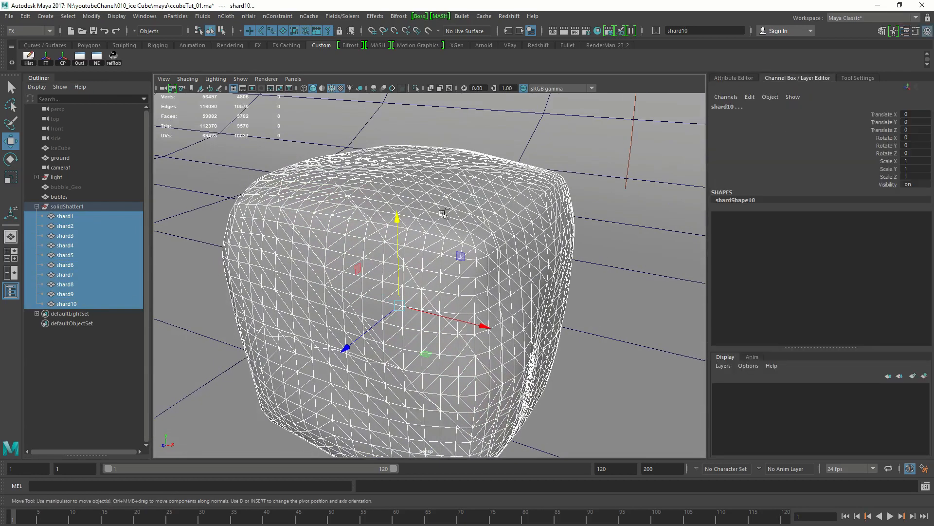
left_click_drag(908, 161, 909, 177)
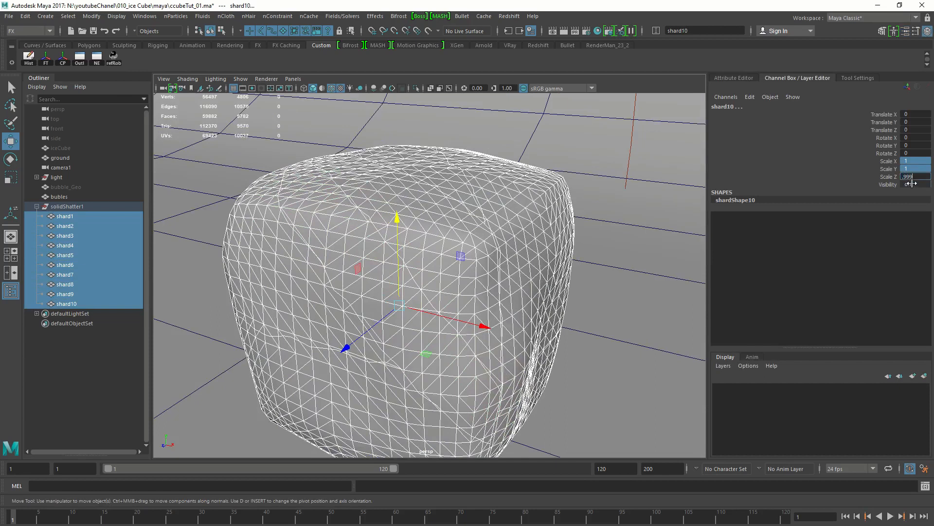
key("Return")
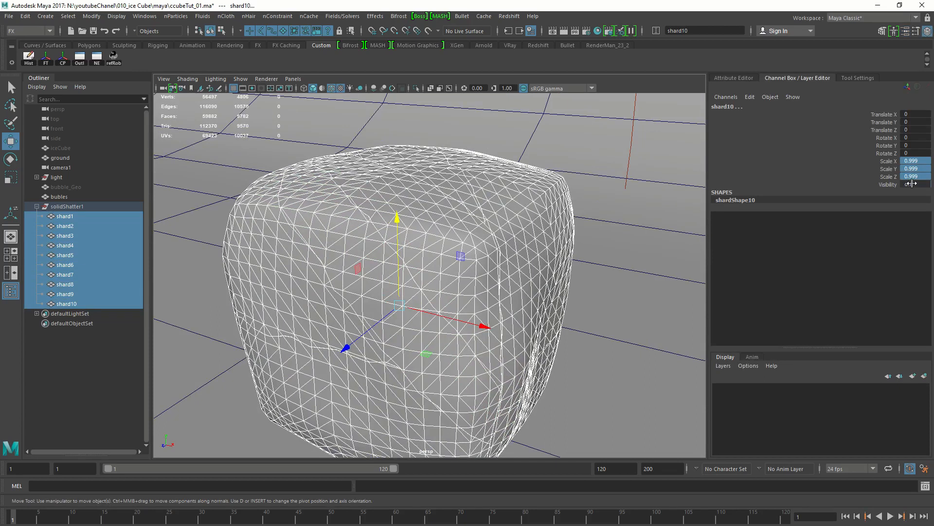
- Store a snapshot of the current render and re-render the slightly shrunken shards through camera1 in the Redshift Render View
right_click_drag(336, 215, 615, 334, "alt")
left_click_drag(615, 335, 508, 257, "alt")
right_click_drag(509, 256, 445, 265, "alt")
middle_click_drag(445, 265, 420, 190, "alt")
left_click_drag(420, 191, 452, 205, "alt")
middle_click_drag(453, 205, 440, 203, "alt")
right_click_drag(440, 204, 458, 203, "alt")
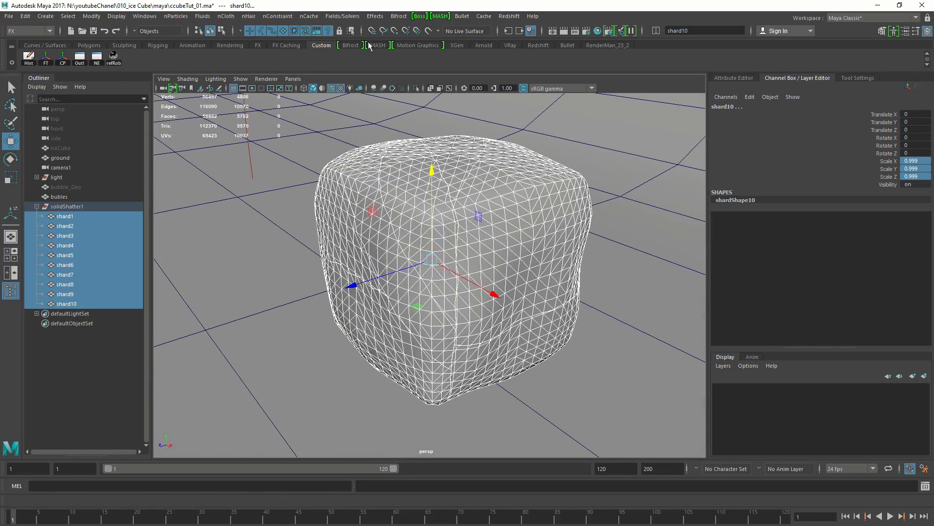
left_click(538, 45)
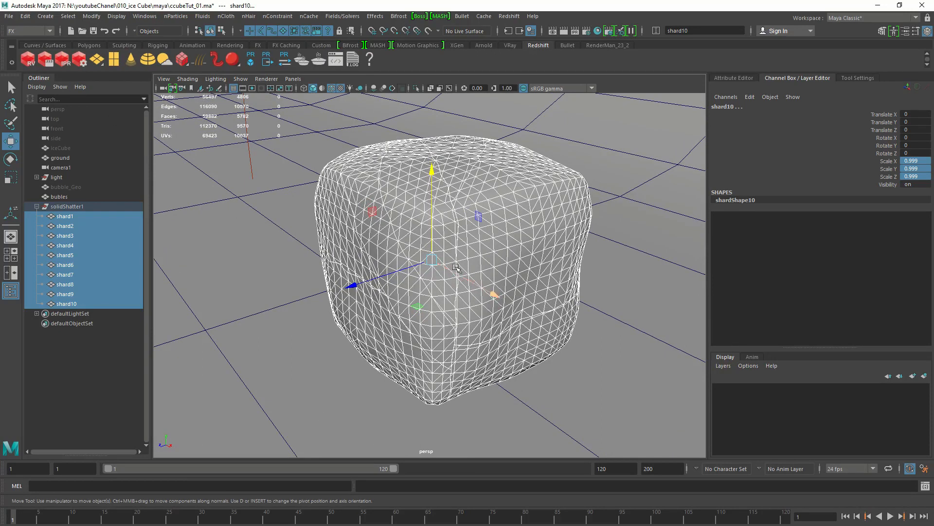
left_click(27, 59)
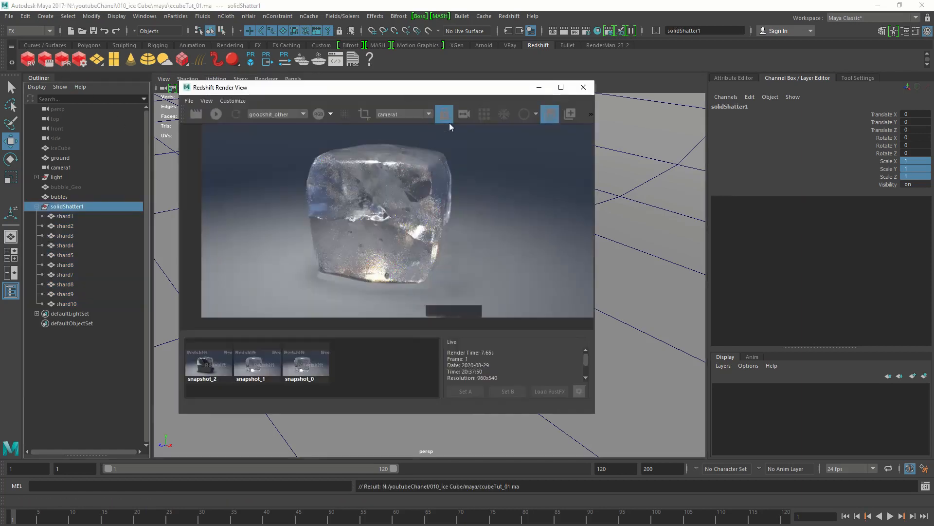
left_click(564, 116)
left_click(194, 113)
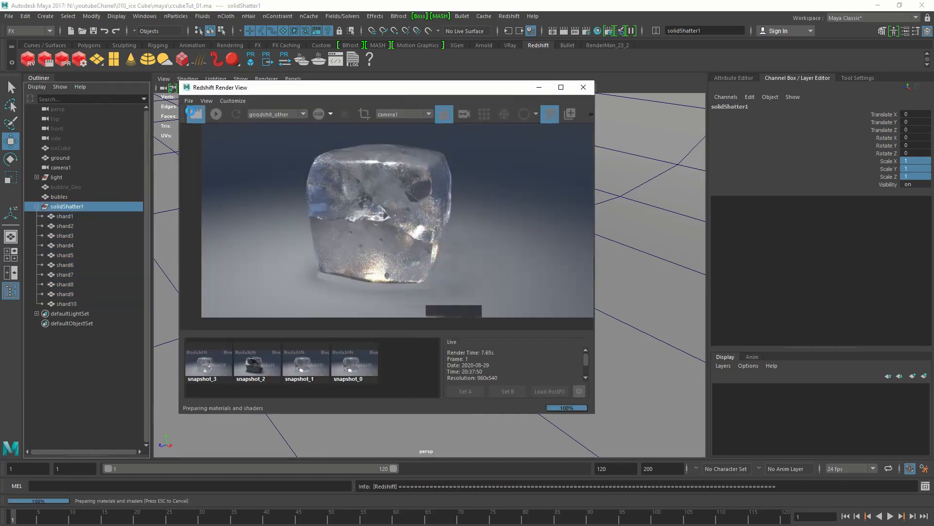
- Parent the bubles mesh under the solidShatter1 group and rename the group shatteredIceCube
left_click(66, 196)
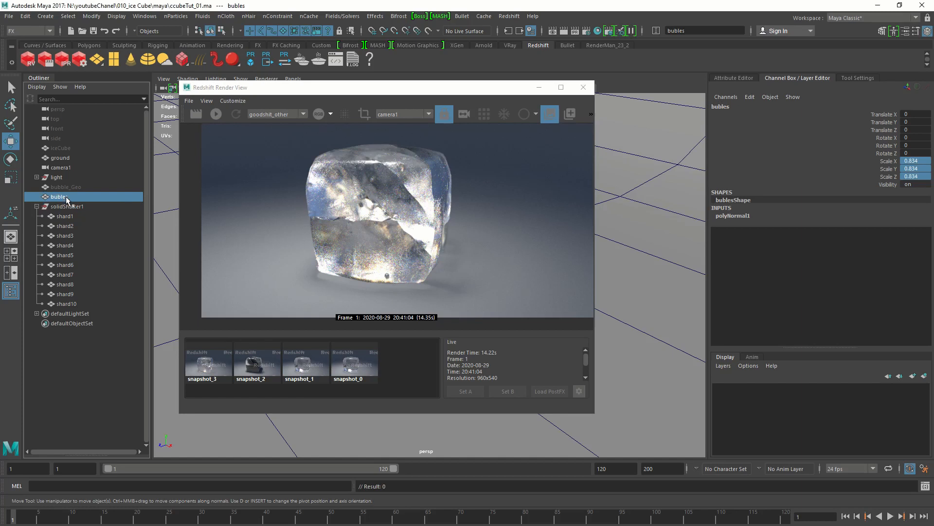
left_click_drag(66, 197, 72, 210)
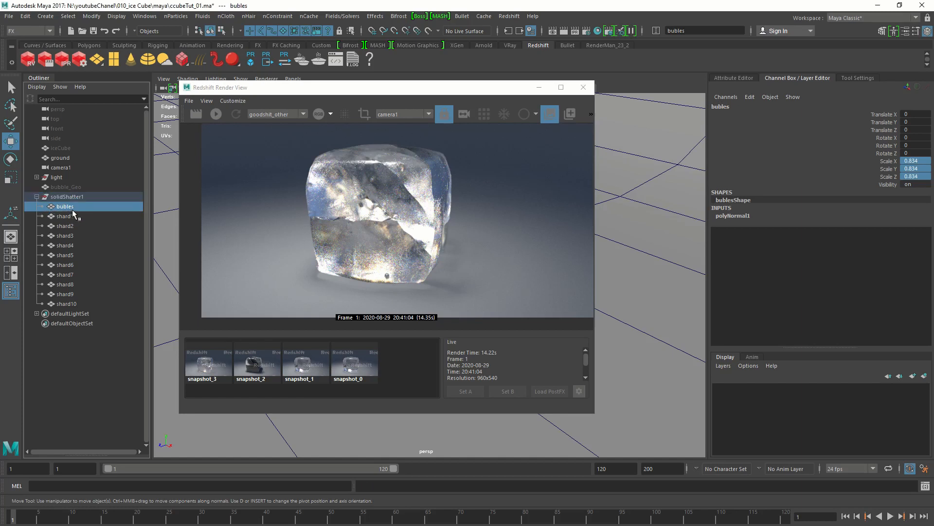
left_click(72, 197)
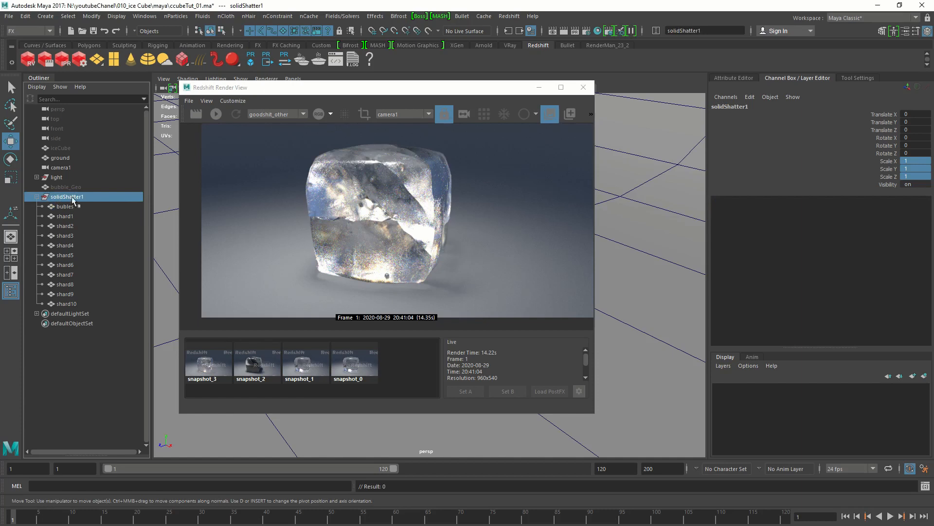
double_click(72, 196)
type("shatteredIceCube")
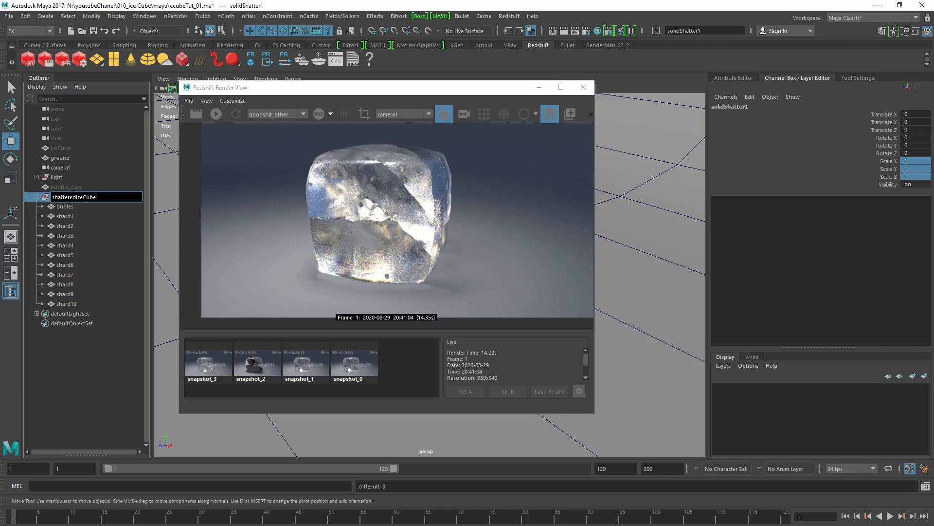
key("Return")
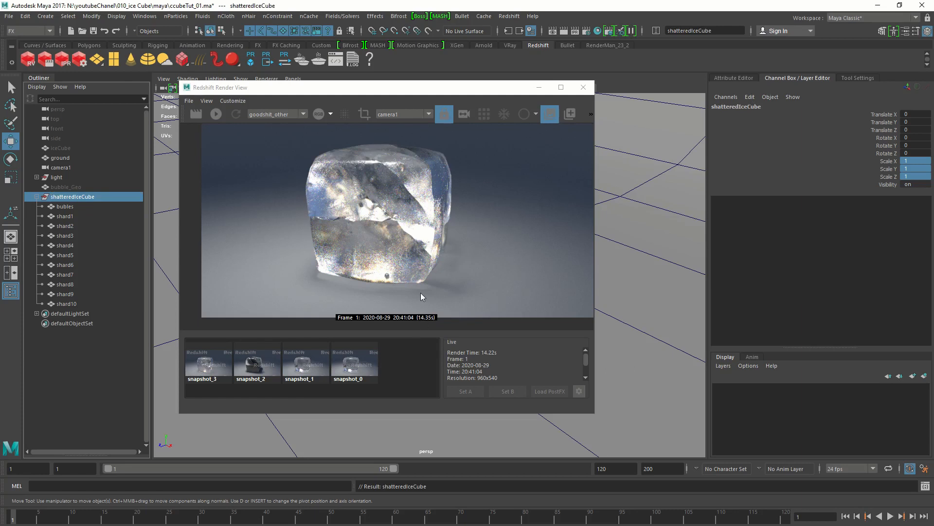
- Create a polygon sphere, raise it to Translate Y 1.603 inside the ice cube and scale it uniformly to 1.479
left_click(583, 87)
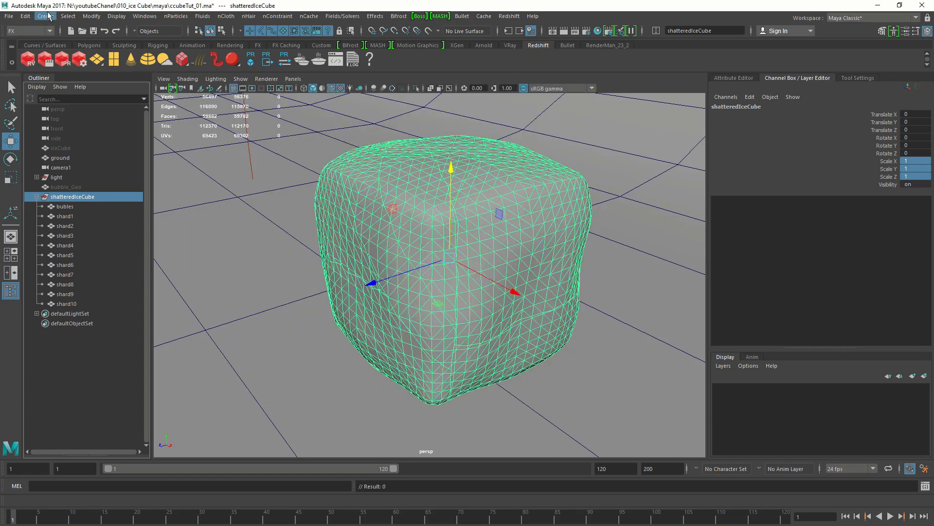
left_click(45, 16)
mouse_move(93, 51)
left_click(183, 59)
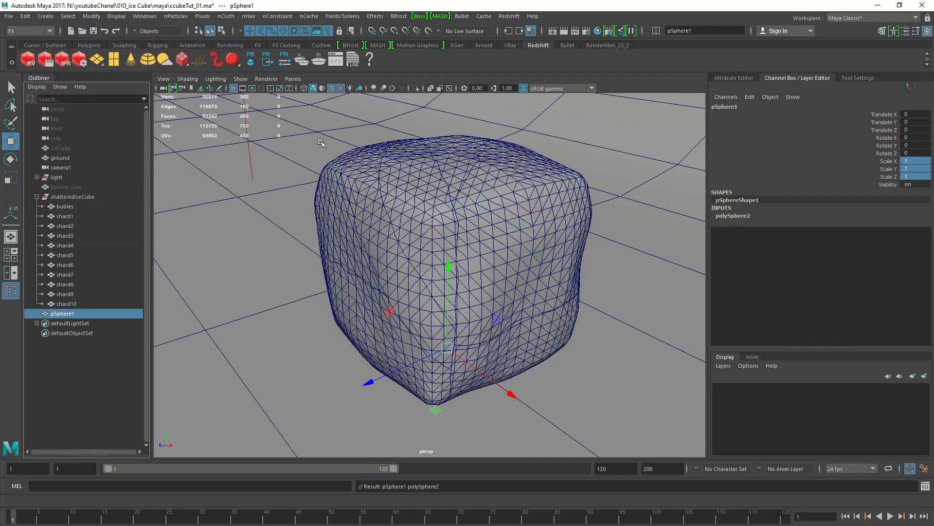
left_click_drag(451, 271, 463, 160)
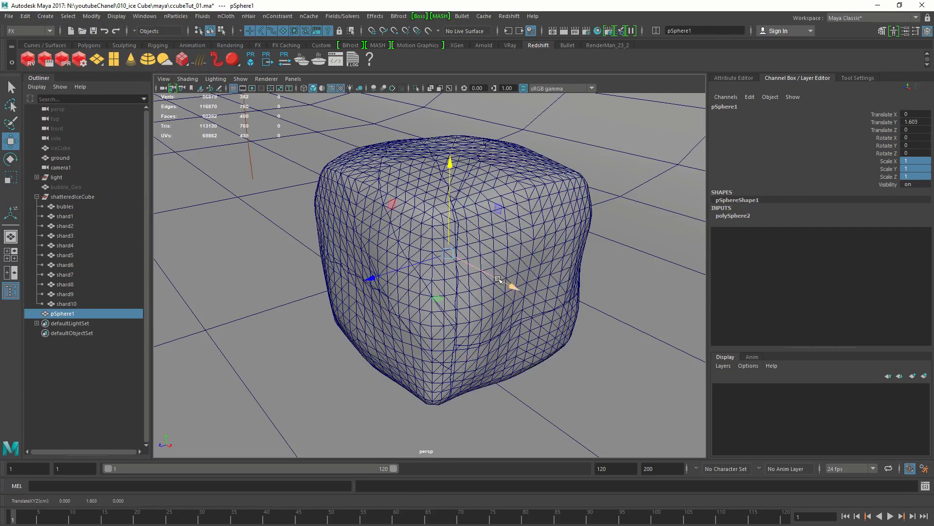
key("r")
left_click_drag(448, 253, 506, 284)
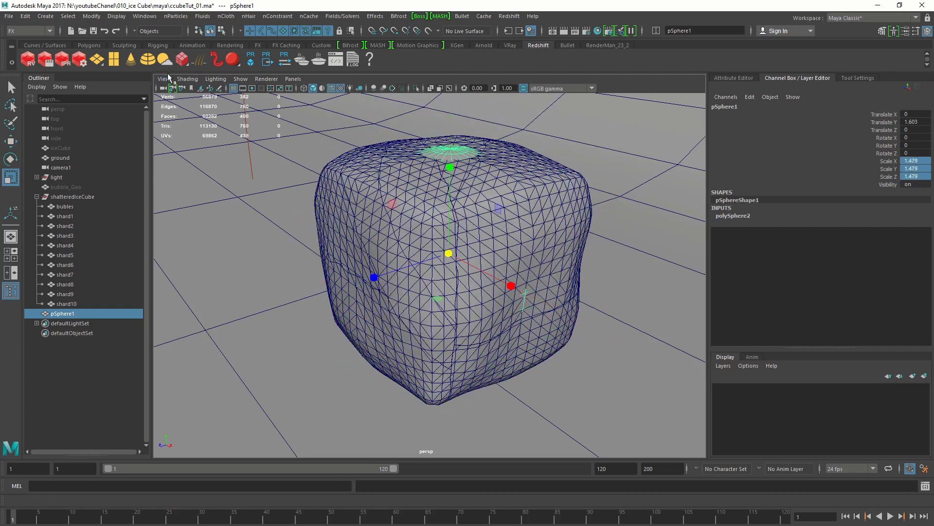
- Turn on X-Ray shading in the perspective view and reduce the sphere's uniform scale to 1.297 so it fits inside the cube
left_click(187, 78)
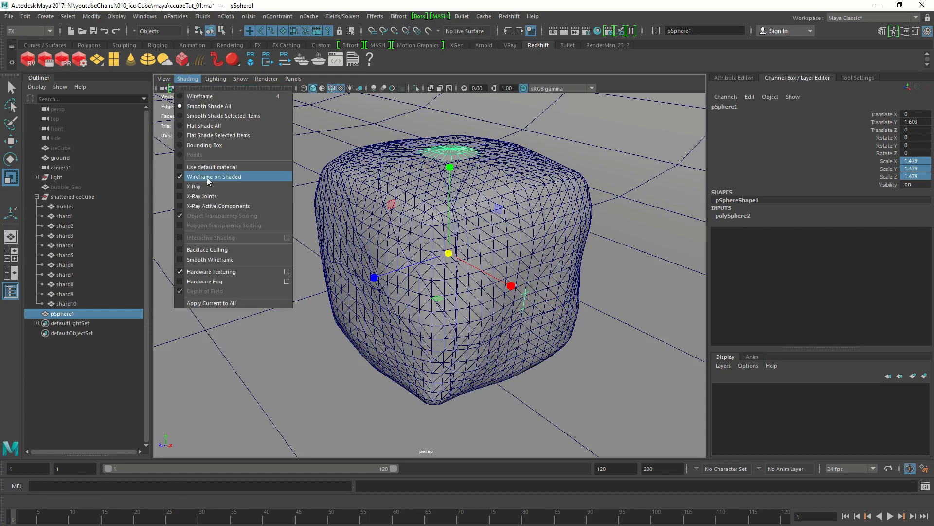
left_click_drag(448, 263, 460, 248, "alt")
left_click_drag(454, 249, 460, 248, "alt")
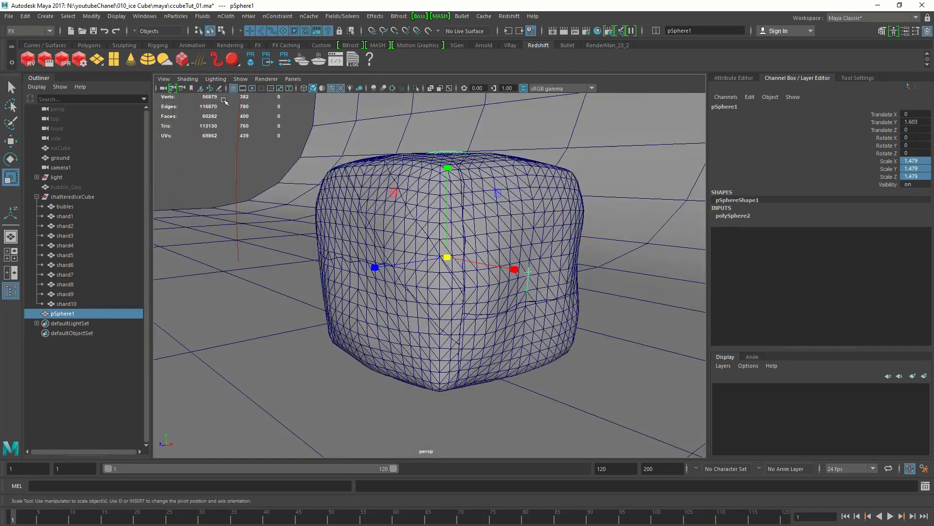
left_click(187, 78)
left_click(210, 187)
mouse_move(404, 251)
left_mouse_down("alt")
mouse_move(455, 258)
mouse_move(428, 256)
left_mouse_up("alt")
key("w")
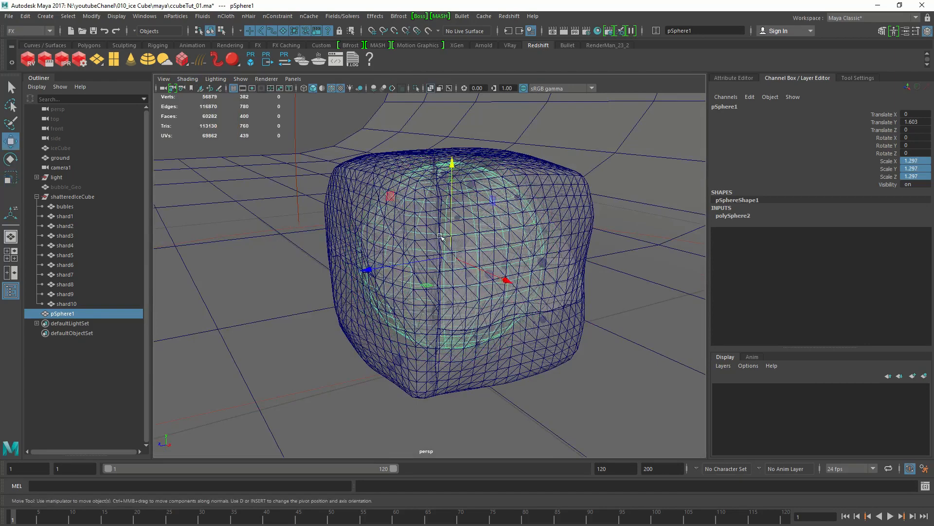
- Lower the sphere inside the ice cube to Translate Y 1.488
left_click_drag(453, 168, 466, 204)
left_click_drag(440, 174, 444, 169)
left_click_drag(466, 233, 458, 237, "alt")
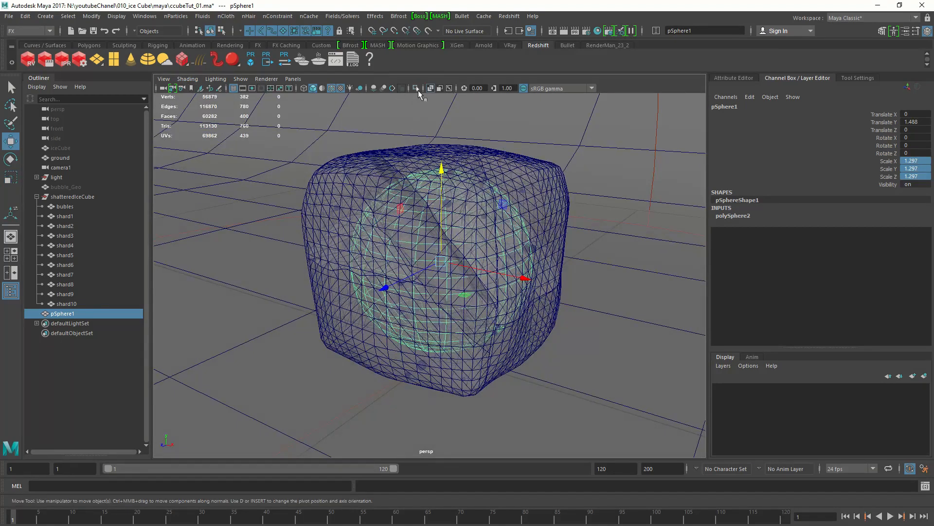
- Isolate the sphere in the perspective view and turn off X-Ray shading
left_click(416, 89)
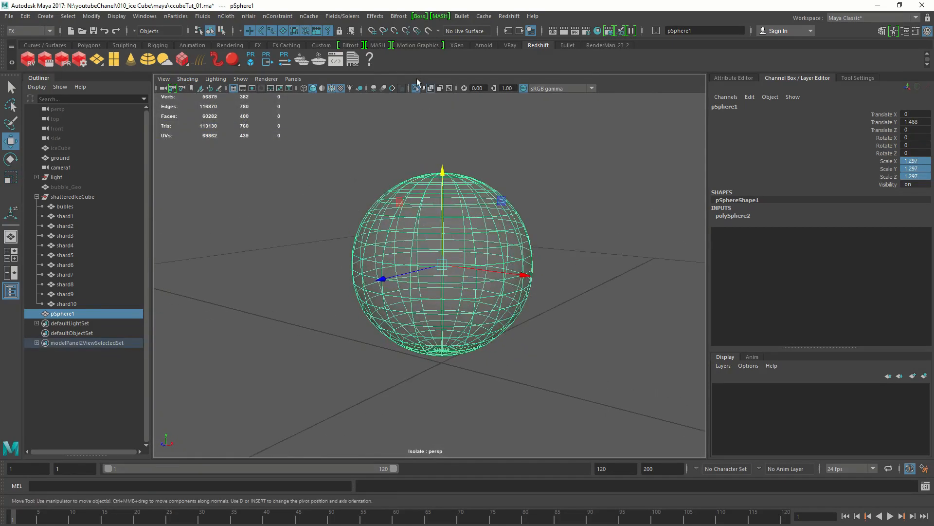
left_click(417, 88)
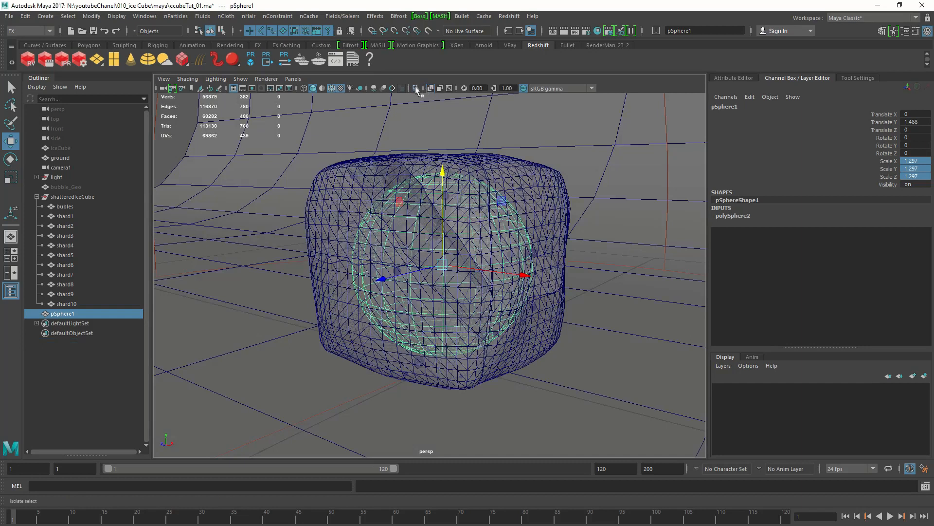
left_click(416, 89)
left_click(500, 150)
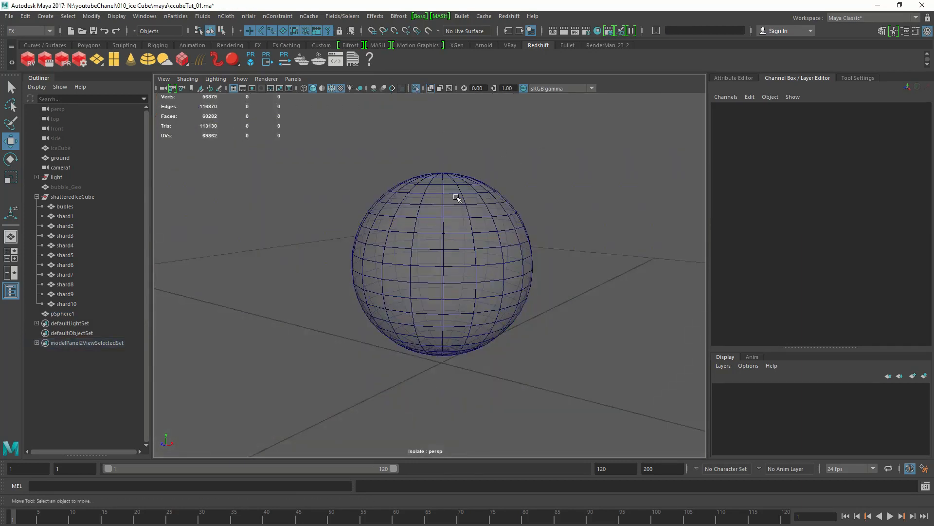
left_click(185, 79)
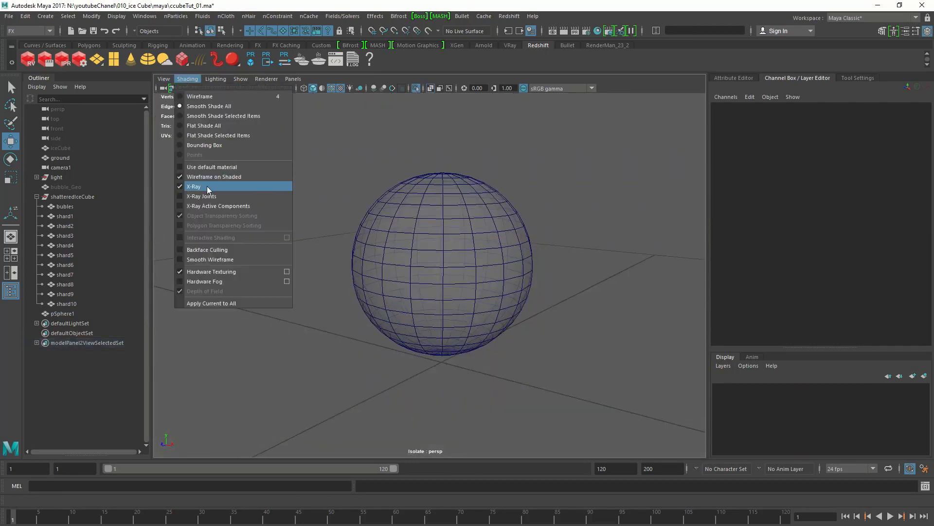
left_click(234, 186)
- Delete the face rings around the sphere's top and bottom to open both ends, and delete its construction history
right_click_drag(418, 207, 424, 200)
left_click(424, 199)
key("q")
left_click(420, 193, "shift")
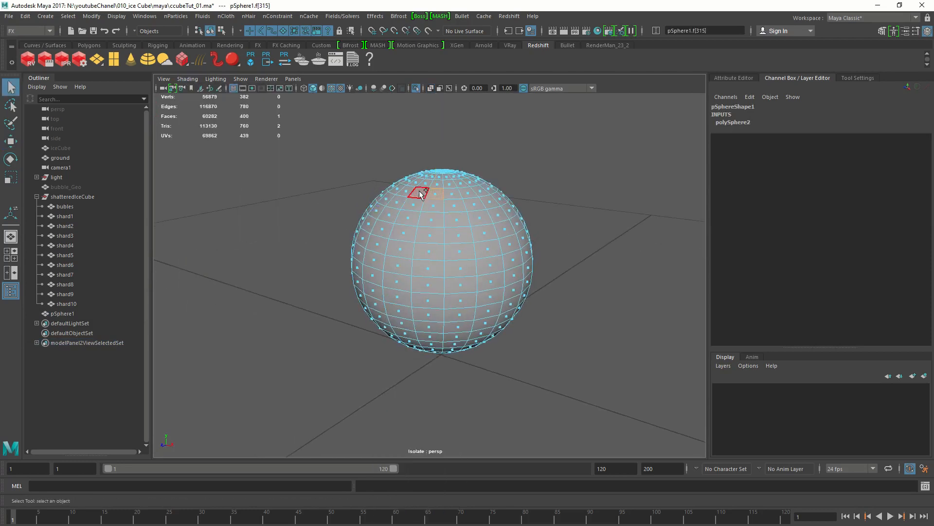
double_click(408, 192, "shift")
key("Delete")
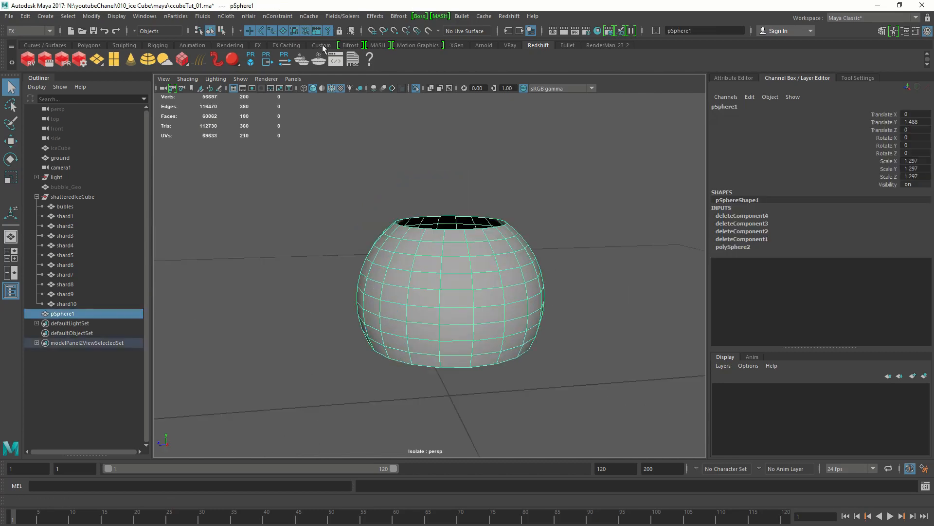
left_click(322, 46)
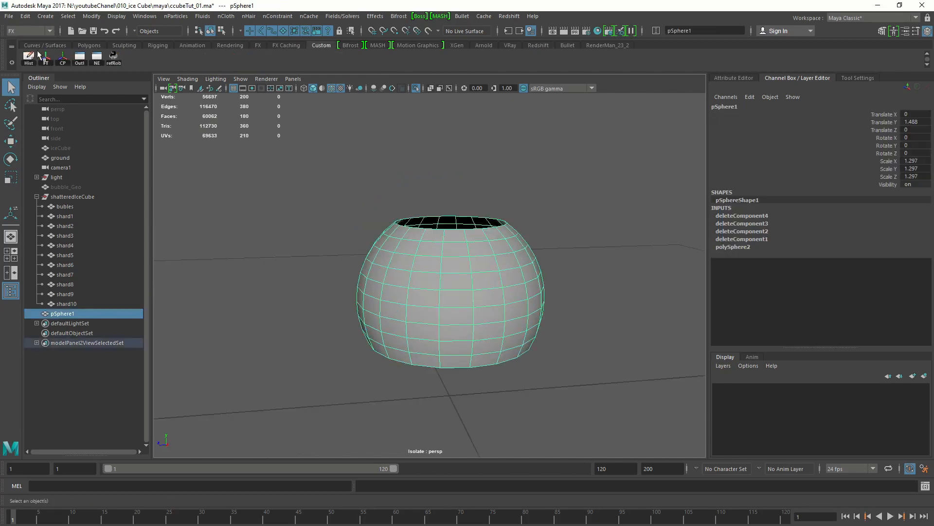
left_click(29, 57)
- Select all vertices of the open sphere and offset them irregularly with Transform Component, using Random 1 and Local Translate Z -0.171
left_click_drag(432, 295, 463, 294, "alt")
right_click_drag(466, 288, 424, 202)
left_click_drag(285, 141, 587, 385)
mouse_move(451, 275)
left_mouse_down("alt")
mouse_move(468, 281)
mouse_move(458, 272)
left_mouse_up("alt")
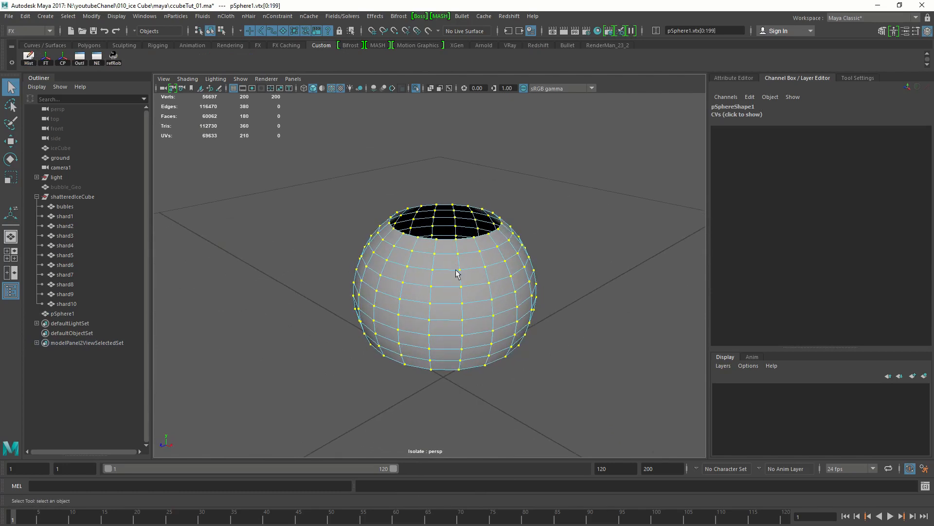
right_click_drag(500, 285, 513, 360)
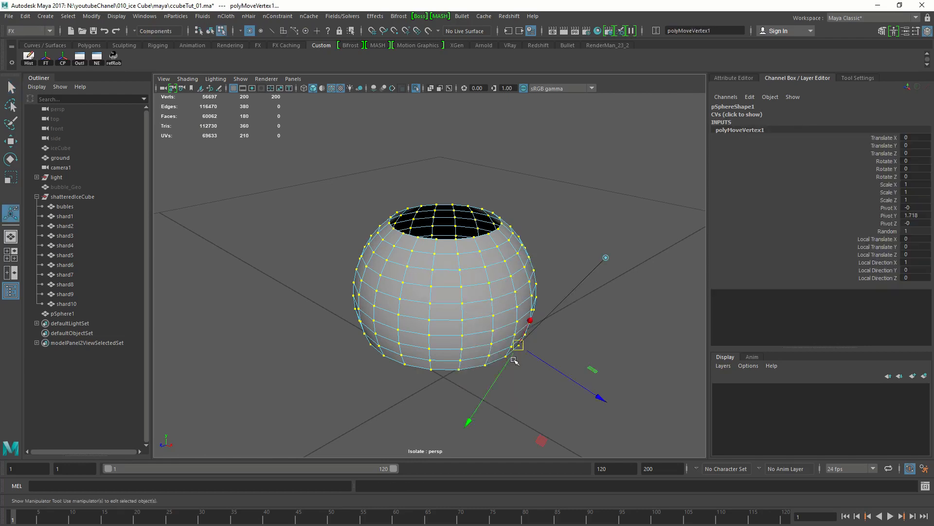
left_click_drag(605, 400, 595, 397)
left_click_drag(596, 398, 584, 390)
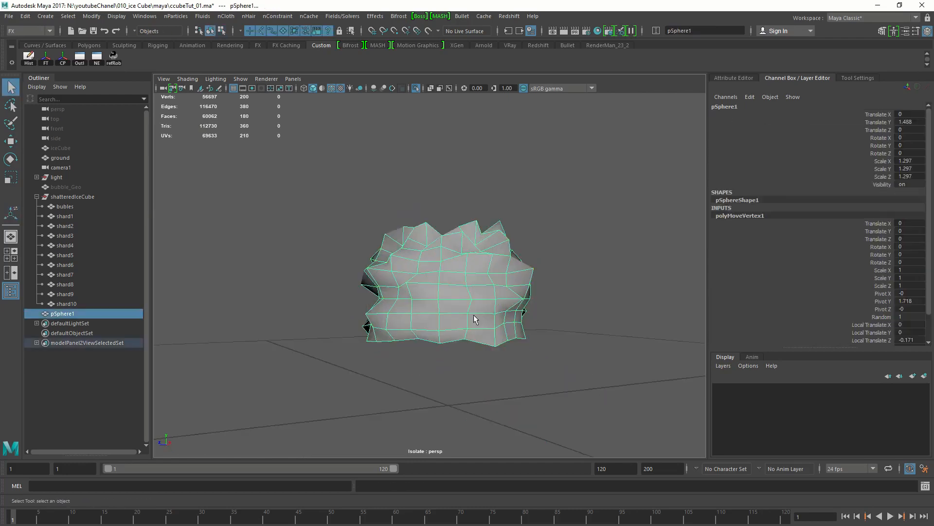
- Smooth the jagged sphere mesh once and delete its construction history
left_click(474, 320)
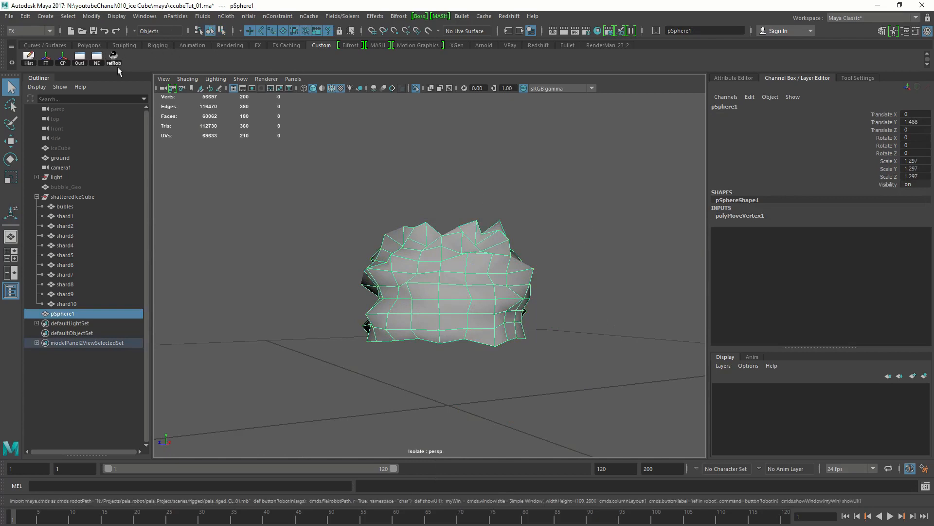
left_click(102, 46)
left_click(243, 61)
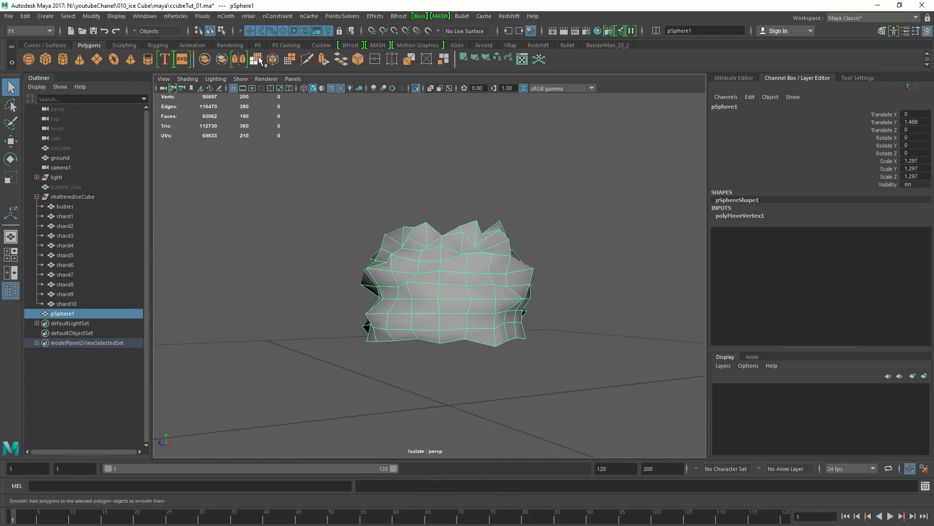
left_click_drag(374, 277, 428, 203, "alt")
right_click_drag(428, 203, 476, 194)
key("q")
left_click(467, 303)
right_click_drag(514, 296, 490, 273, "alt")
left_click_drag(490, 273, 514, 271, "alt")
left_click(316, 45)
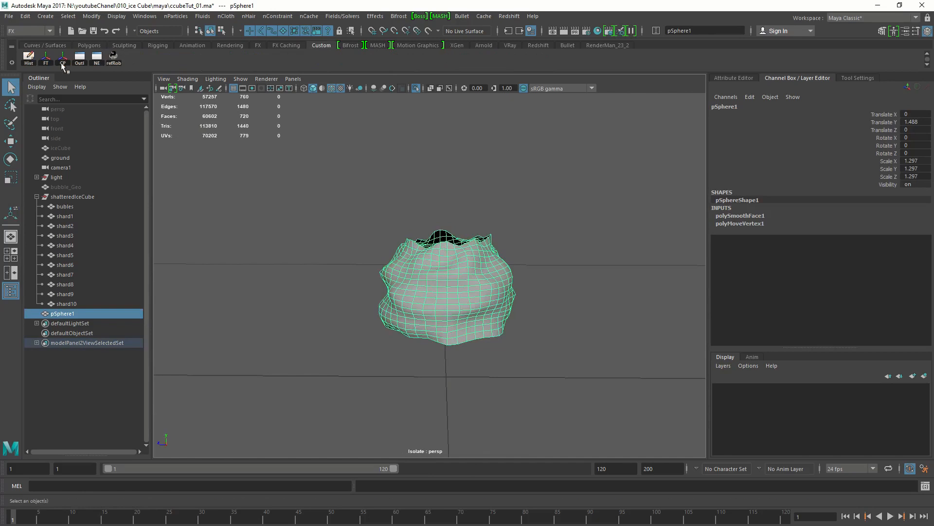
left_click(29, 58)
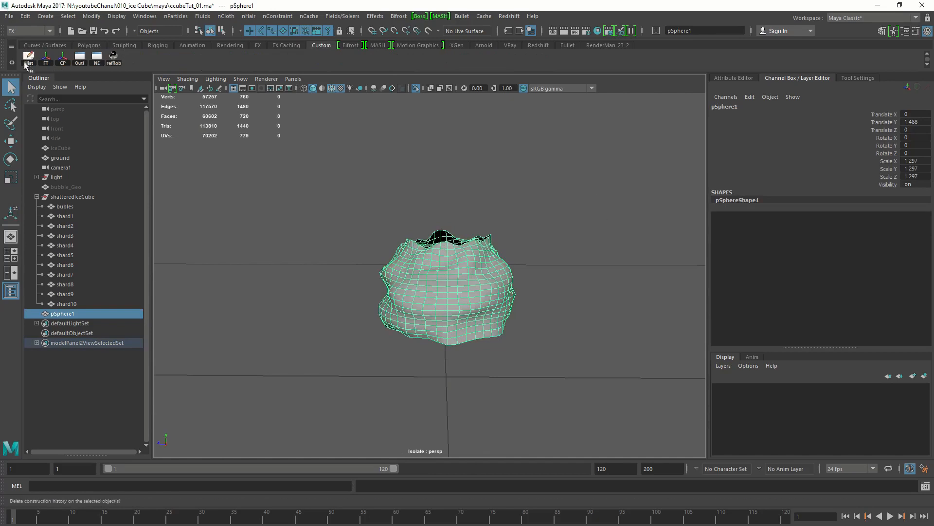
- Turn off isolation to show the whole scene again and render it through camera1 in the Redshift Render View
left_click_drag(443, 216, 456, 219, "alt")
left_click(415, 89)
right_click_drag(438, 148, 351, 200, "alt")
left_click_drag(351, 200, 418, 206, "alt")
right_click_drag(418, 206, 592, 292, "alt")
left_click_drag(592, 292, 605, 298, "alt")
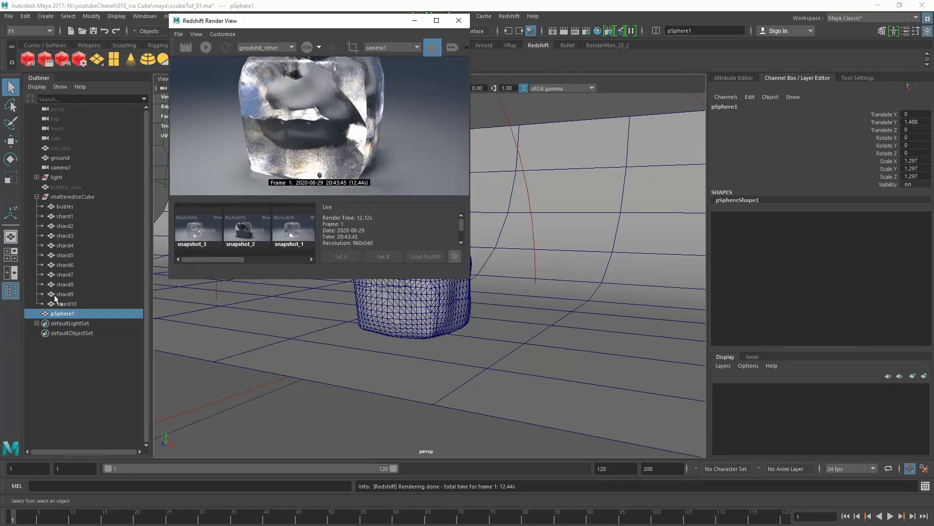
- Rename the distorted sphere pSphere1 as iceWhites
left_click(58, 305)
double_click(60, 314)
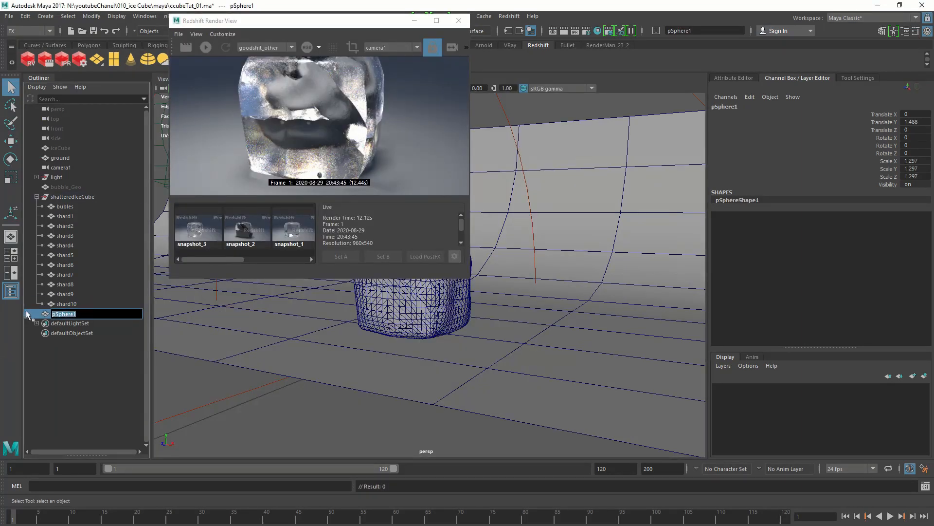
type("iceWhites")
key("Return")
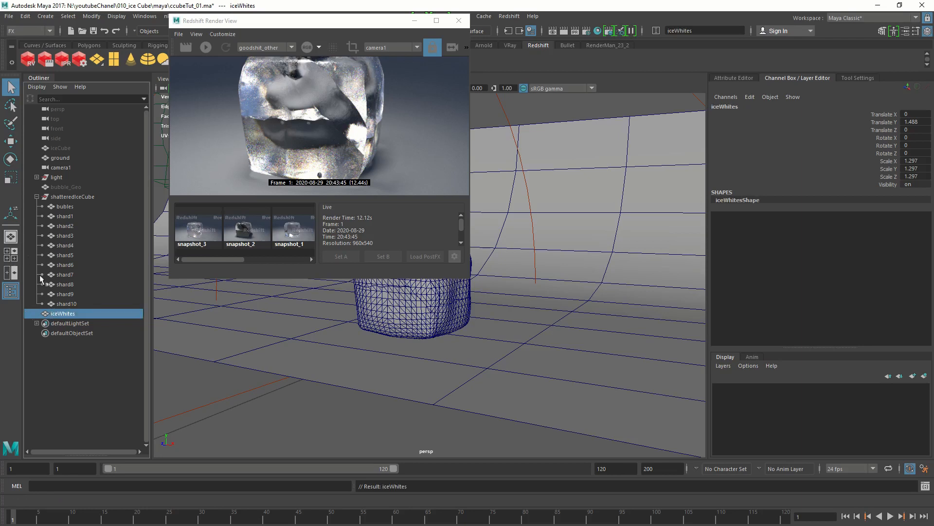
- Assign a new RedshiftMaterial to the iceWhites mesh and name the material iceWhite_SHG
left_click_drag(393, 22, 367, 21)
left_click(80, 303)
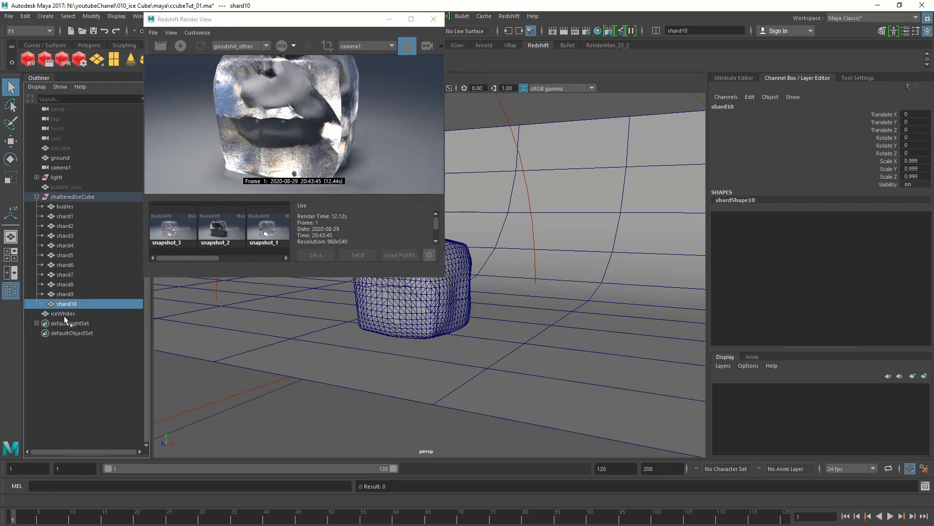
left_click(63, 314)
right_click_drag(561, 108, 580, 354)
left_click(475, 234)
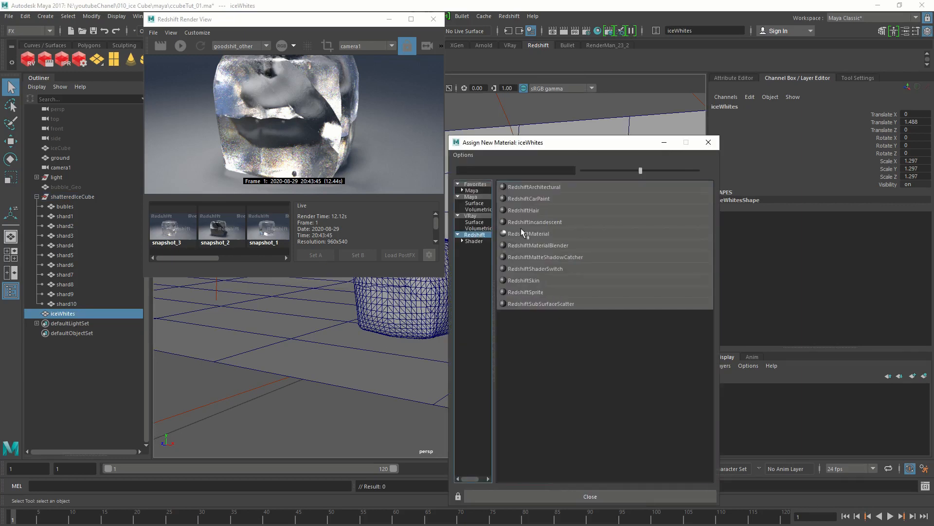
left_click(523, 233)
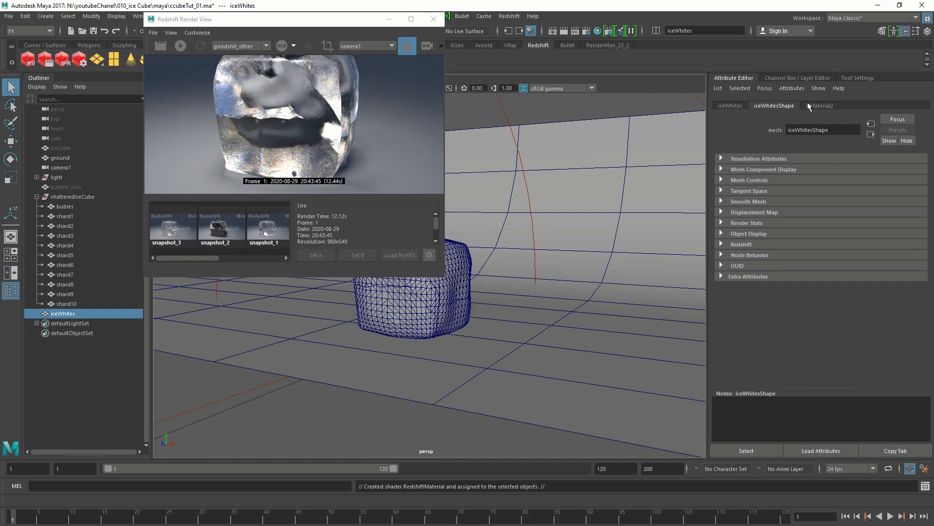
left_click(820, 105)
left_click(835, 128)
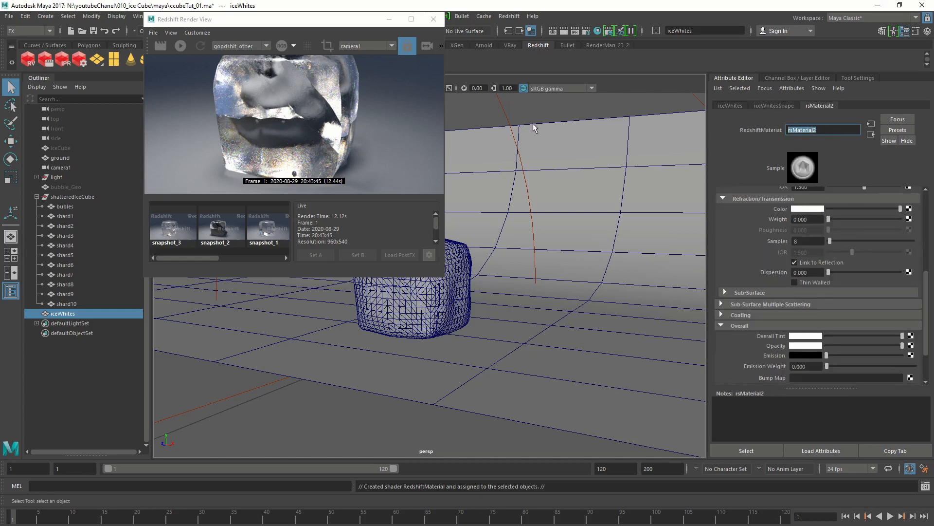
type("iceWhite_SHG")
key("Return")
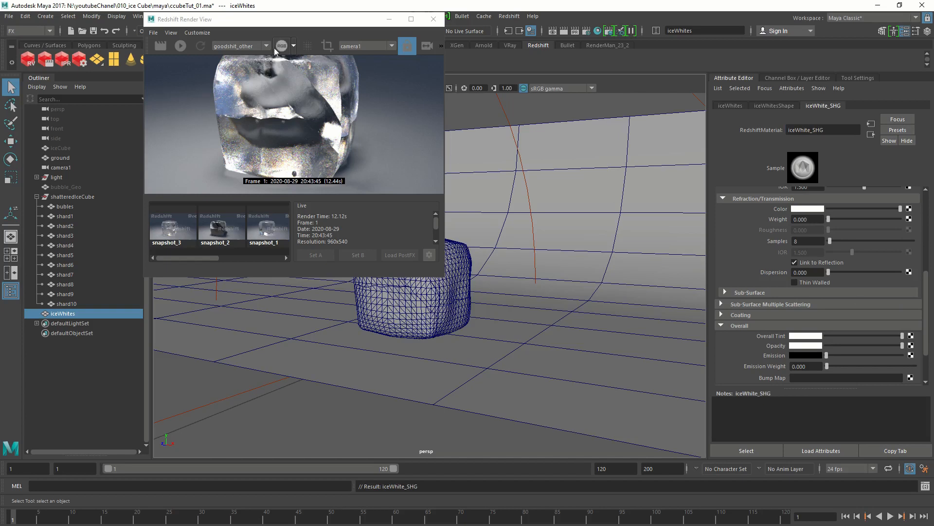
- Enlarge the Redshift Render View so the whole cube fits and start the progressive live render
left_click_drag(285, 24, 209, 122)
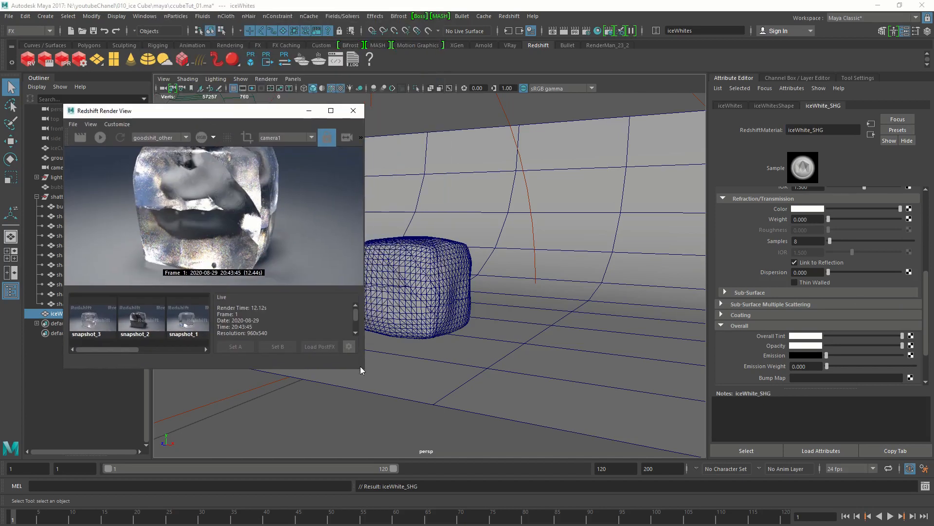
left_click_drag(363, 368, 440, 417)
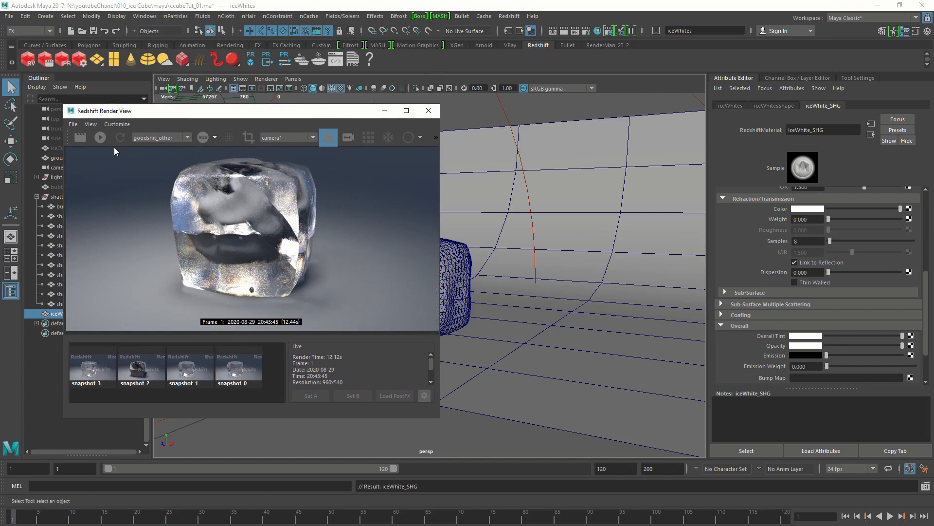
left_click(98, 137)
- Set the iceWhite_SHG diffuse color's value (V) to 0.75
scroll(784, 216, "up", 5)
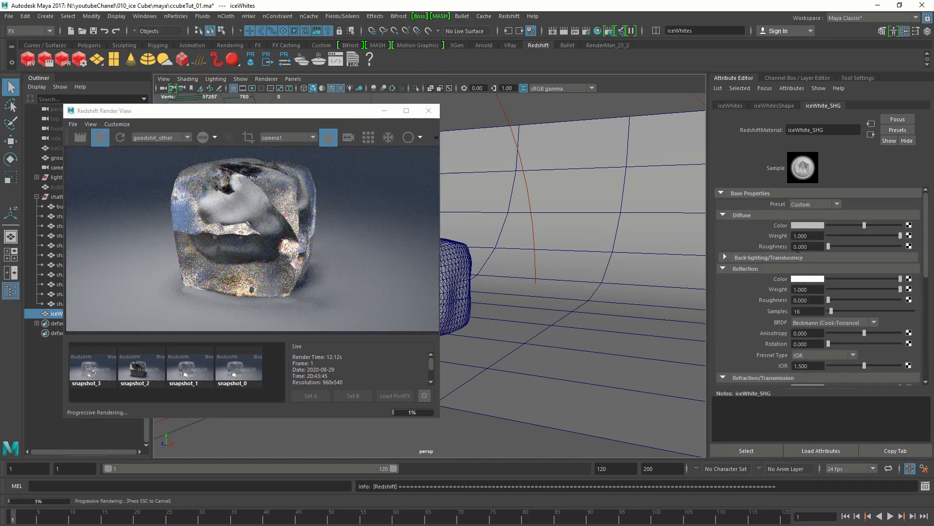
left_click(813, 224)
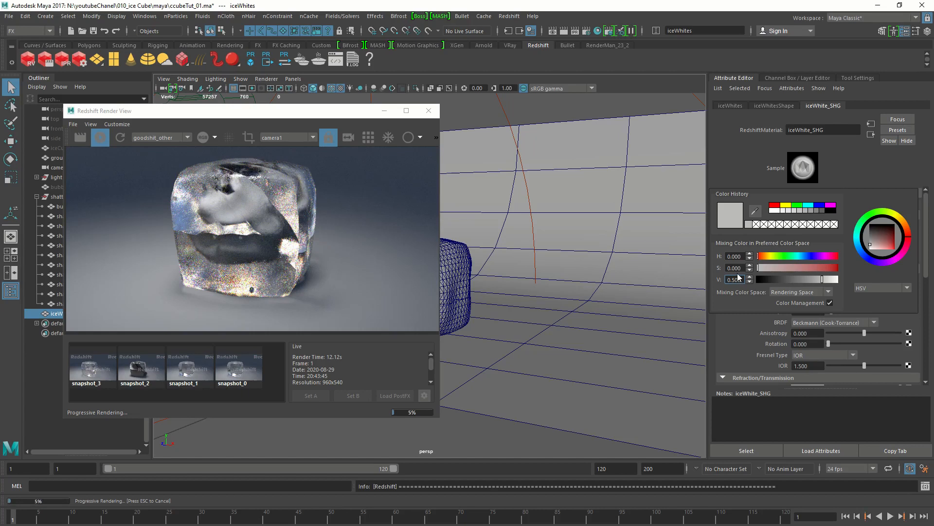
double_click(737, 276)
type(".75")
key("Return")
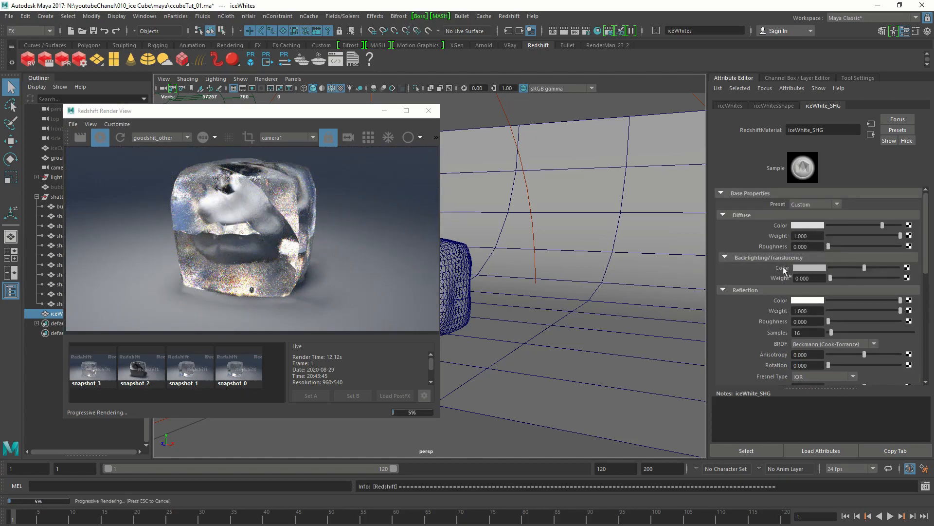
- Set the material's back-lighting/translucency weight to 0.2 and its color value (V) to 0.85
double_click(818, 278)
type(".2")
key("Return")
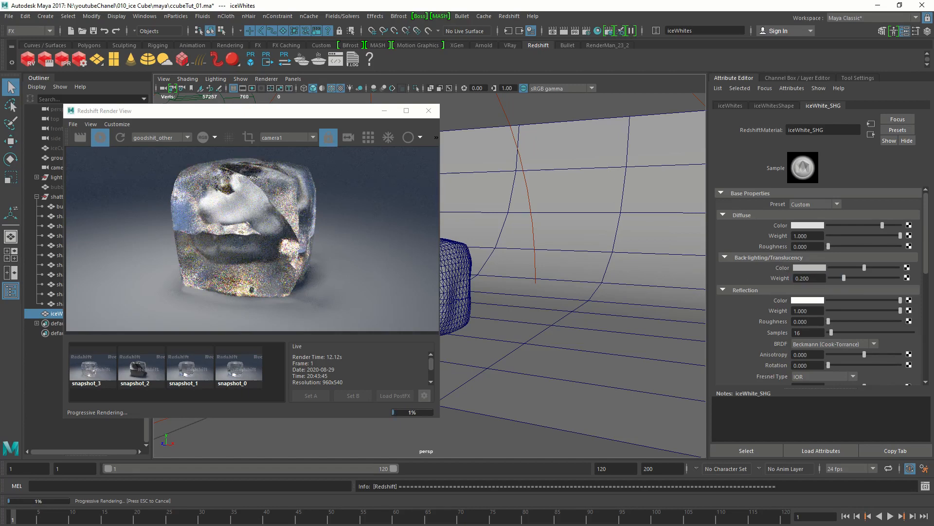
left_click(805, 268)
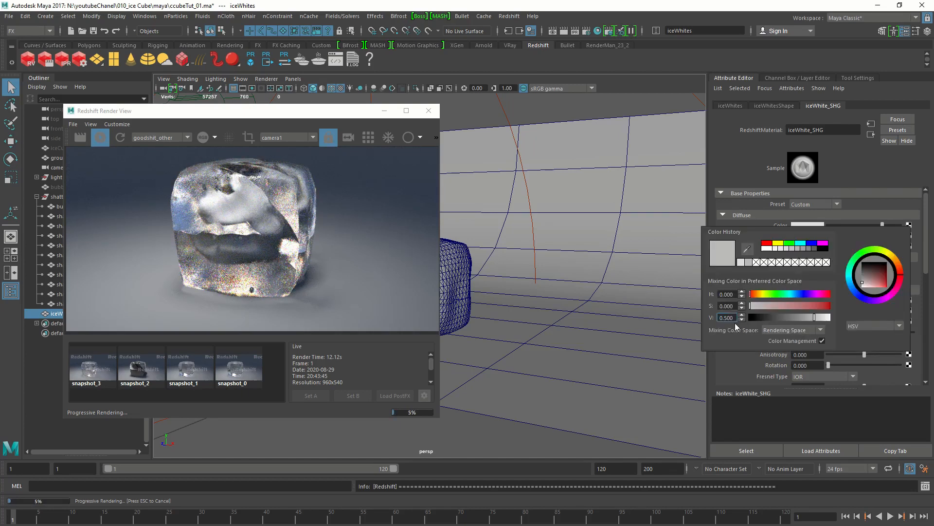
type("0.85")
key("Return")
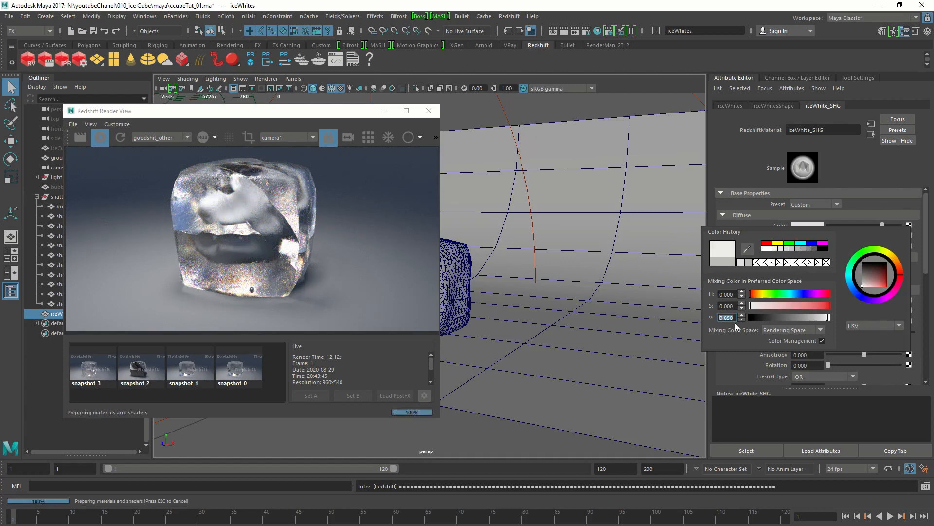
- Raise the iceWhite_SHG reflection roughness to 1.000
left_click_drag(829, 322, 901, 321)
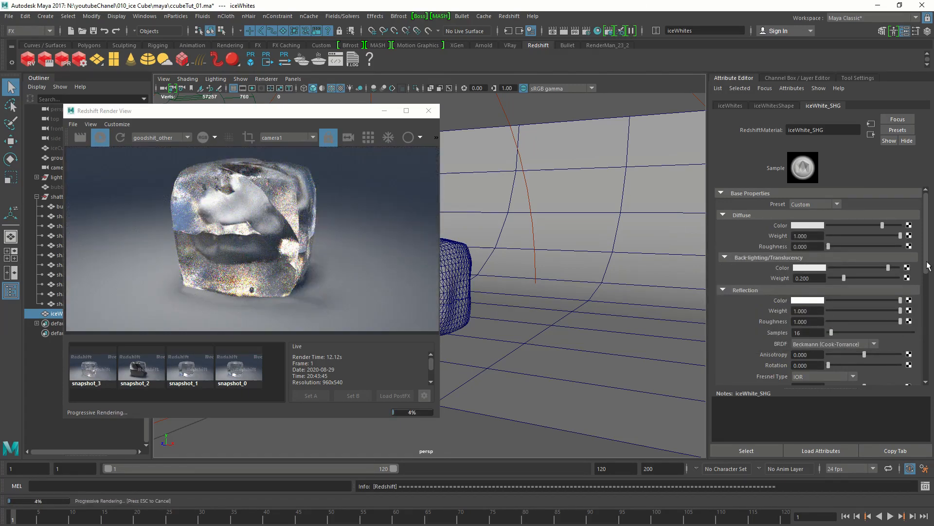
scroll(921, 294, "down", 3)
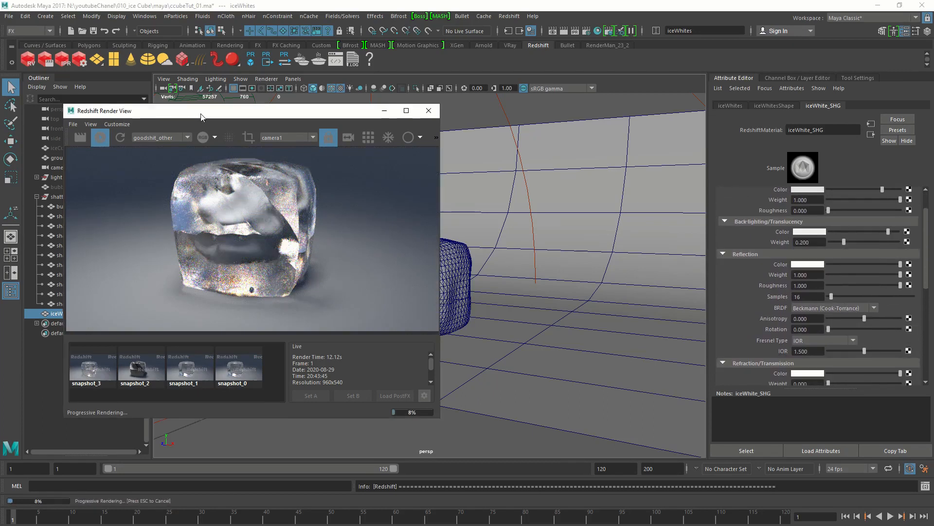
- Hide the shatteredIceCube group so that only the inner iceWhites mesh renders, and move the render view aside
left_click_drag(184, 116, 354, 116)
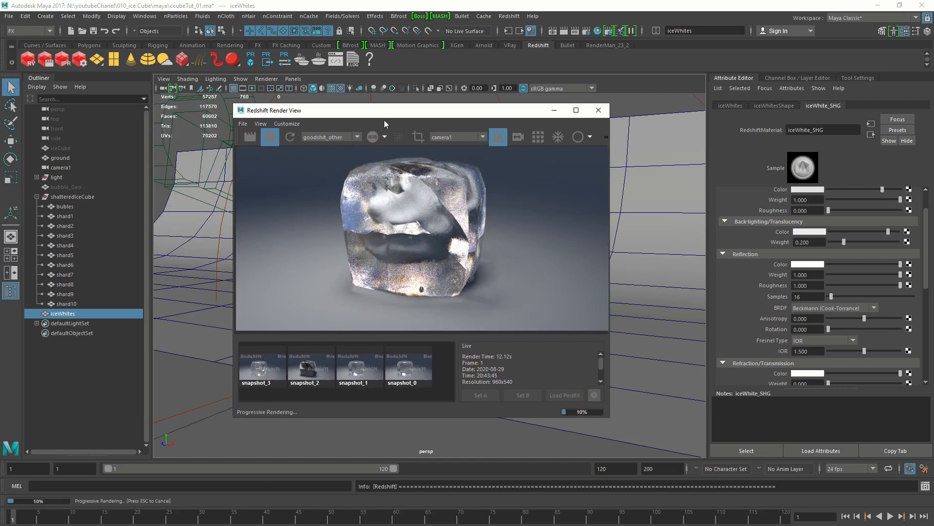
left_click(73, 197)
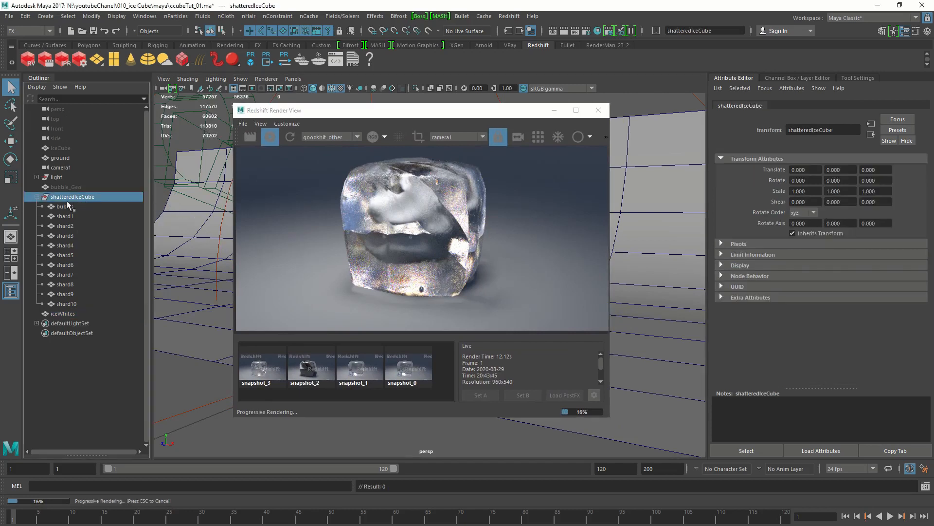
key("ctrl+h")
left_click_drag(474, 114, 290, 79)
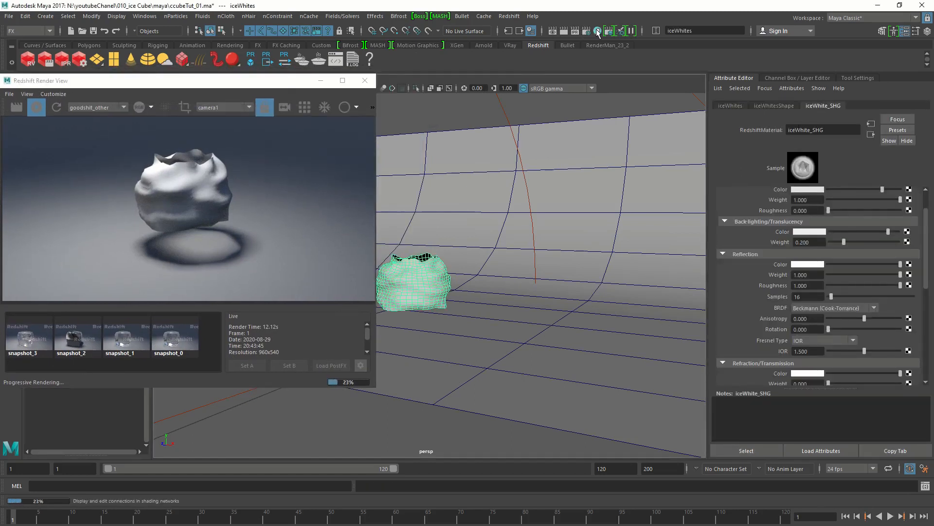
- Graph the iceWhite_SHG material network in the Hypershade and bring in the grunge 1.jpg texture as a file node
left_click(597, 32)
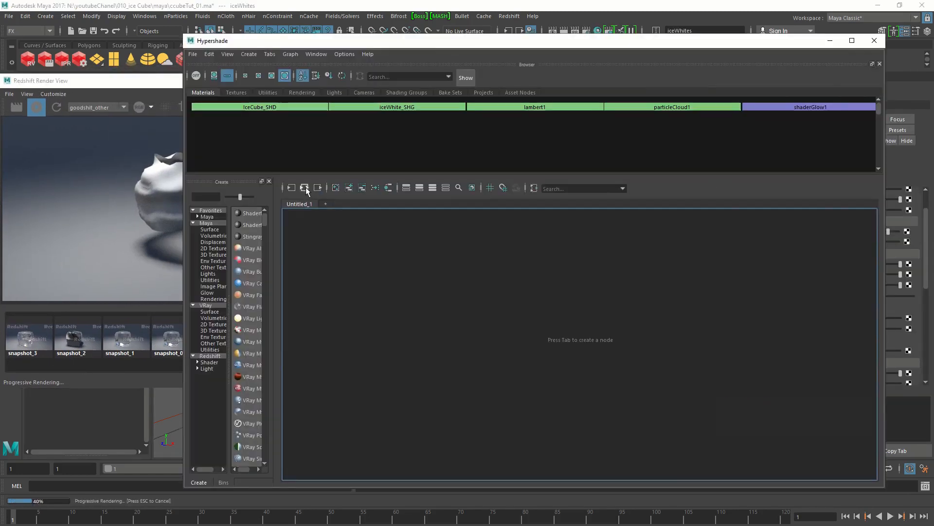
left_click(305, 188)
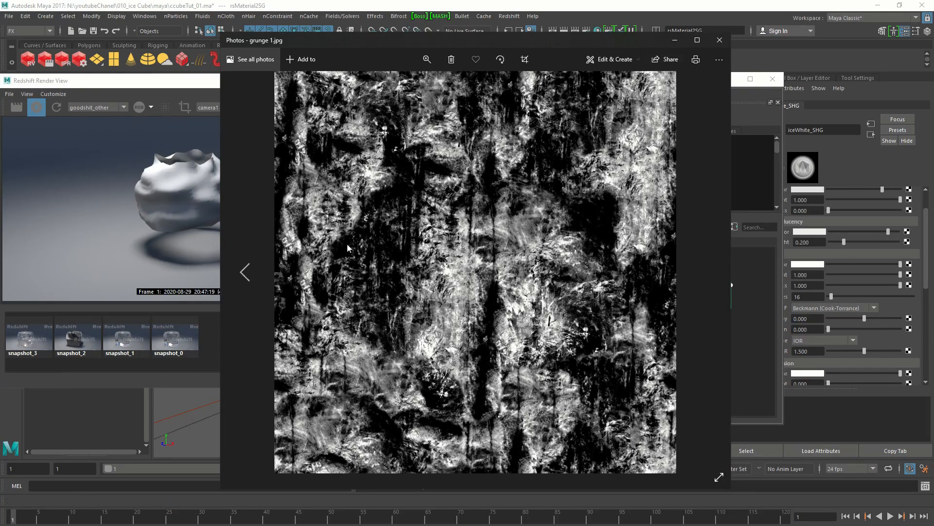
left_click(720, 40)
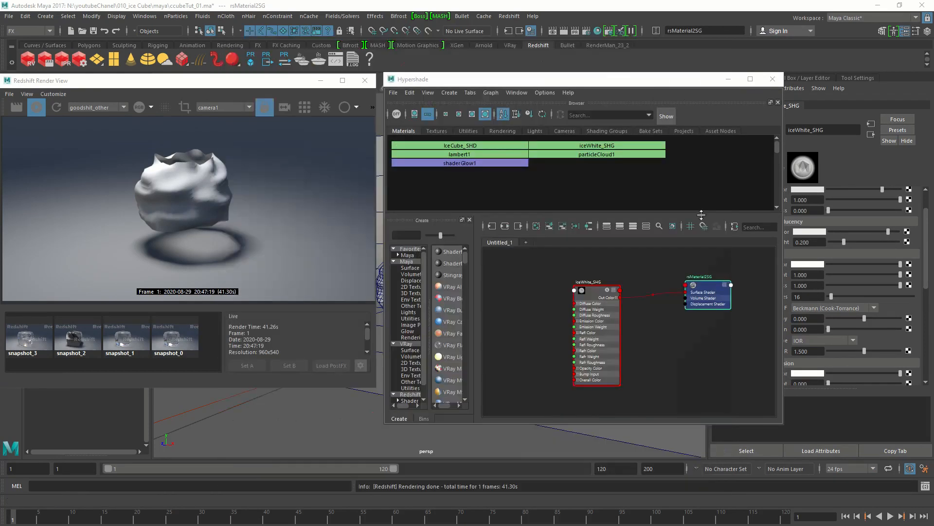
left_click_drag(933, 380, 660, 367)
left_click_drag(594, 290, 576, 284)
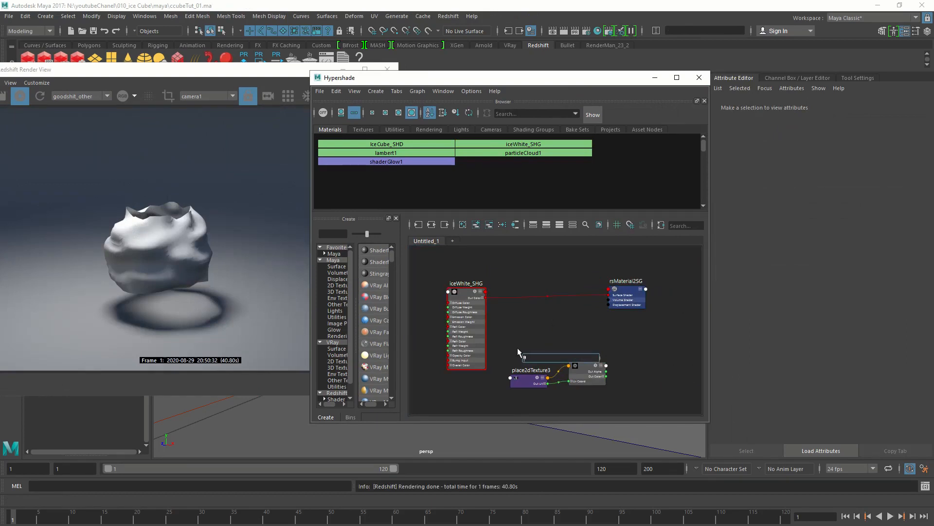
- Create a Redshift Sprite node, delete its extra shading group, and place the sprite between iceWhite_SHG and rsMaterial2SG
type("spri")
left_click(549, 366)
key("Return")
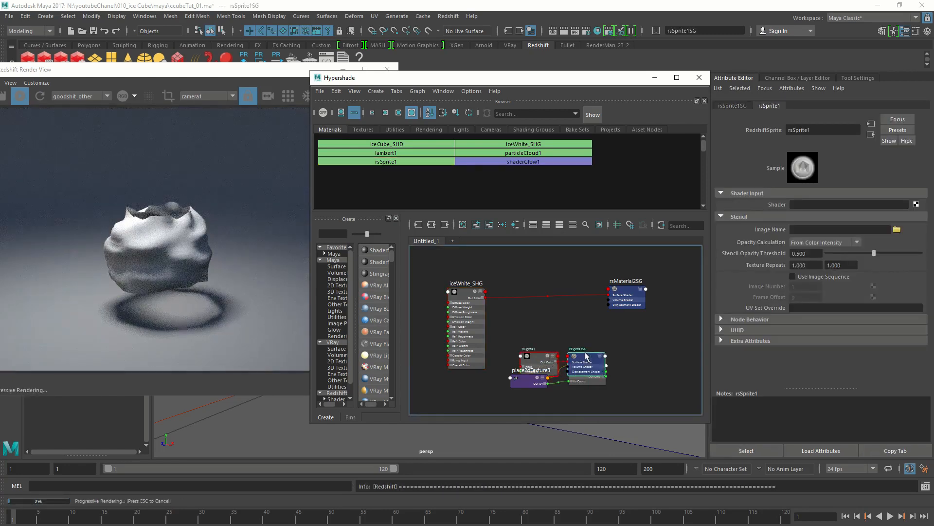
key("Delete")
left_click_drag(550, 363, 566, 326)
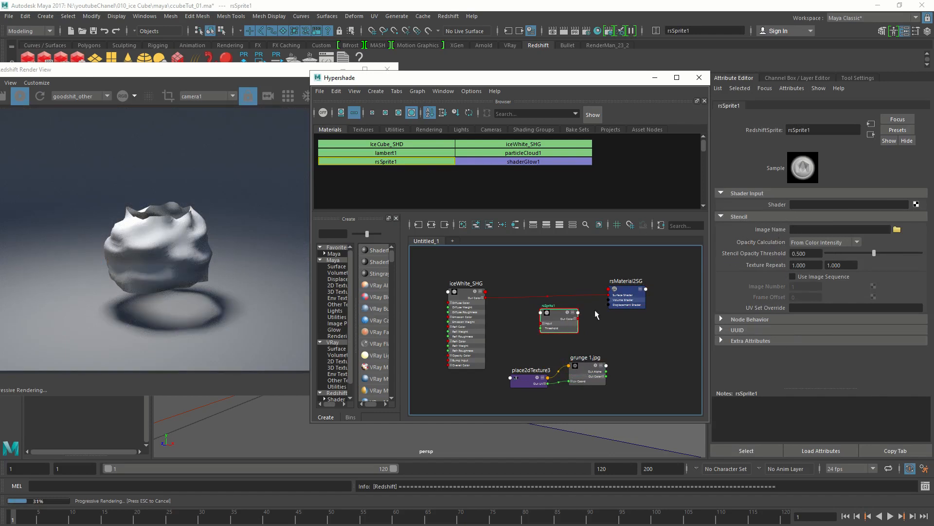
- Copy the grunge 1.jpg file path from the texture node into rsSprite1's stencil image name
left_click(585, 368)
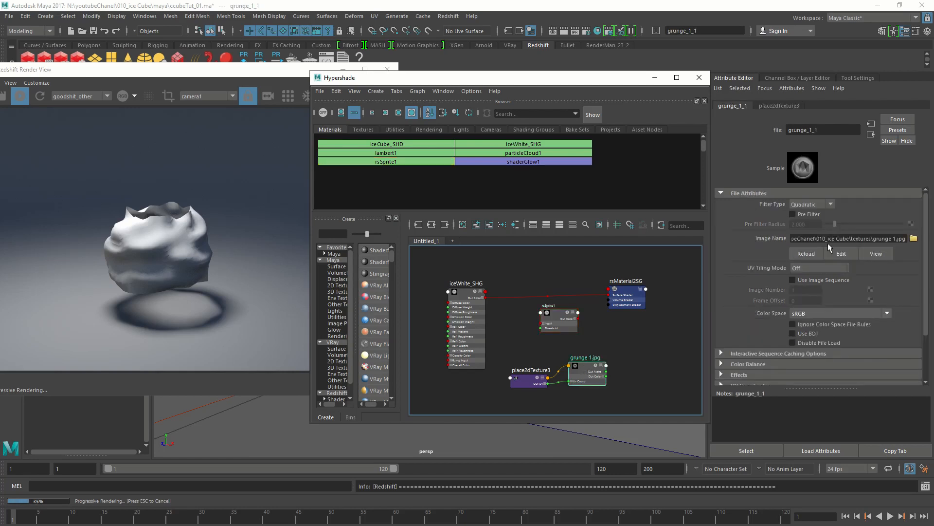
triple_click(835, 238)
key("ctrl+c")
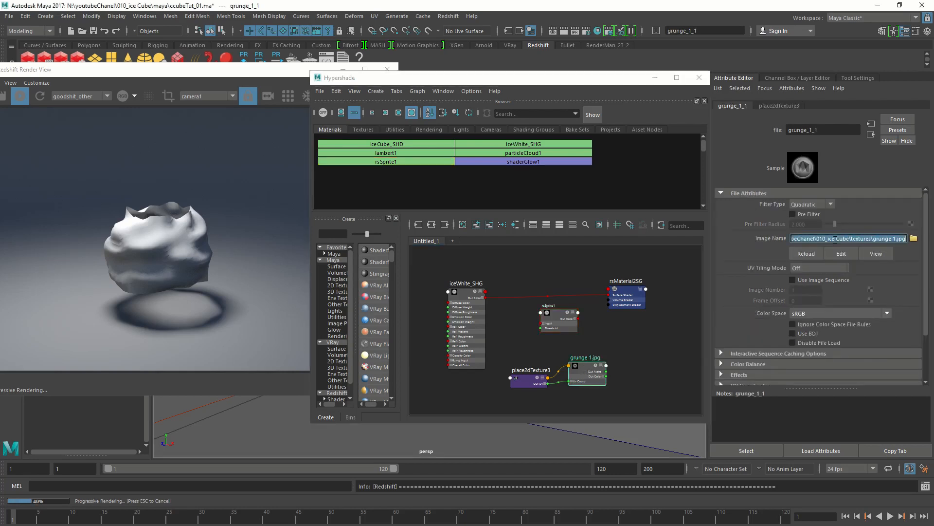
left_click(554, 320)
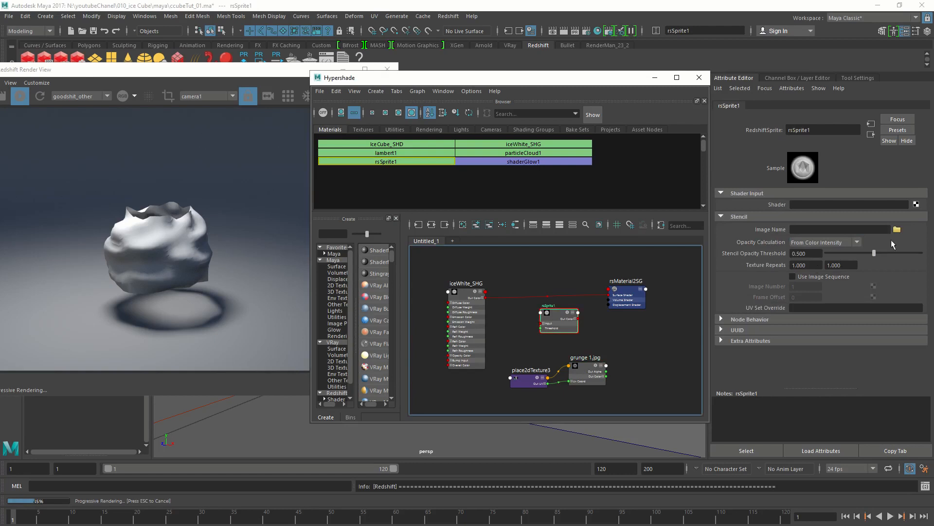
left_click(820, 228)
key("ctrl+v")
key("Return")
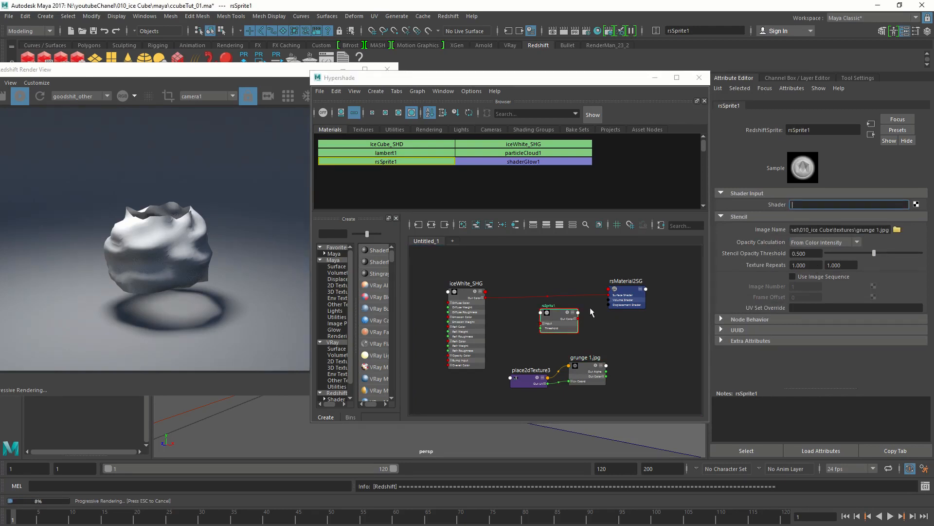
- Connect iceWhite_SHG through rsSprite1 into rsMaterial2SG's surface shader and set the sprite's stencil opacity threshold to 0.510
left_click_drag(556, 319, 487, 302)
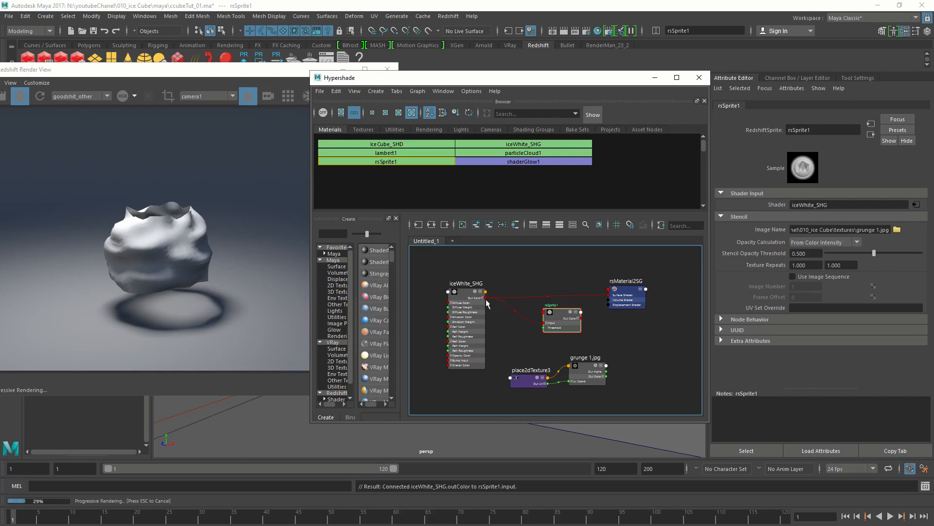
left_click_drag(580, 318, 598, 299)
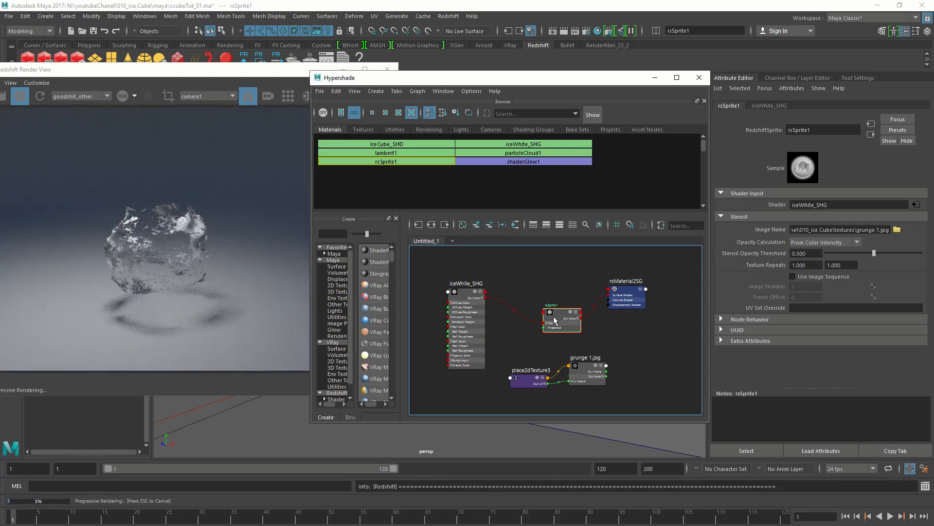
left_click_drag(555, 319, 553, 305)
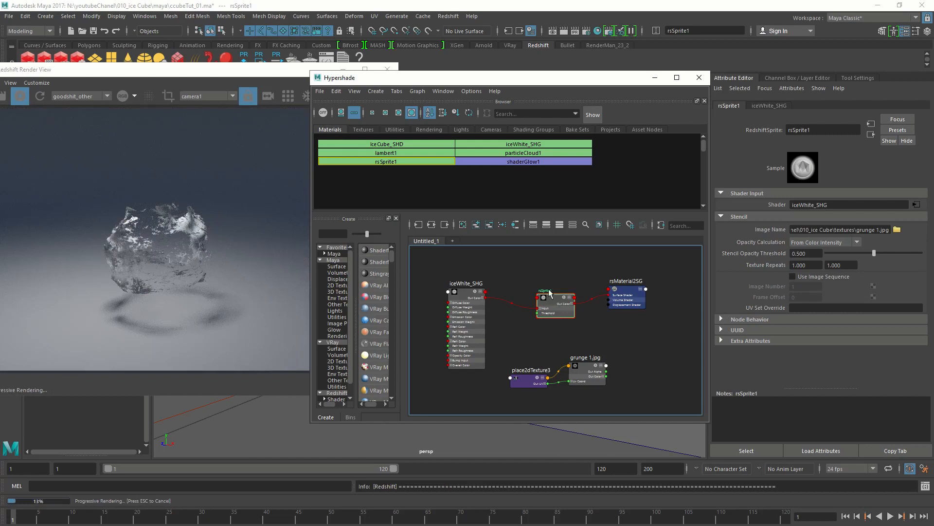
mouse_move(874, 253)
left_mouse_down()
mouse_move(891, 253)
mouse_move(875, 258)
left_mouse_up()
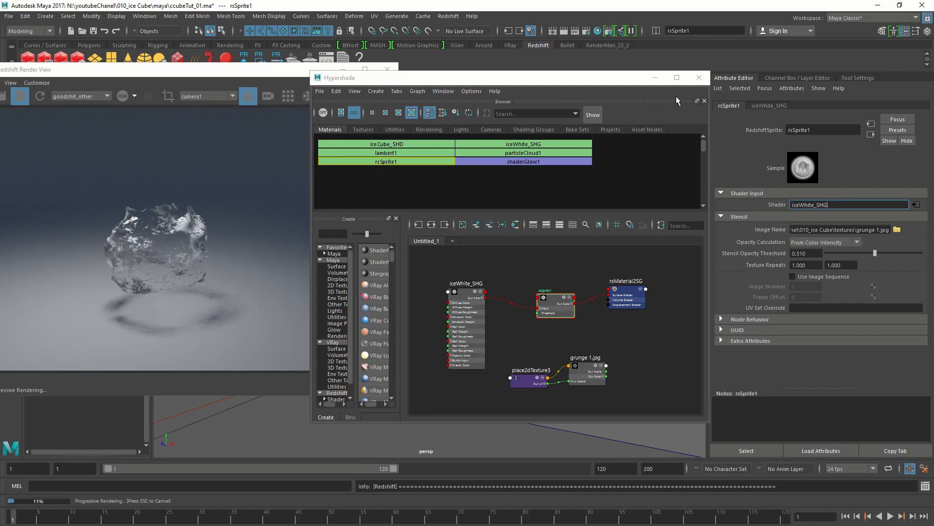
left_click(700, 77)
- Squash the iceWhites mesh's UV shell in V and stretch it in U in the UV Editor
left_click(428, 282)
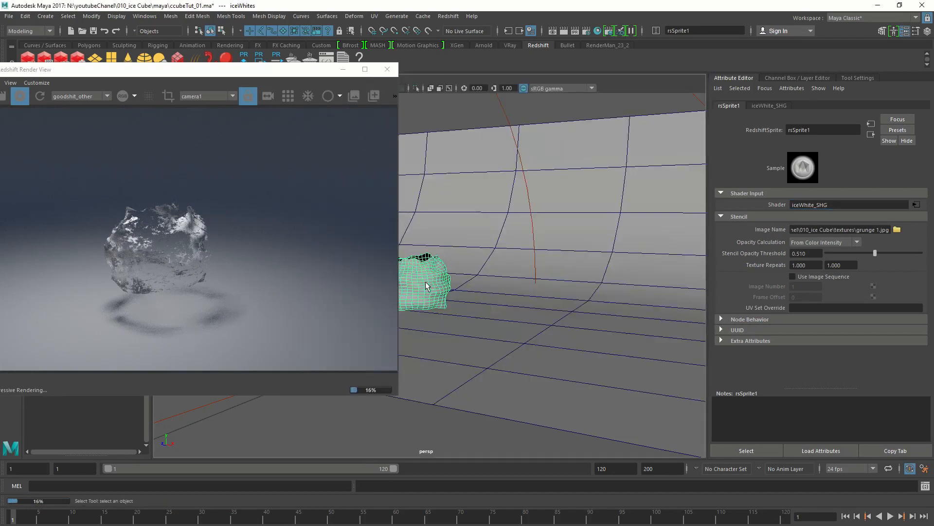
left_click(145, 16)
mouse_move(213, 61)
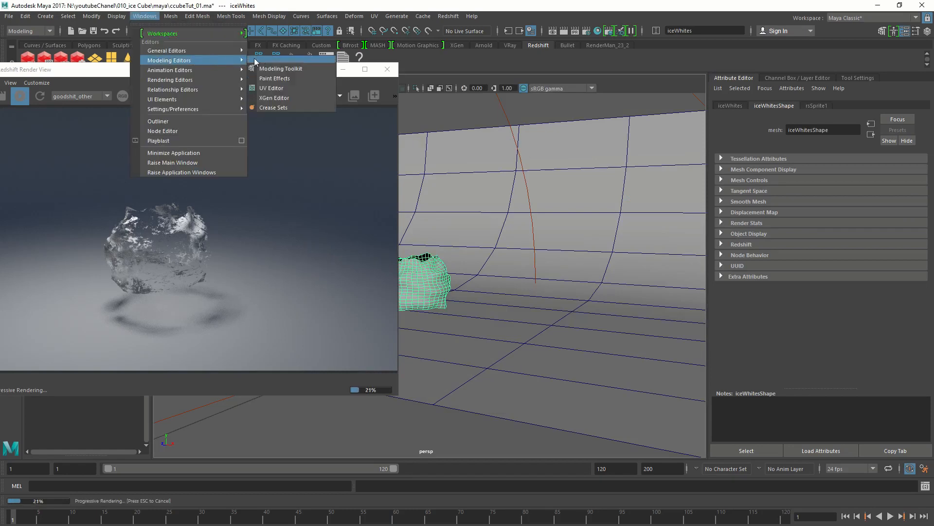
left_click(272, 87)
left_click_drag(500, 227, 652, 304)
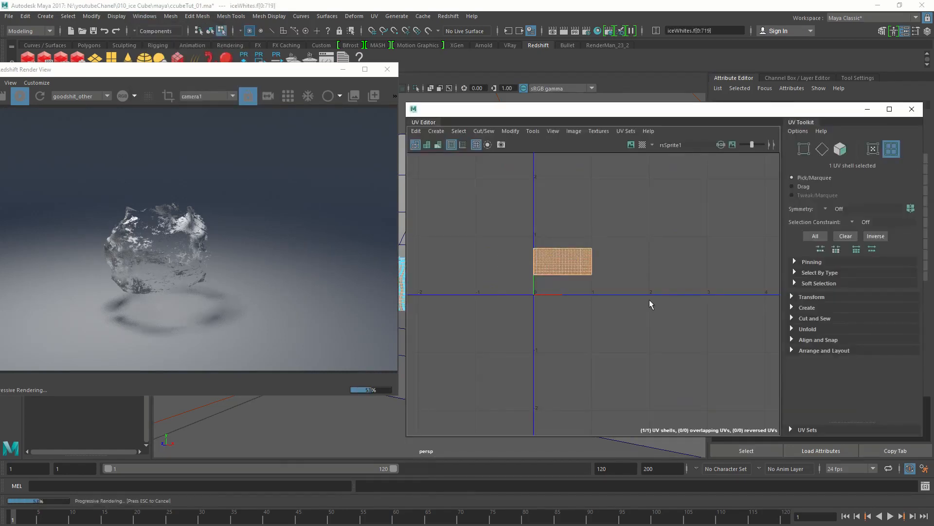
key("r")
left_click_drag(563, 156, 571, 230)
left_click_drag(668, 261, 718, 263)
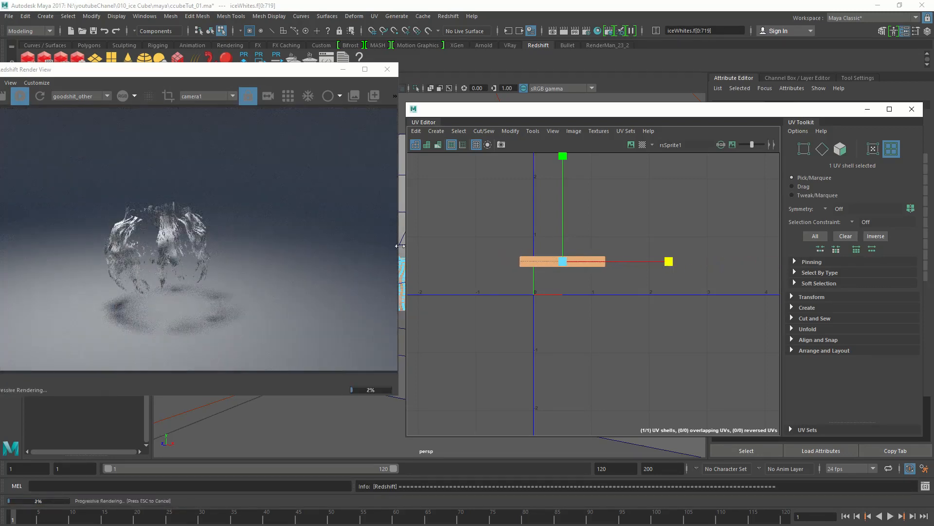
left_click(911, 109)
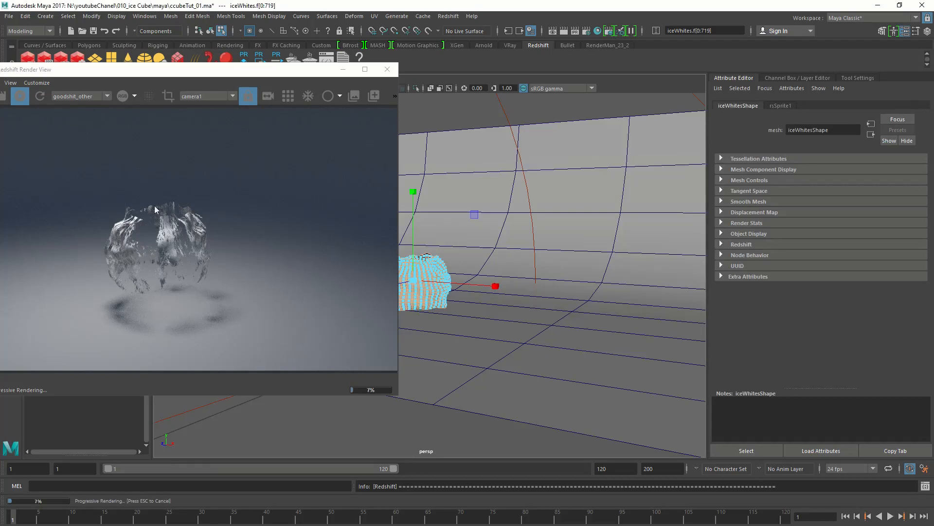
- Unhide the shatteredIceCube group and inspect the whole cube in the maximized render view
left_click_drag(297, 75, 581, 89)
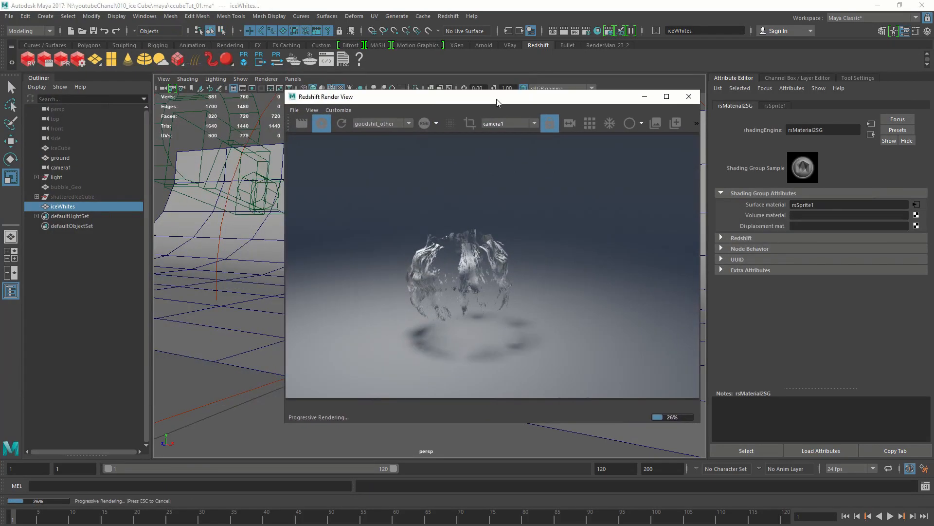
left_click_drag(496, 99, 469, 104)
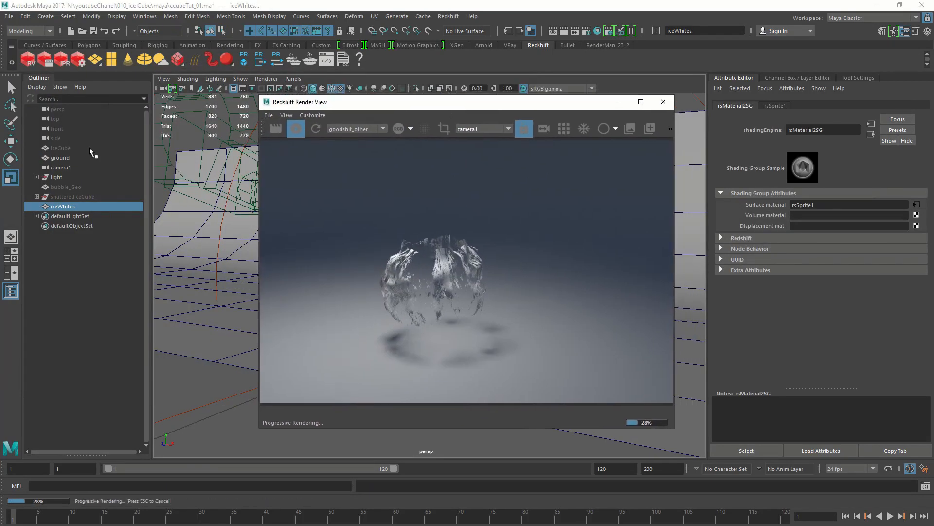
left_click(71, 197)
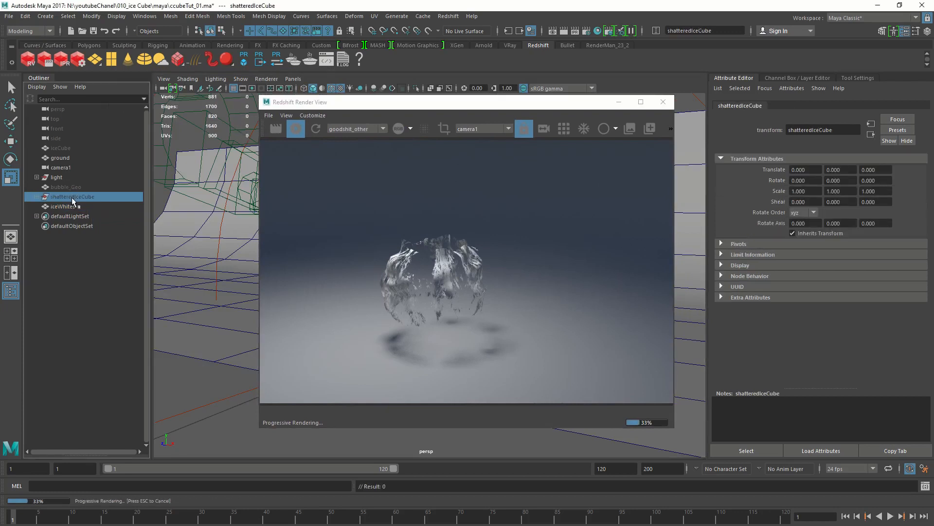
key("shift+h")
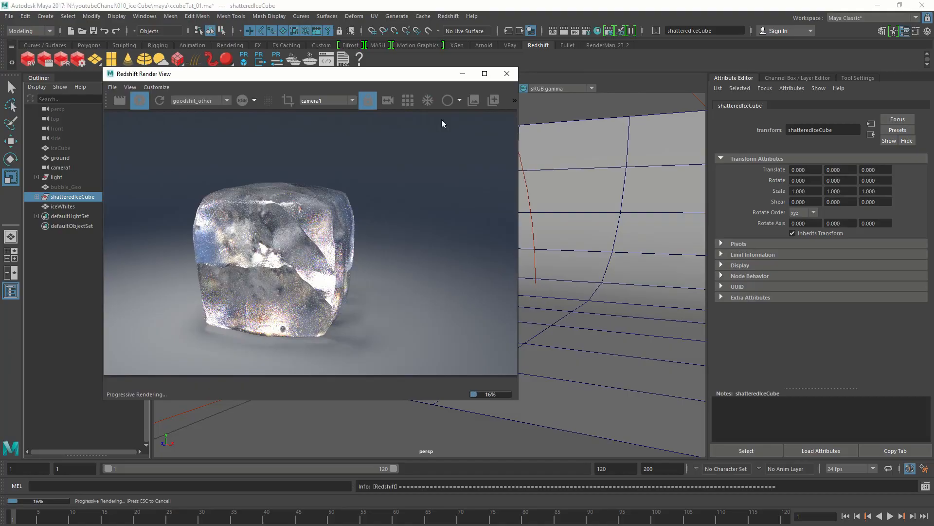
double_click(434, 76)
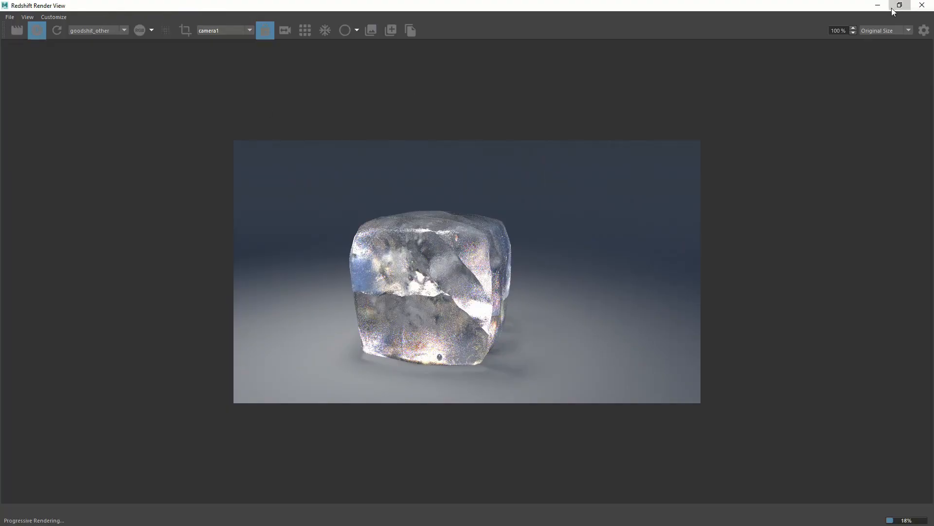
left_click(900, 5)
- Select the overhead rsAreaLight1 in the four-view layout, scale it uniformly to 0.851 and shift it to X -4.696
left_click_drag(520, 402, 334, 345)
key("space")
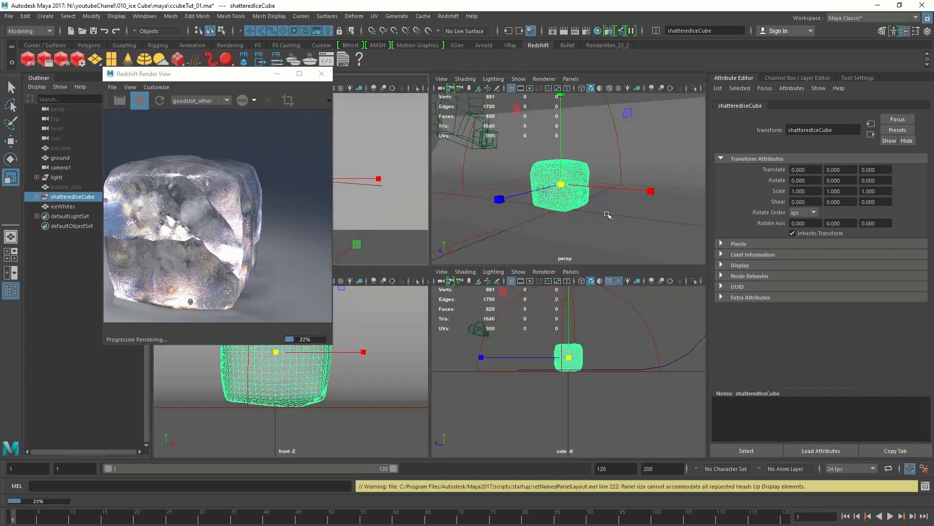
left_click_drag(603, 204, 603, 185, "alt")
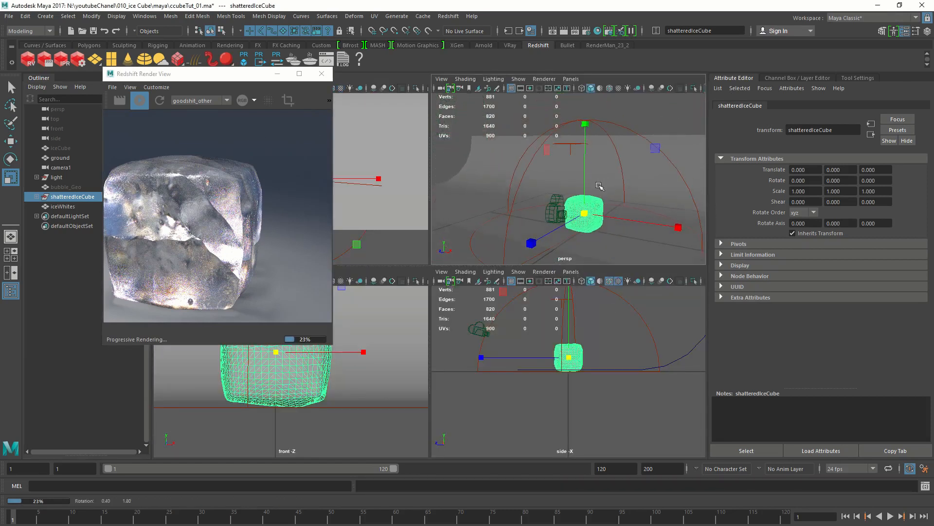
left_click(569, 145)
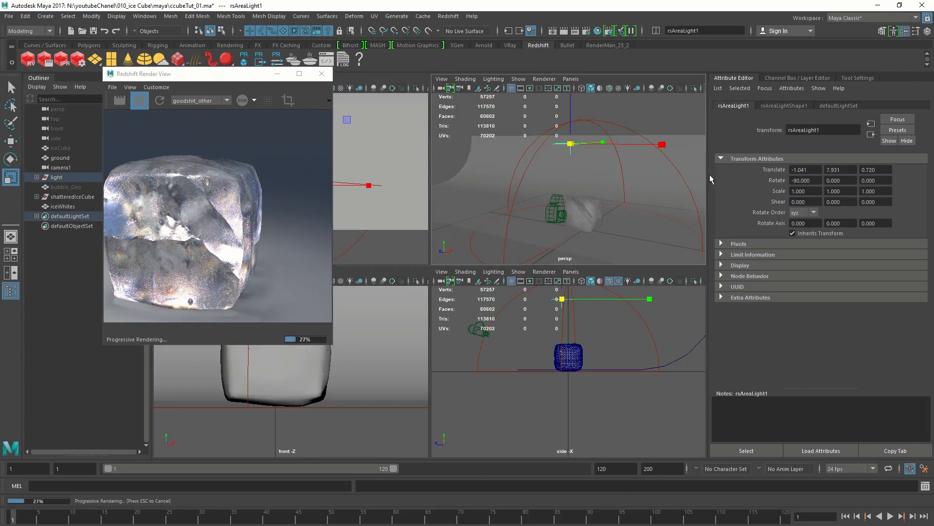
left_click_drag(571, 144, 615, 147)
key("w")
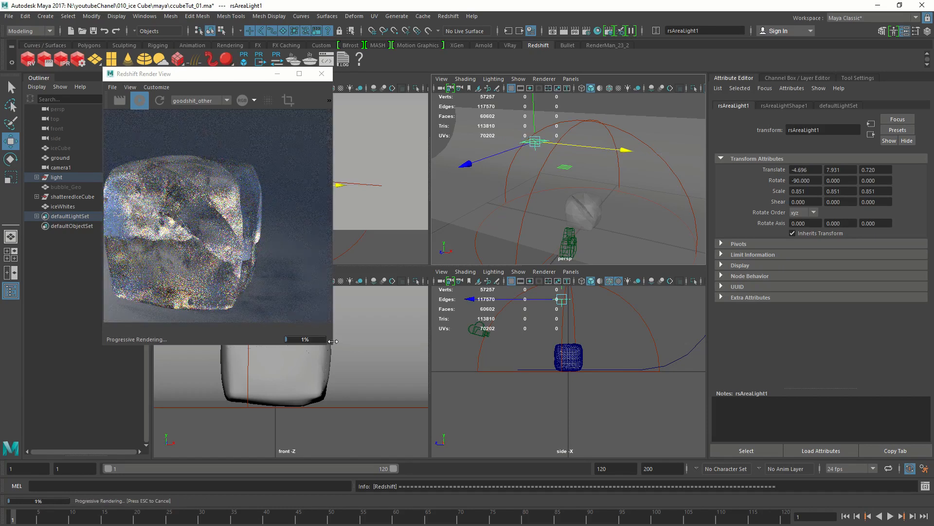
- Enlarge the render view and reposition the area light to X -1.475 and Z 2.068
left_click_drag(333, 347, 463, 448)
left_click_drag(484, 159, 454, 177)
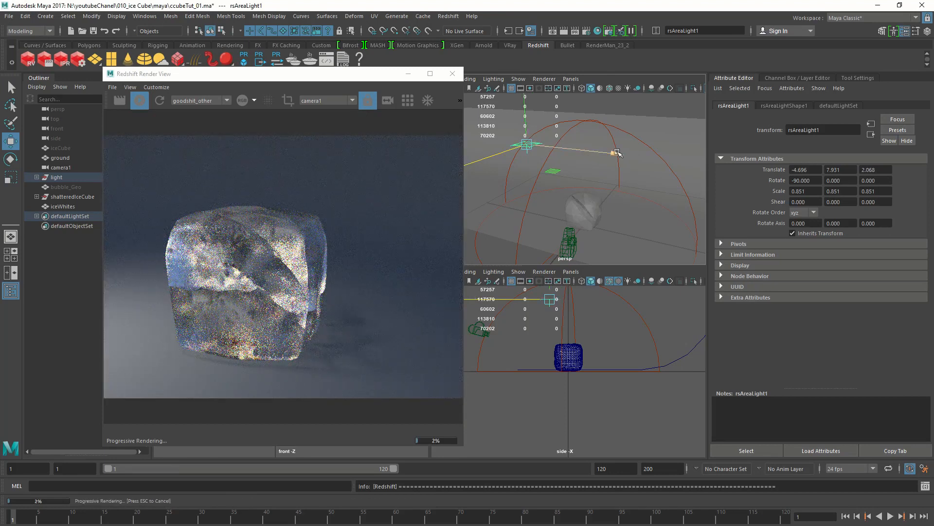
left_click_drag(617, 153, 659, 173)
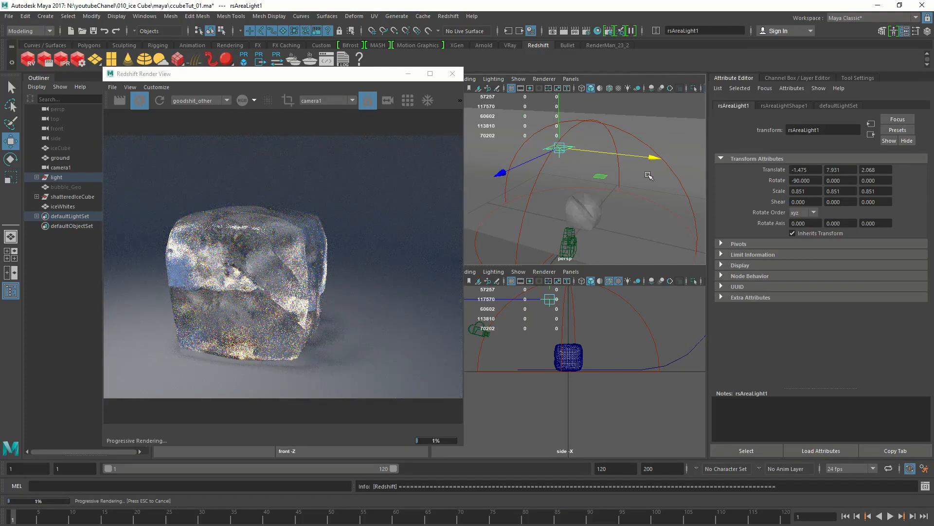
- Set the intensity multiplier of rsAreaLight1 to 10
key("ctrl+a")
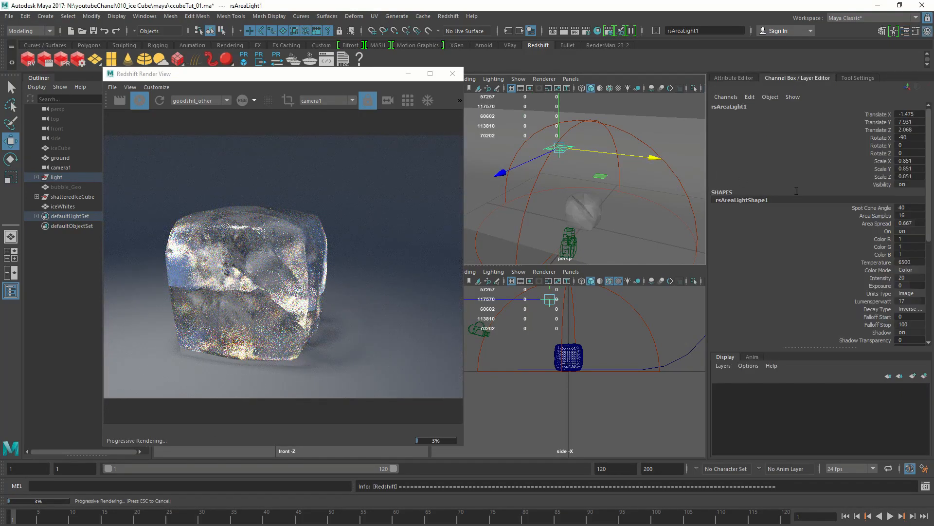
key("ctrl+a")
left_click(804, 104)
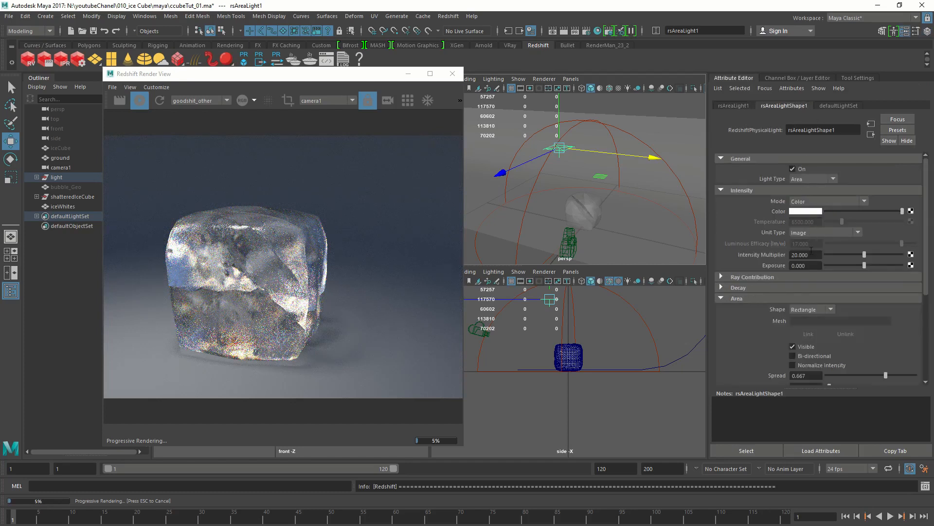
left_click(821, 255)
type("10")
key("Return")
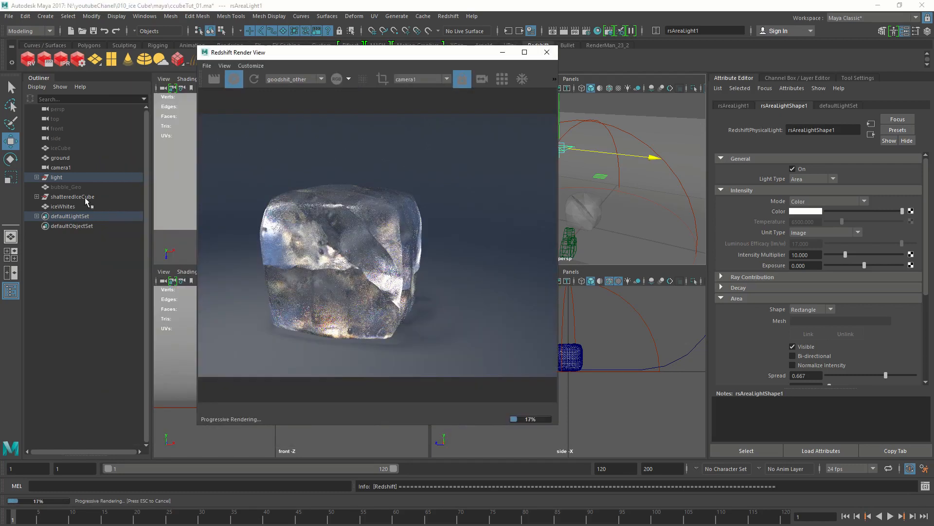
- Stop the progressive render and parent the iceWhites mesh under the shatteredIceCube group
left_click(234, 80)
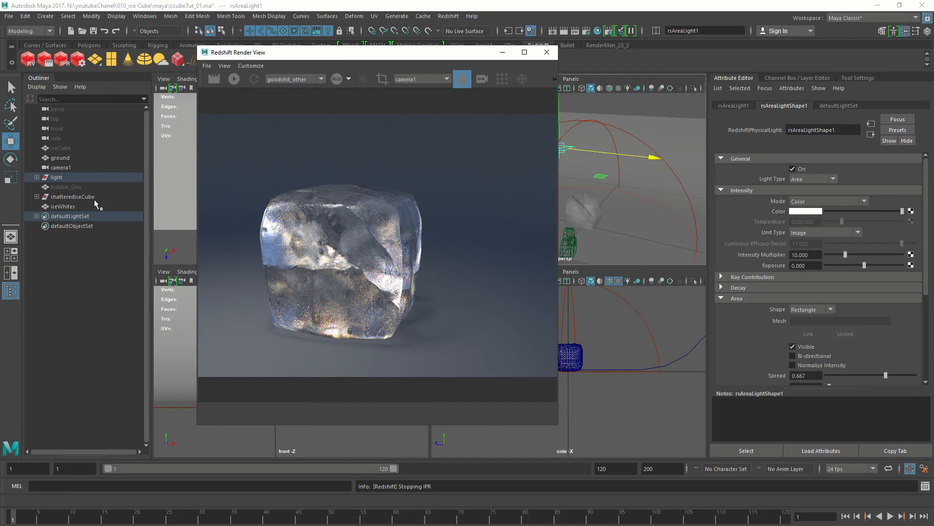
left_click(36, 197)
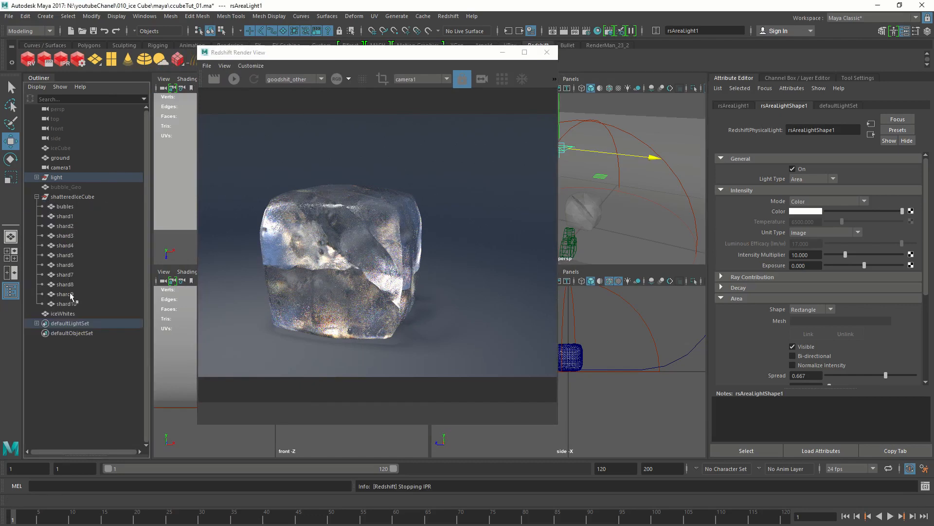
left_click(67, 314)
middle_click_drag(65, 317, 89, 203)
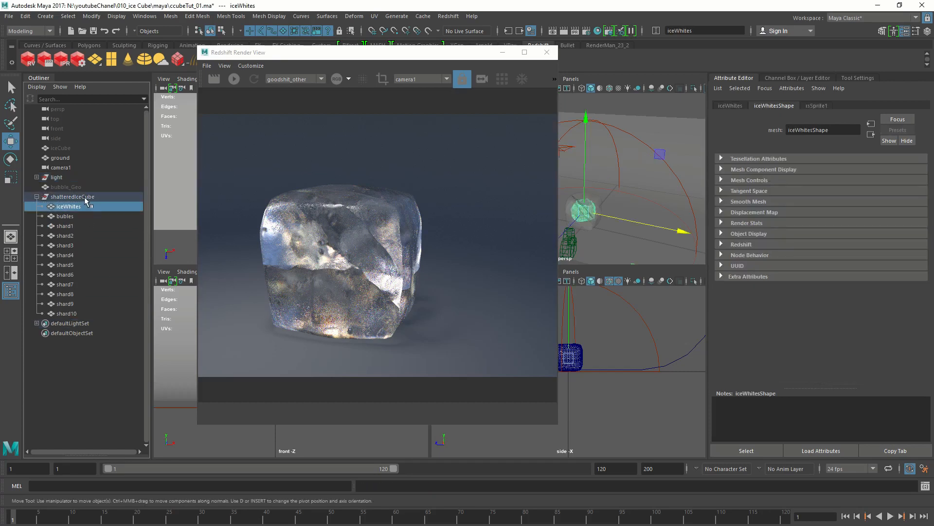
- Create a Redshift Visibility node for the shatteredIceCube group and enable Casts Caustic Photons on it
left_click(73, 197)
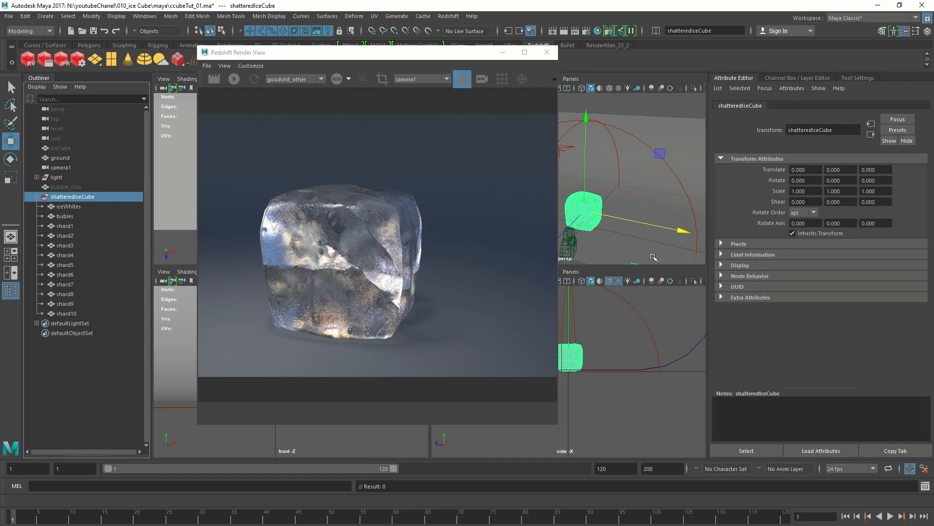
left_click(448, 16)
mouse_move(521, 98)
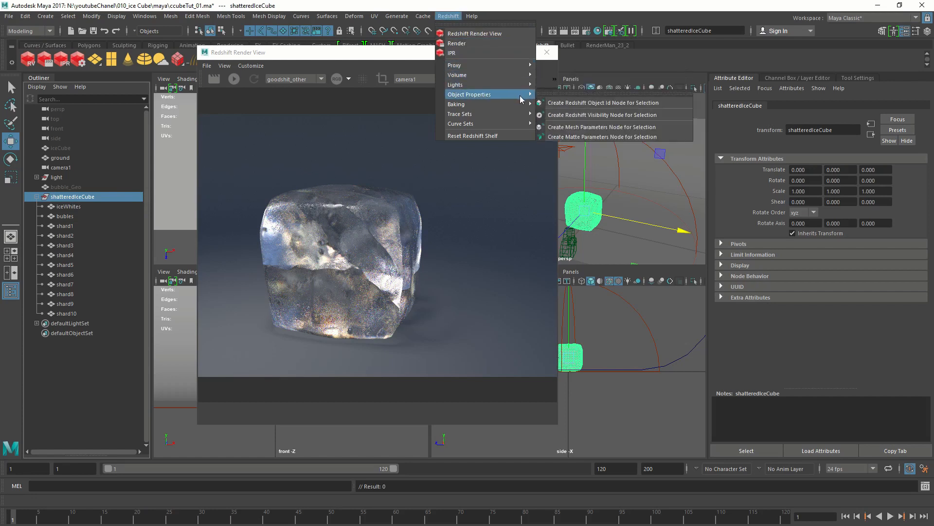
left_click(621, 116)
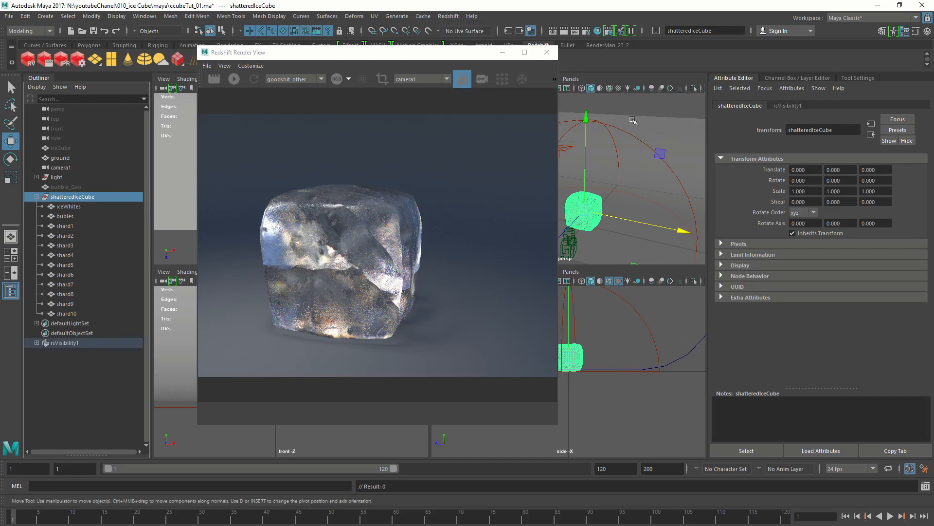
left_click(783, 106)
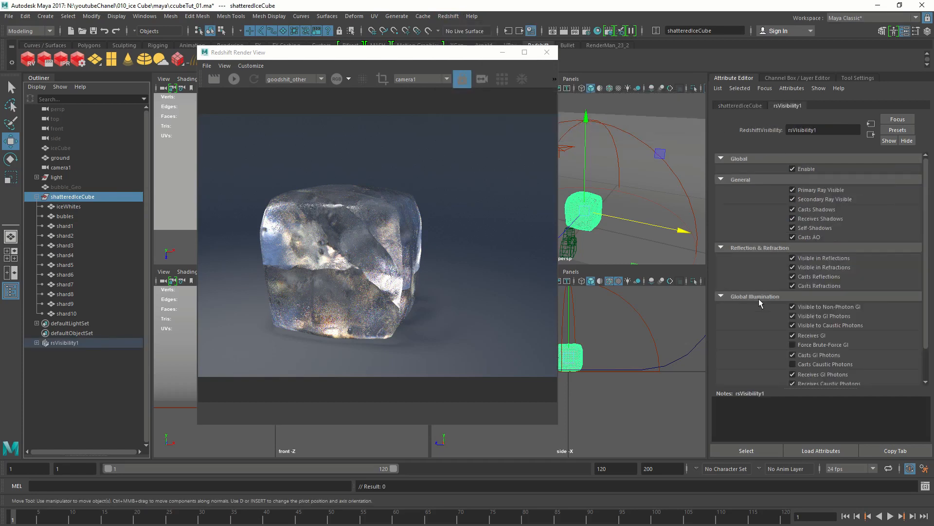
scroll(760, 303, "down", 2)
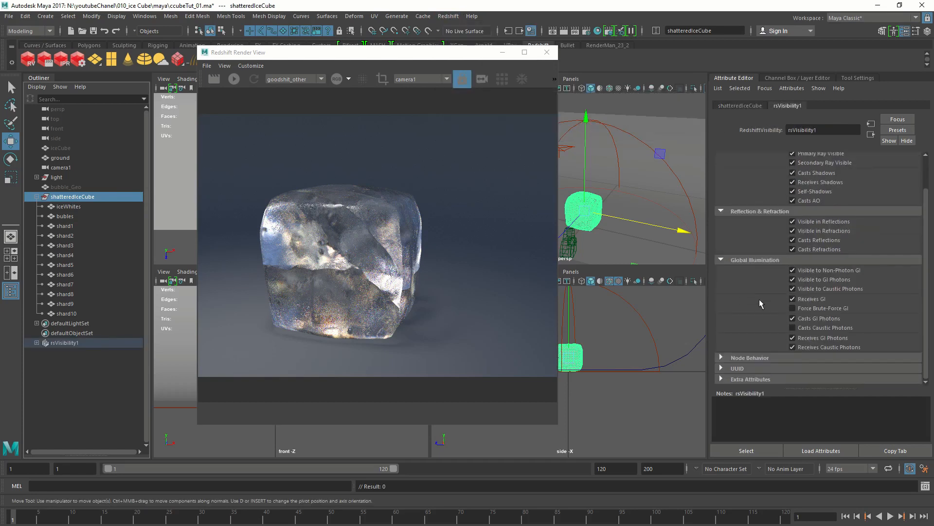
left_click(793, 328)
- Select rsAreaLight1 in the light group and enable Emit Caustic Photons in its photon attributes
left_click(37, 177)
left_click(81, 189)
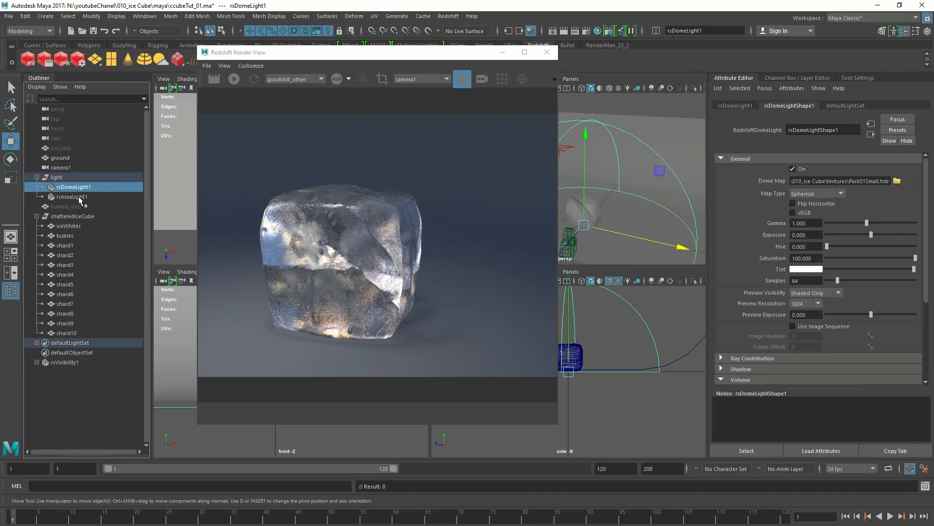
double_click(79, 197)
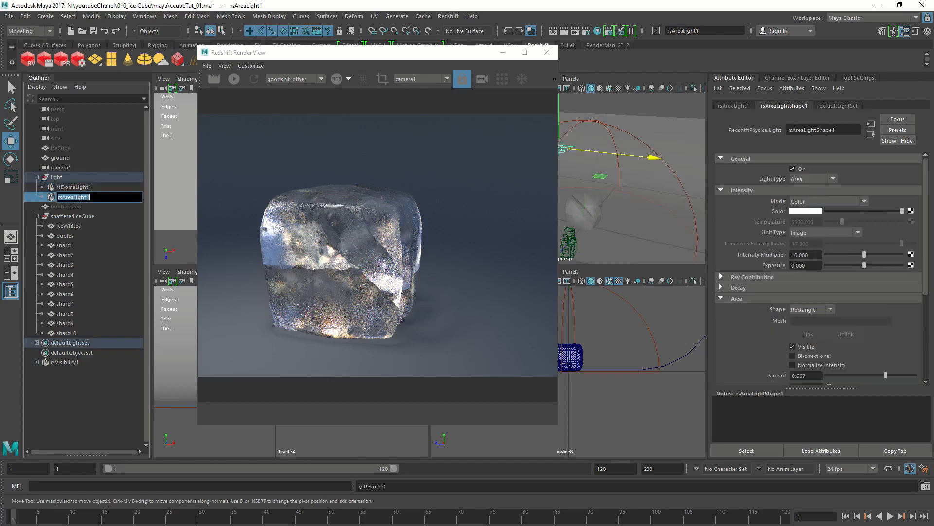
left_click(78, 189)
left_click(79, 198)
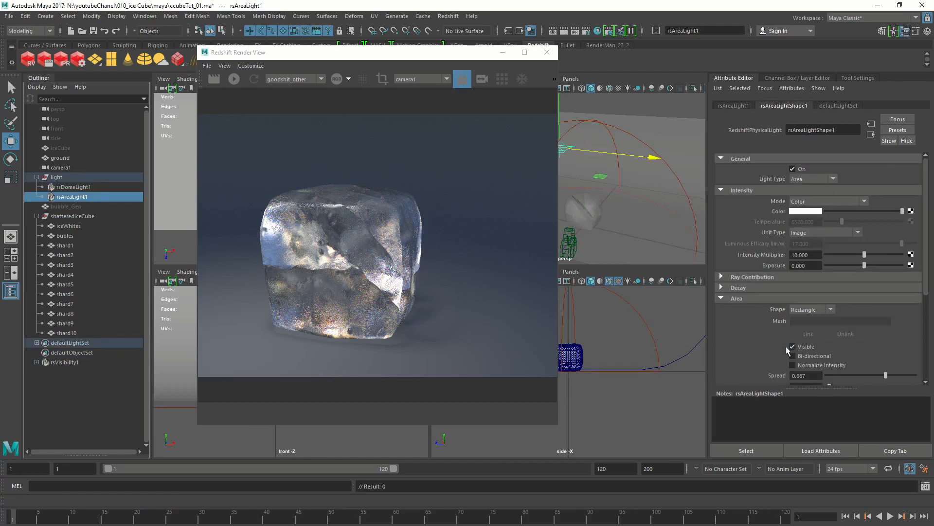
scroll(787, 349, "down", 5)
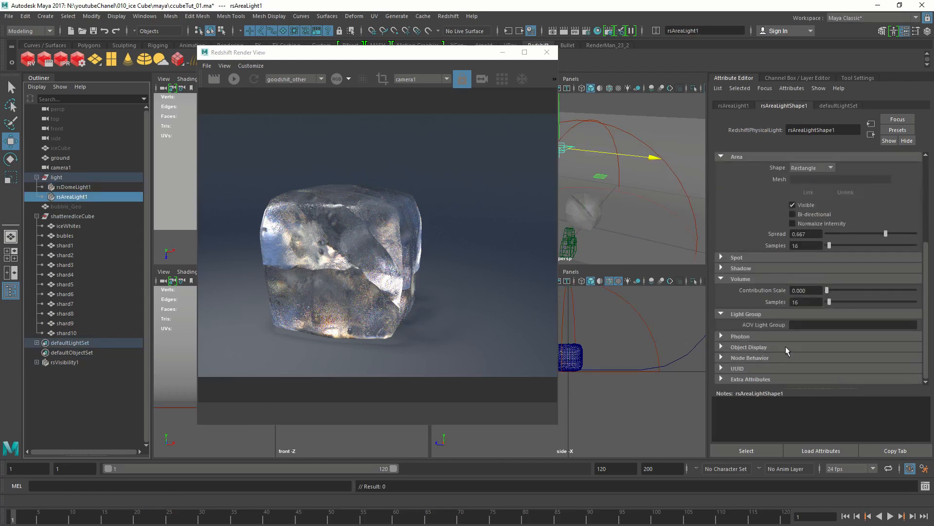
left_click(750, 339)
scroll(778, 350, "down", 1)
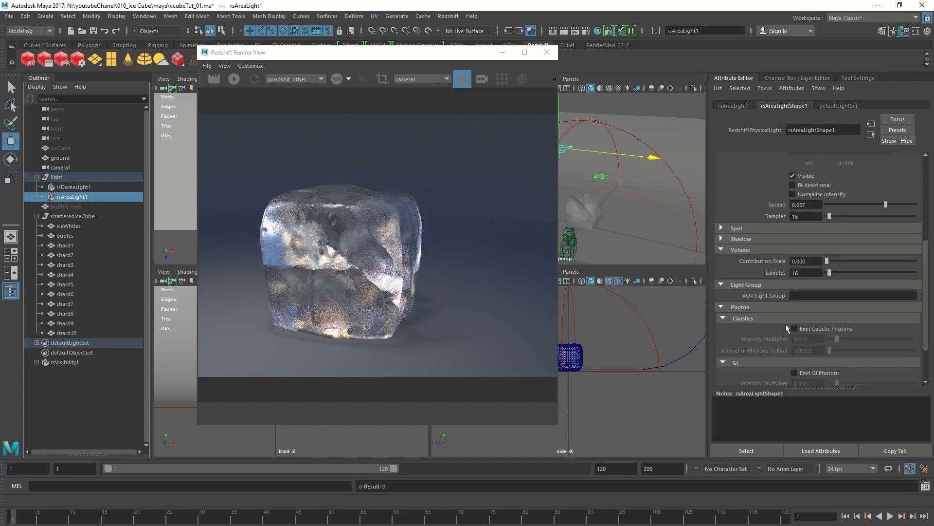
left_click(794, 328)
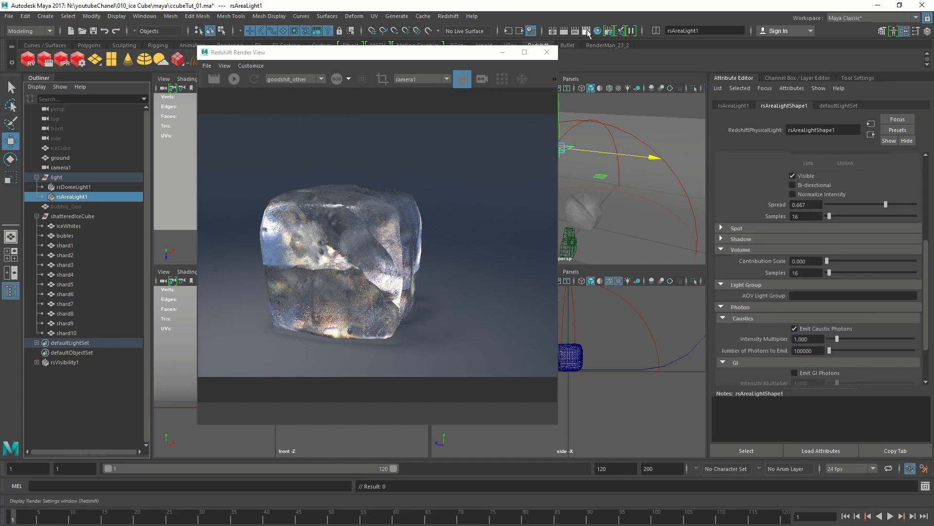
- Make sure Enable Caustics is on in the photon render settings and render a frame from camera1
left_click_drag(542, 108, 753, 89)
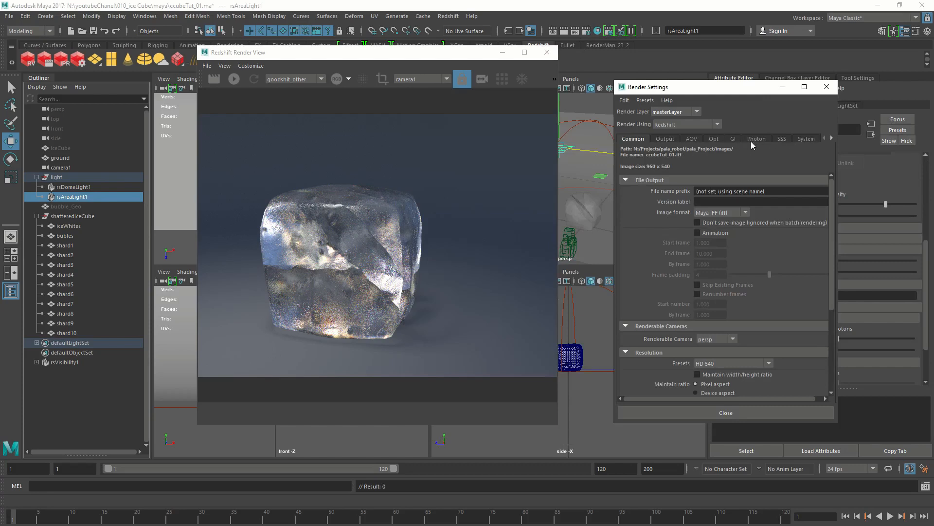
left_click(756, 138)
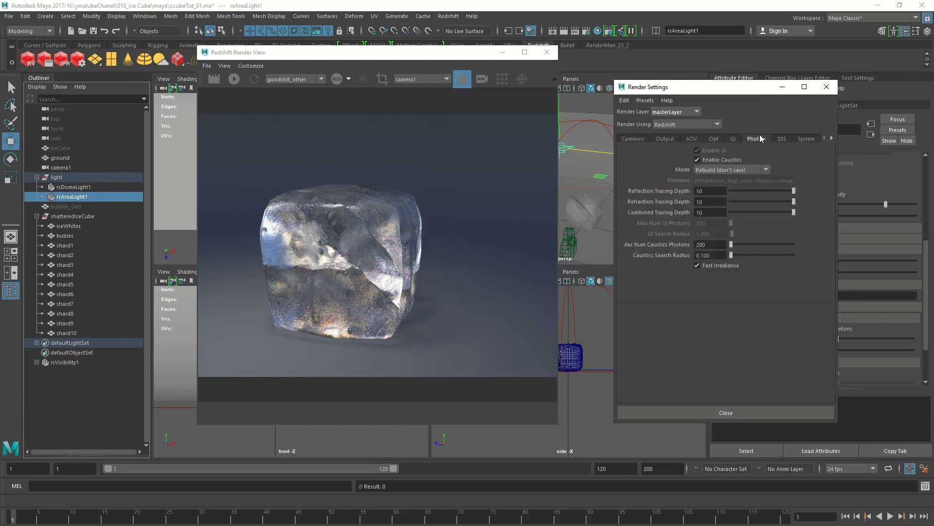
left_click(699, 161)
left_click(699, 161)
left_click(826, 87)
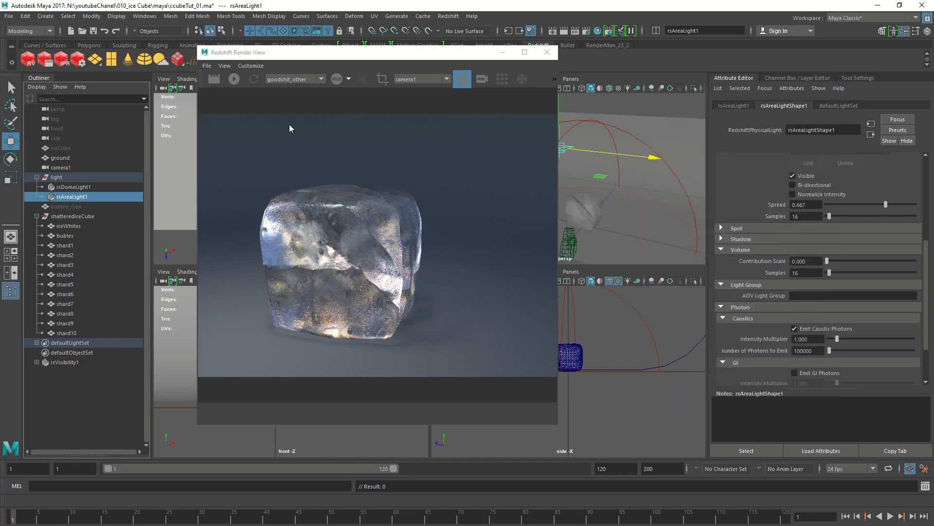
left_click(215, 79)
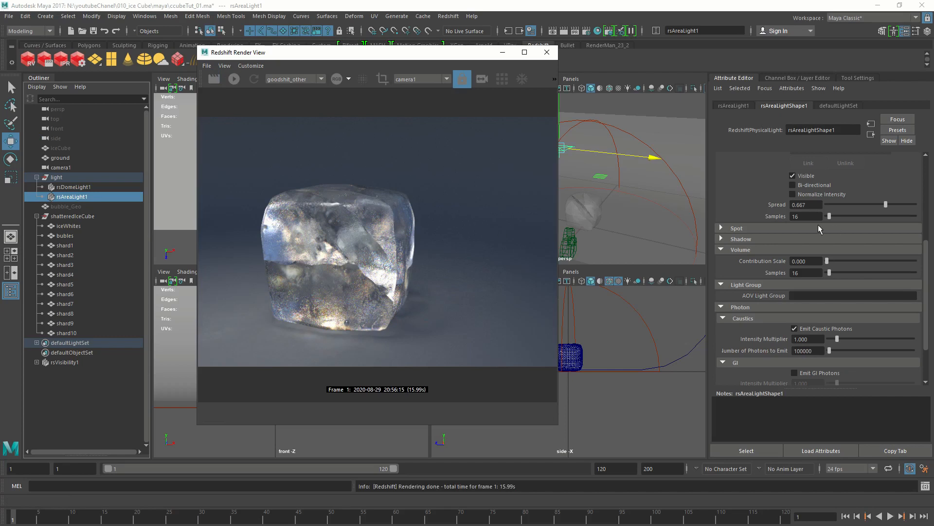
- Set the Area samples of rsAreaLight1 to 12
scroll(827, 263, "up", 3)
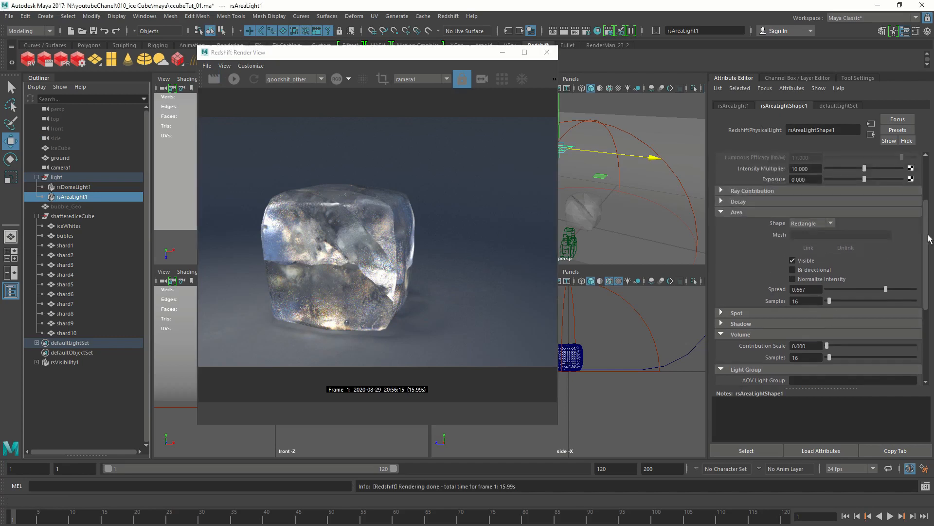
left_click(810, 246)
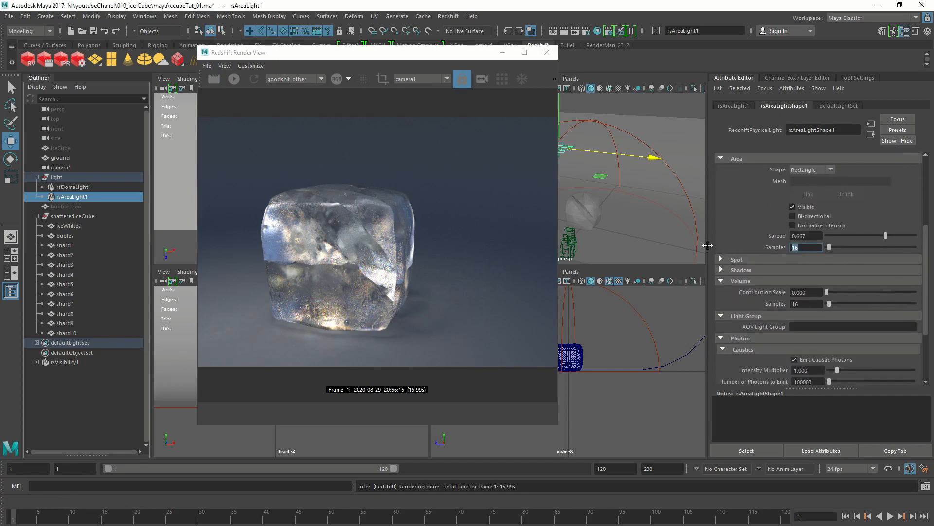
type("12")
key("Return")
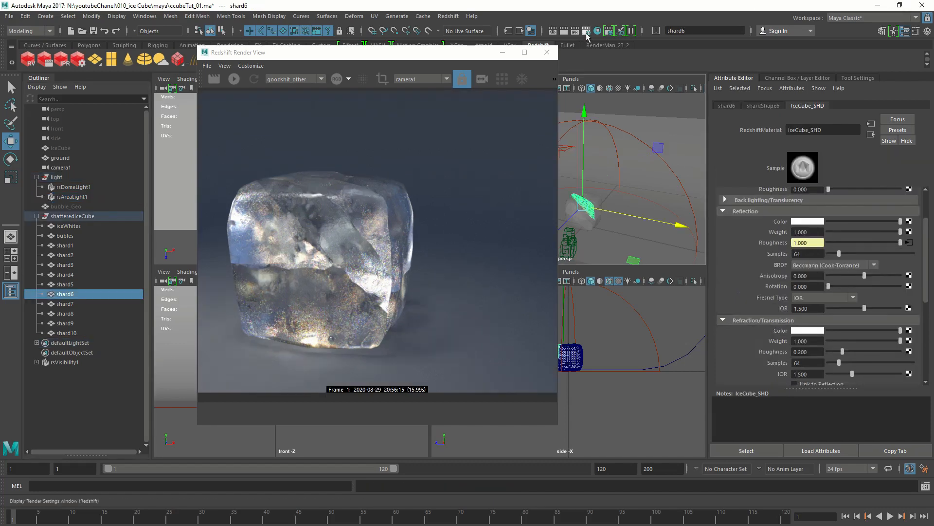
- Check the minimum and maximum unified sampling values in the output render settings
left_click(586, 34)
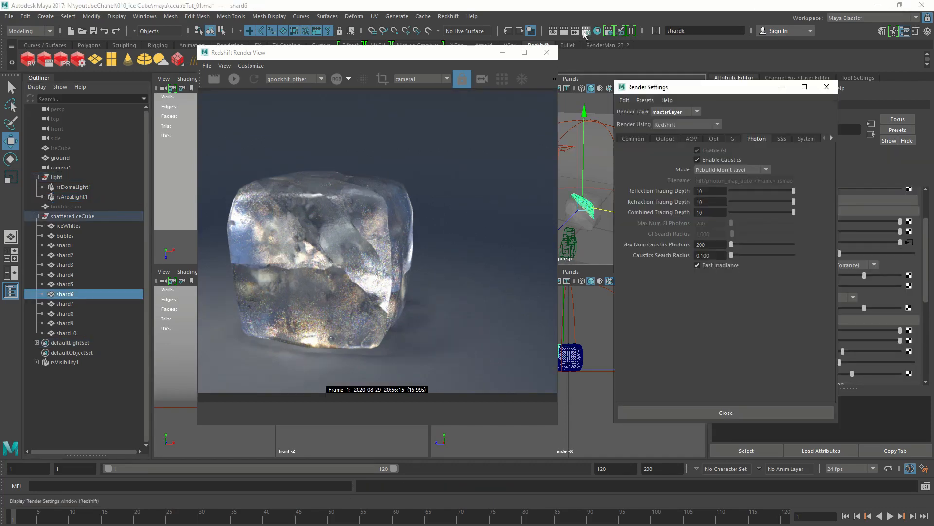
left_click(675, 140)
left_click(715, 224)
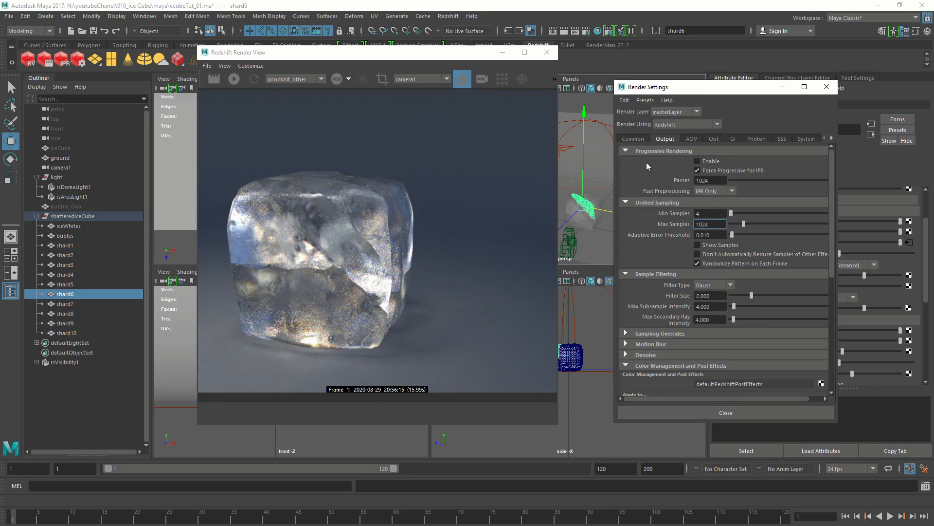
left_click(719, 213)
- Save a snapshot of the finished caustics render and turn off Enable Caustics in the photon render settings
left_click(167, 48)
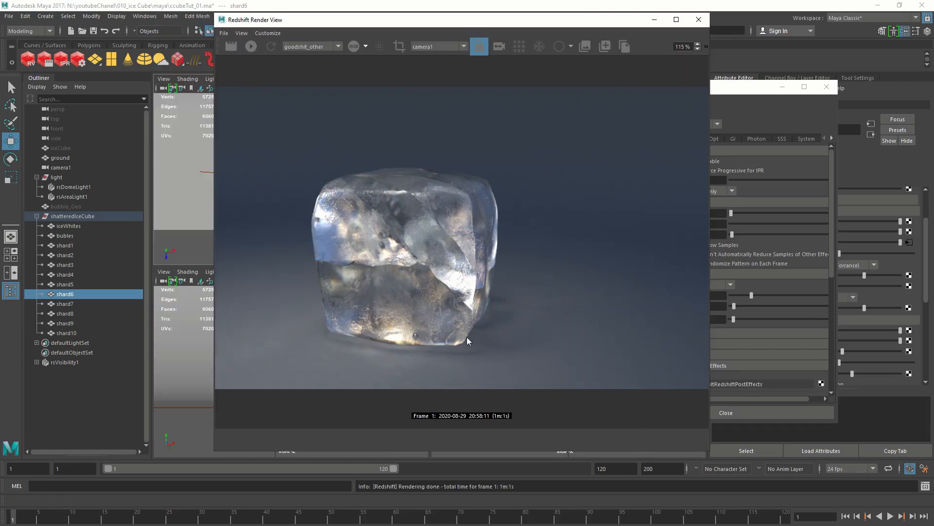
left_click(608, 50)
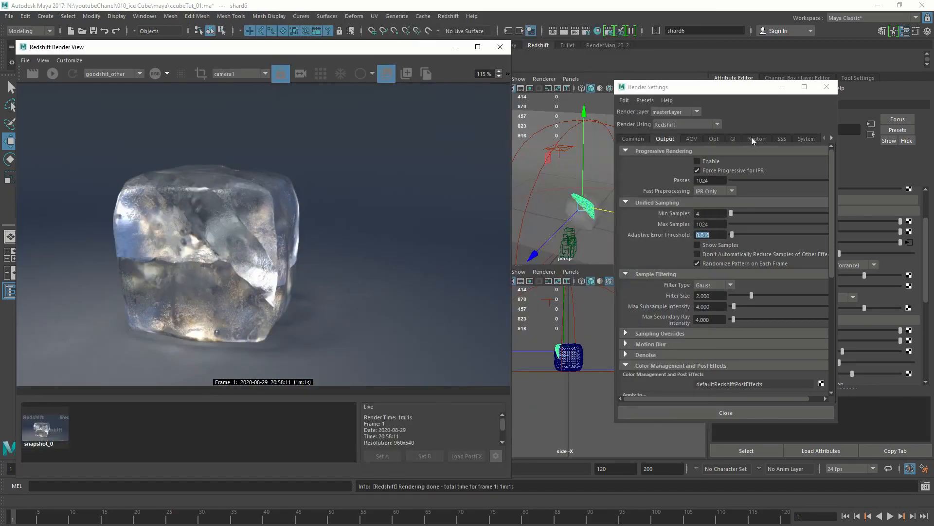
left_click(754, 139)
- Reposition the render view, save a snapshot of the render made without caustics and select that snapshot
left_click_drag(441, 50, 622, 18)
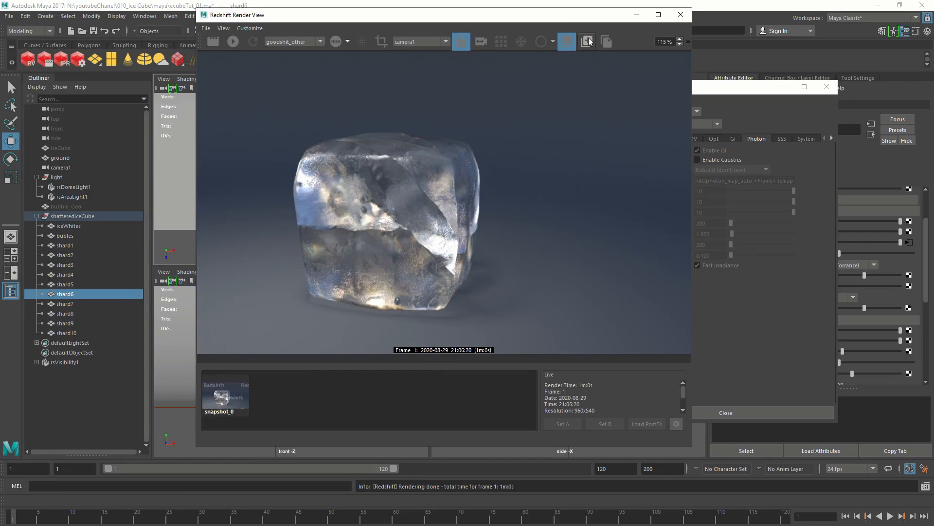
left_click(587, 41)
left_click(243, 389)
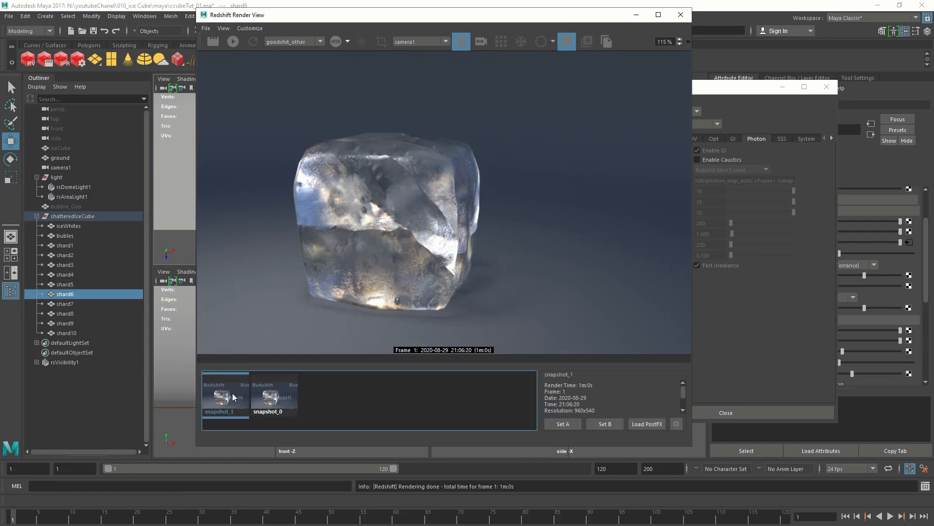